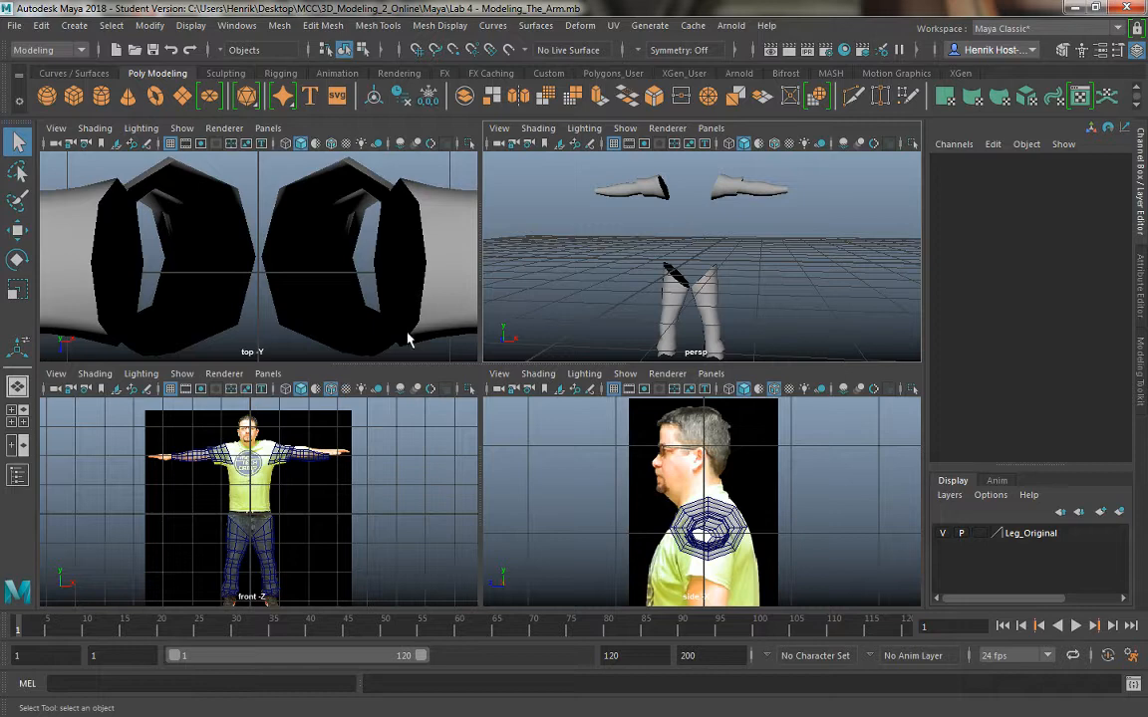
Step: Create a polygon cylinder at the origin with the front view maximized over the reference photo
key("space")
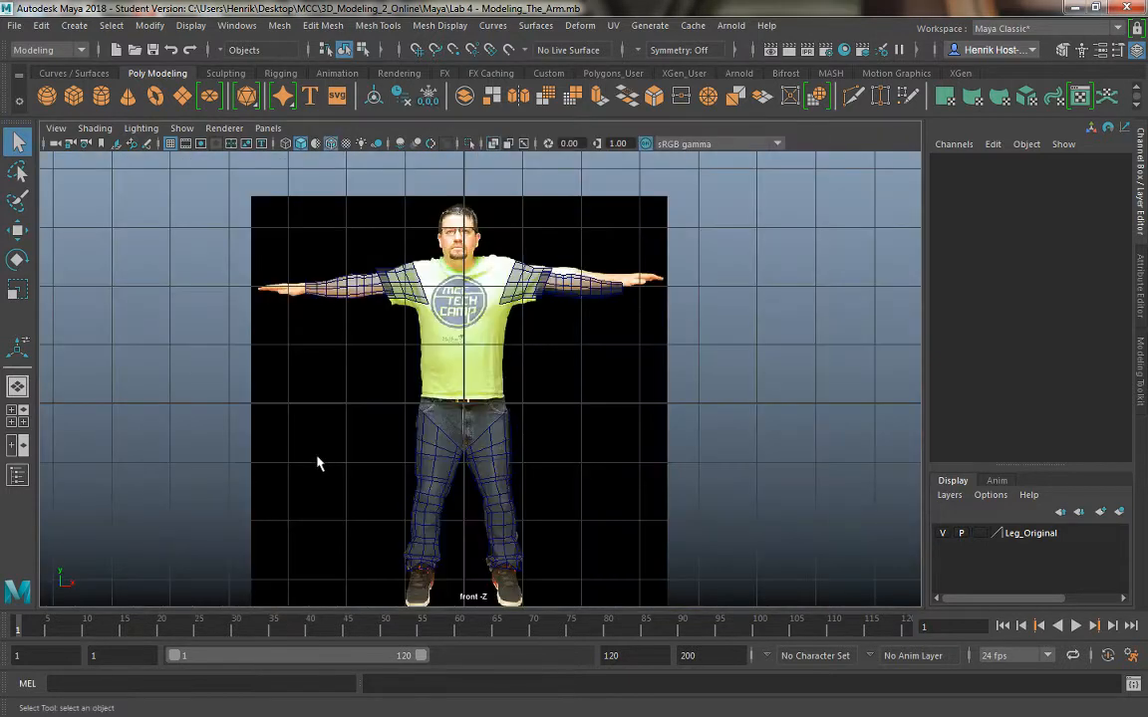
middle_click_drag(325, 457, 295, 423, "alt")
right_click_drag(302, 329, 317, 368, "alt")
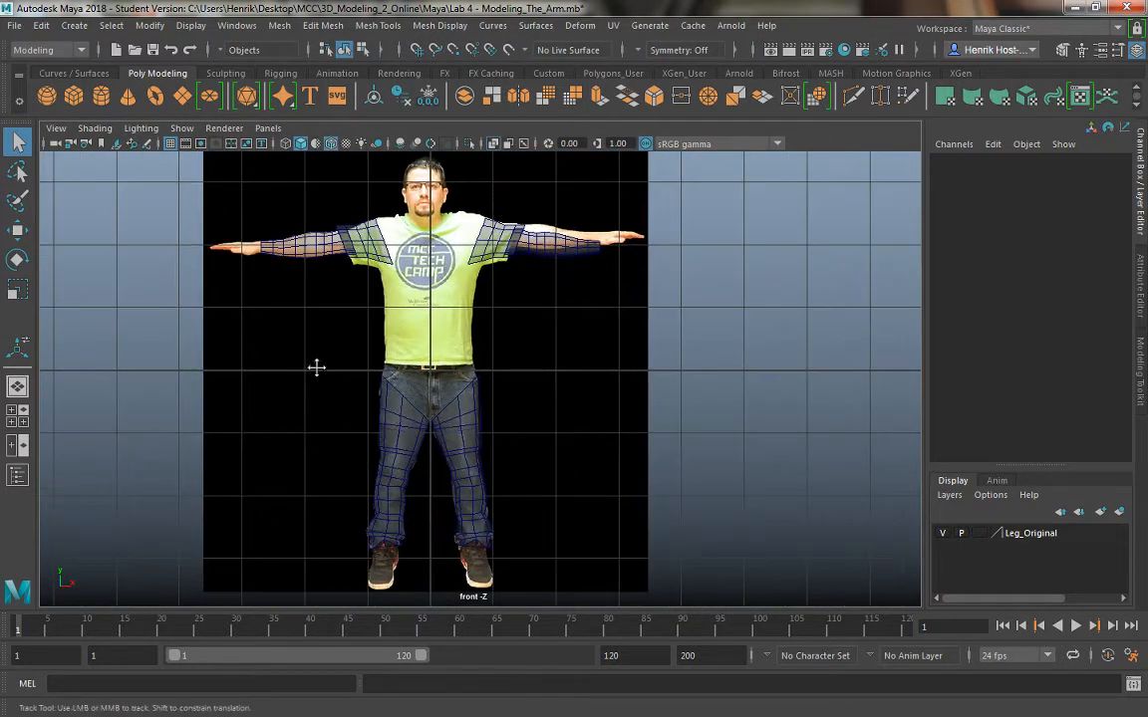
scroll(315, 367, "up", 2)
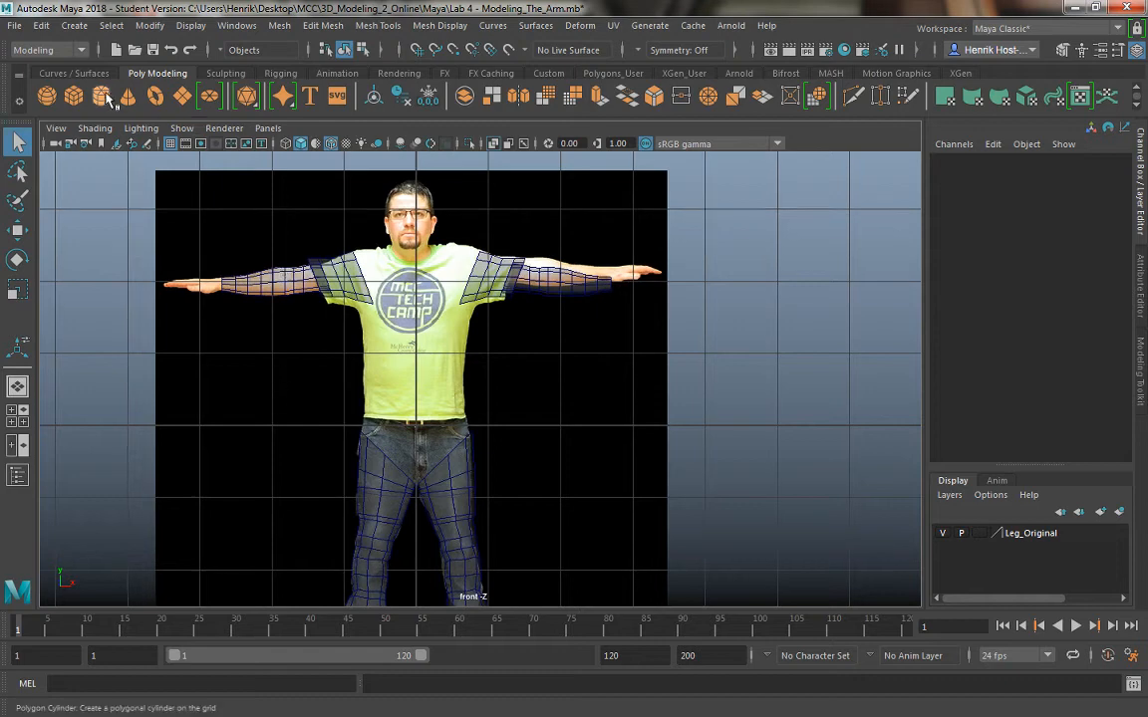
left_click(103, 97)
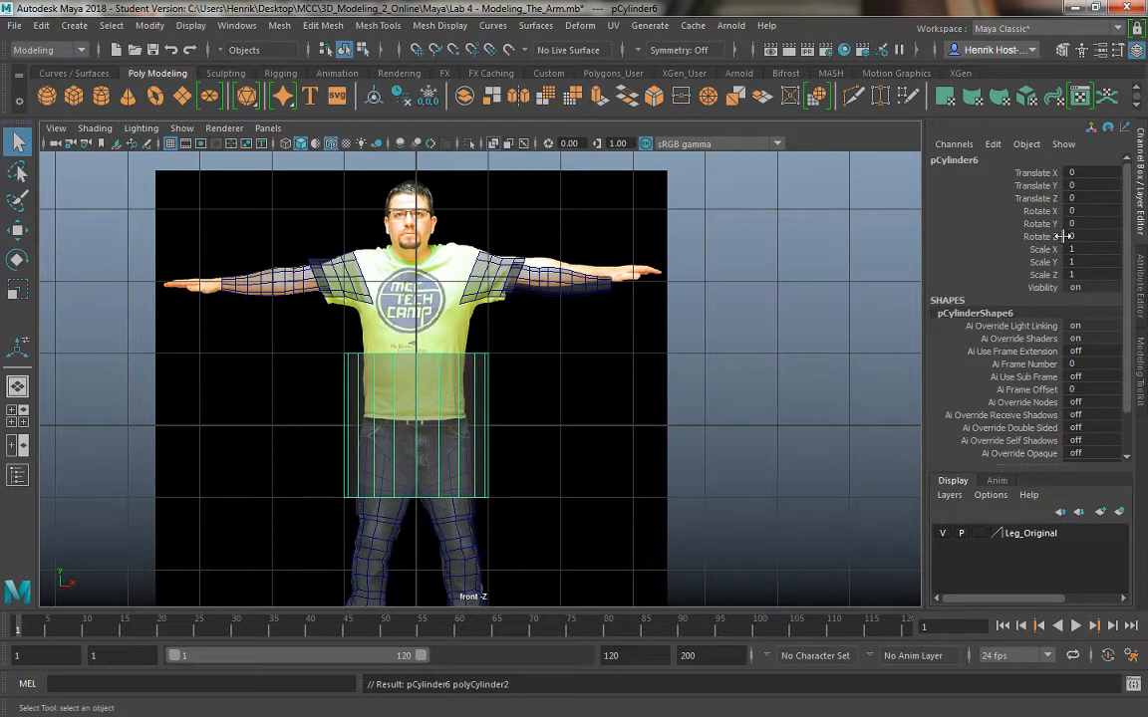
Step: Set the new cylinder's Subdivisions Axis to 12
left_click(1141, 289)
left_click(947, 160)
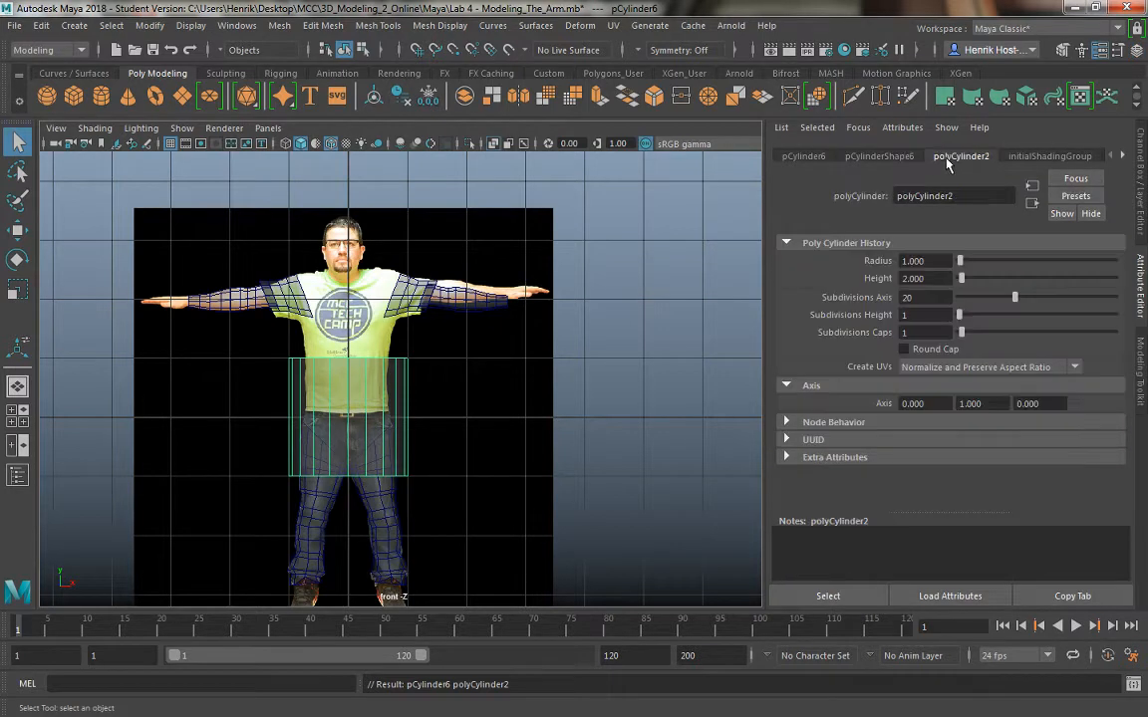
double_click(922, 299)
type("8")
key("BackSpace")
type("12")
key("Return")
Step: Delete the top and bottom cap faces of the cylinder and return to object selection
middle_click_drag(488, 336, 498, 323, "alt")
right_click_drag(439, 294, 589, 399, "alt")
middle_click_drag(495, 339, 536, 338, "alt")
scroll(443, 333, "up", 2)
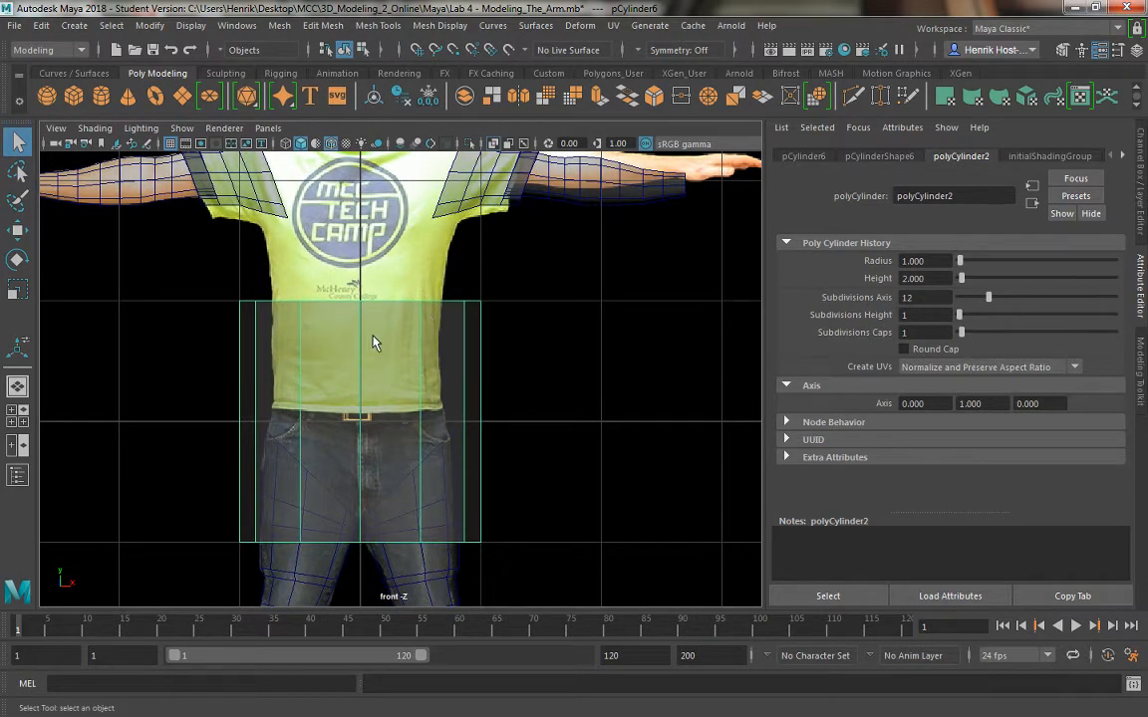
mouse_move(374, 342)
middle_mouse_down("alt")
mouse_move(361, 385)
mouse_move(369, 331)
middle_mouse_up("alt")
scroll(358, 387, "up", 2)
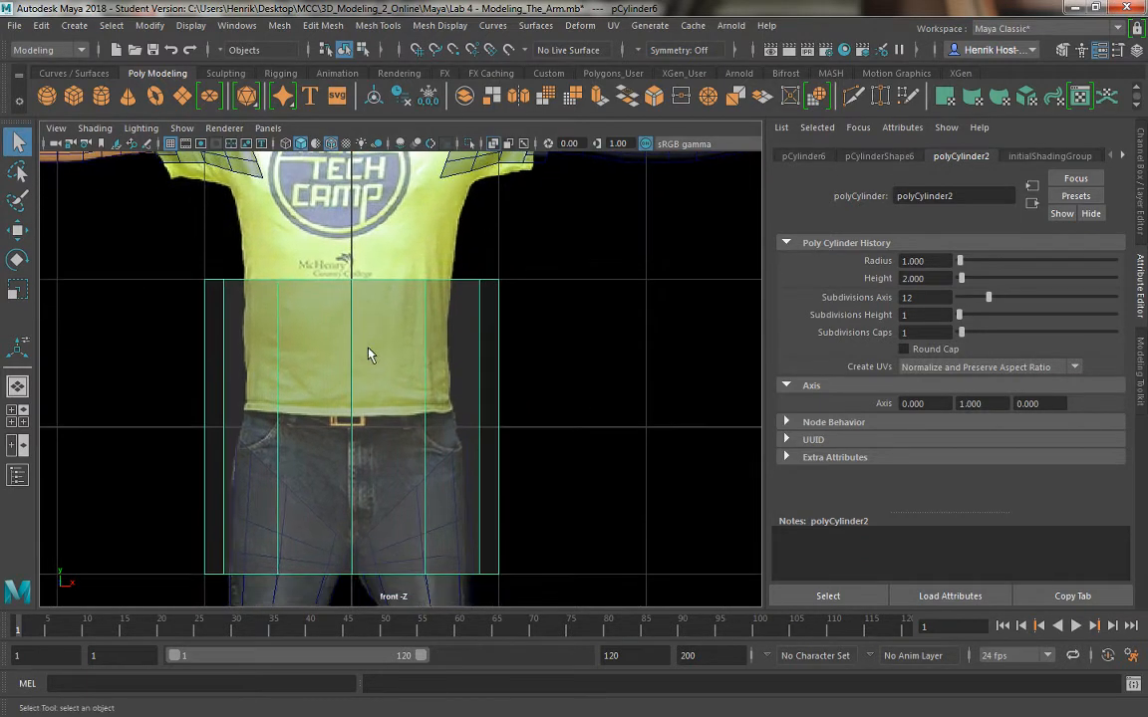
right_click_drag(366, 318, 364, 315)
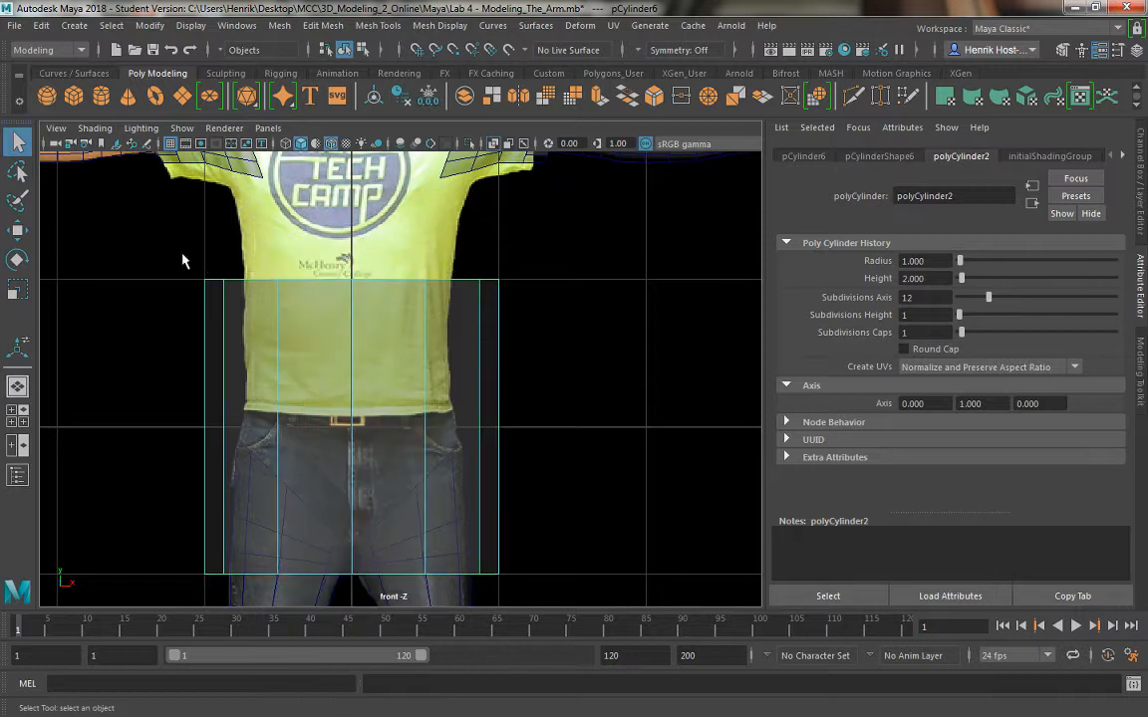
left_click_drag(156, 241, 548, 587)
left_click(623, 409)
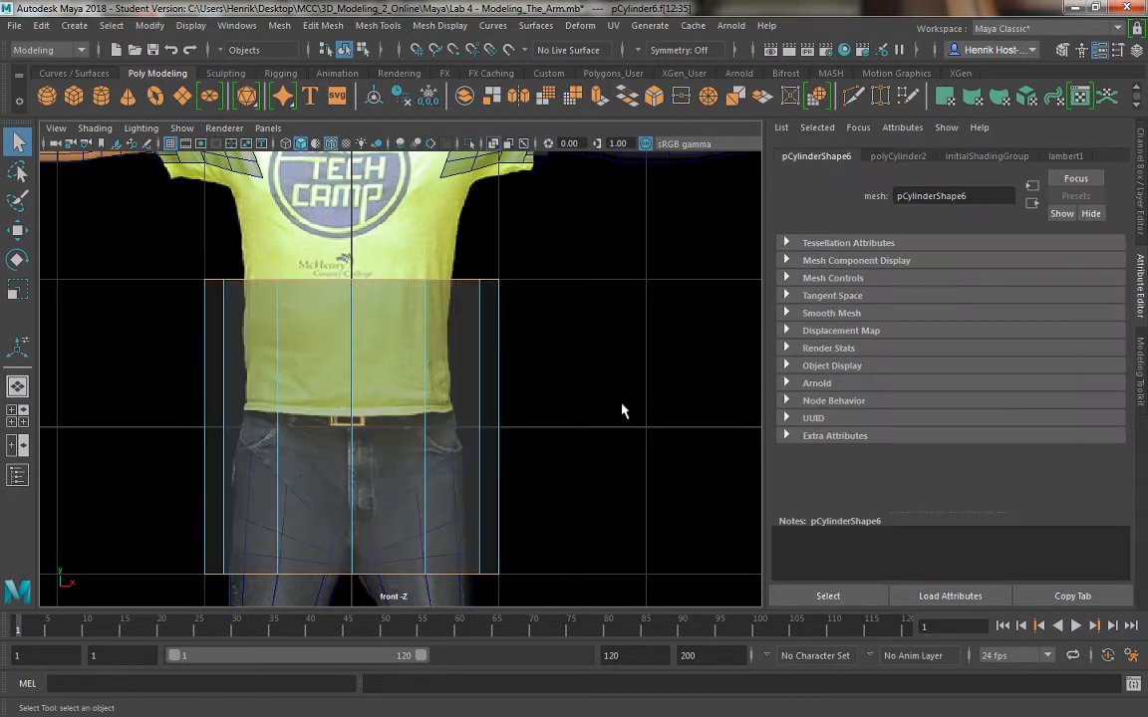
left_click(313, 402)
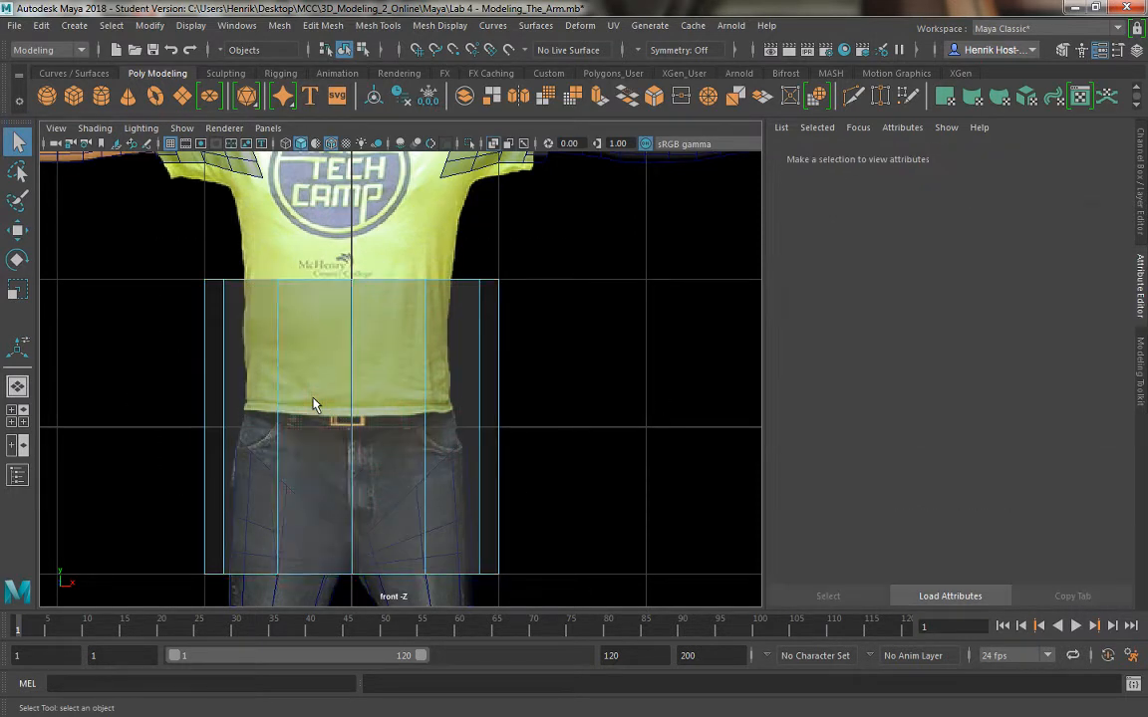
right_click_drag(367, 307, 445, 219)
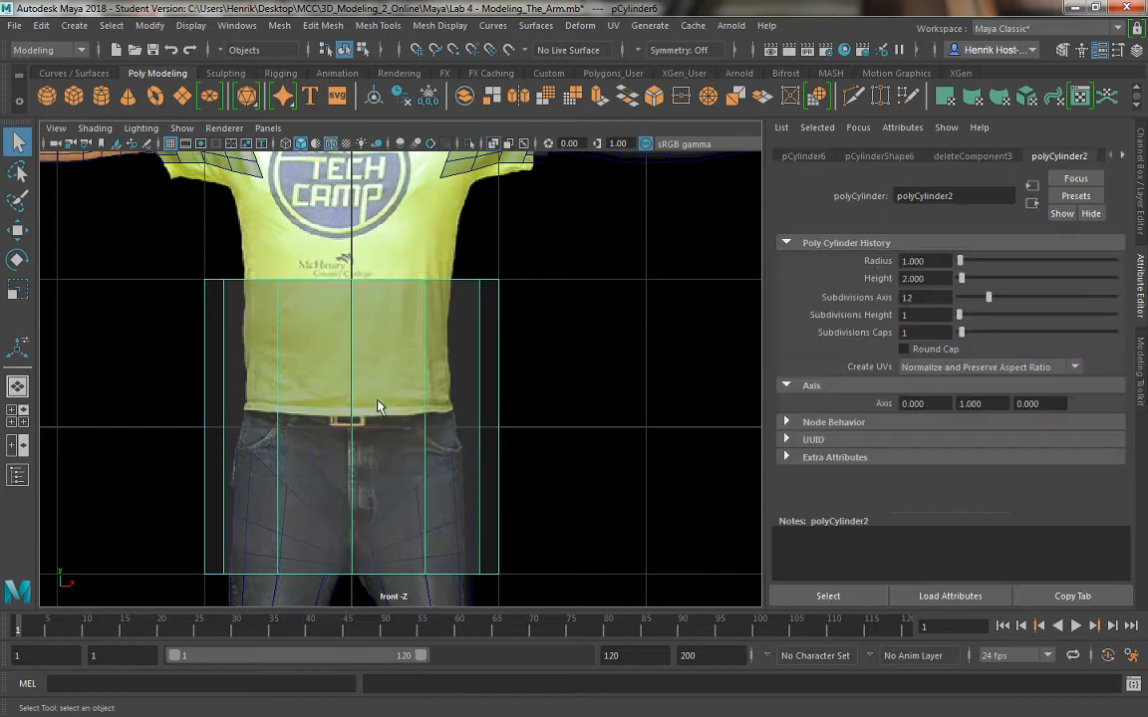
Step: Scale the cylinder down uniformly to the shirt's width and raise it about 0.805 so its lower edge meets the shirt hem
middle_click_drag(396, 412, 402, 383, "alt")
key("r")
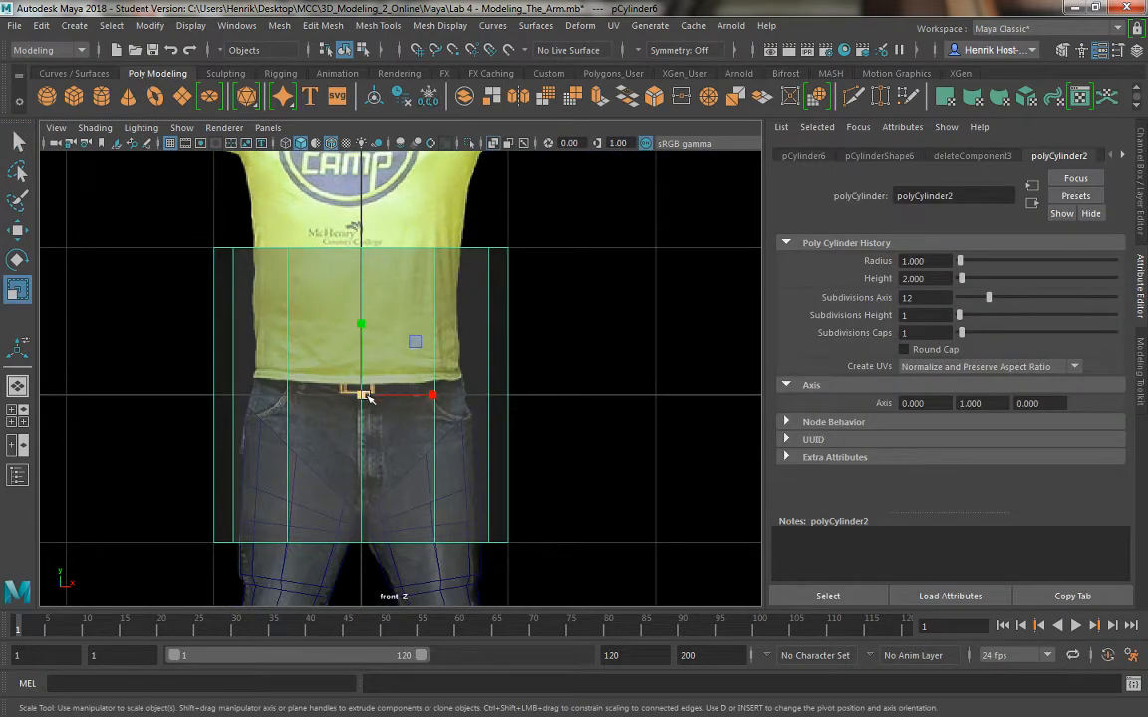
left_click_drag(360, 395, 289, 333)
key("w")
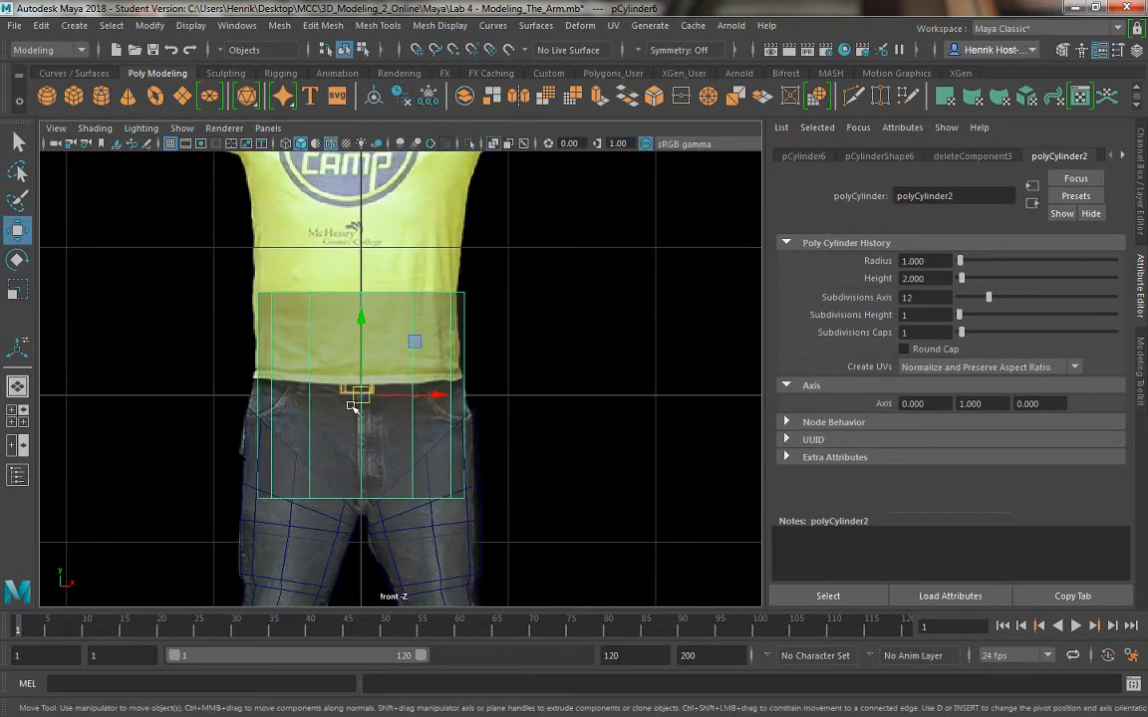
left_click_drag(359, 399, 373, 204)
key("ctrl+z")
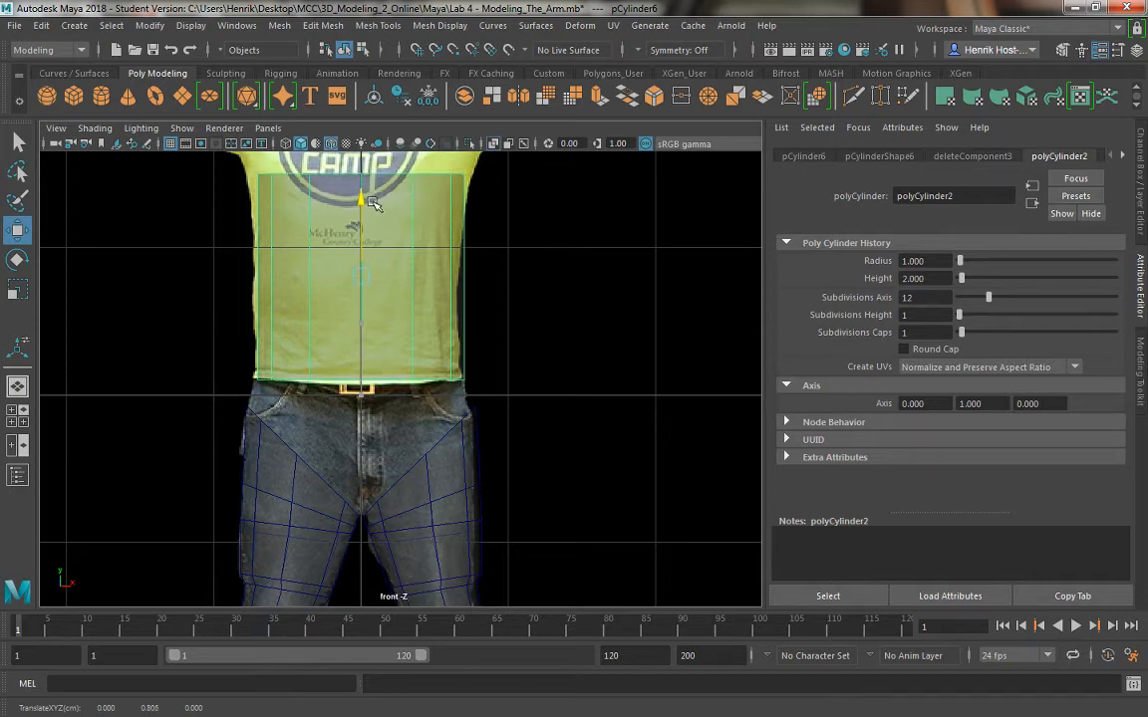
Step: Lower the cylinder toward the waist against the reference photo in the side view
key("space")
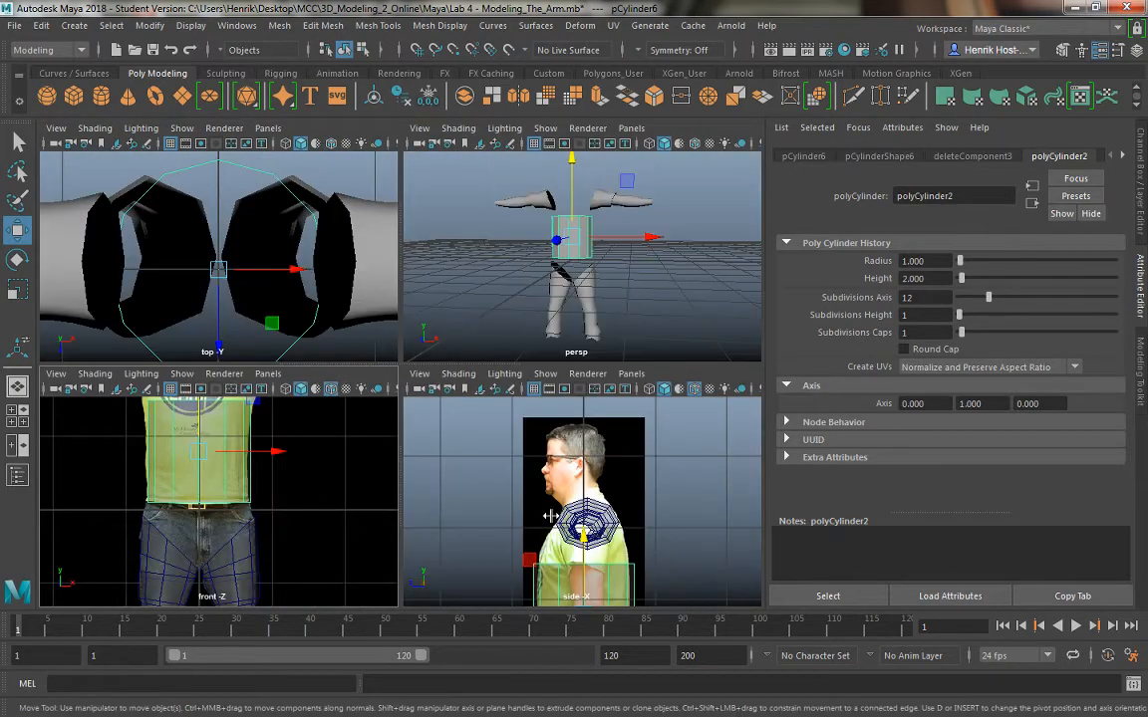
key("space")
middle_click_drag(546, 255, 544, 209, "alt")
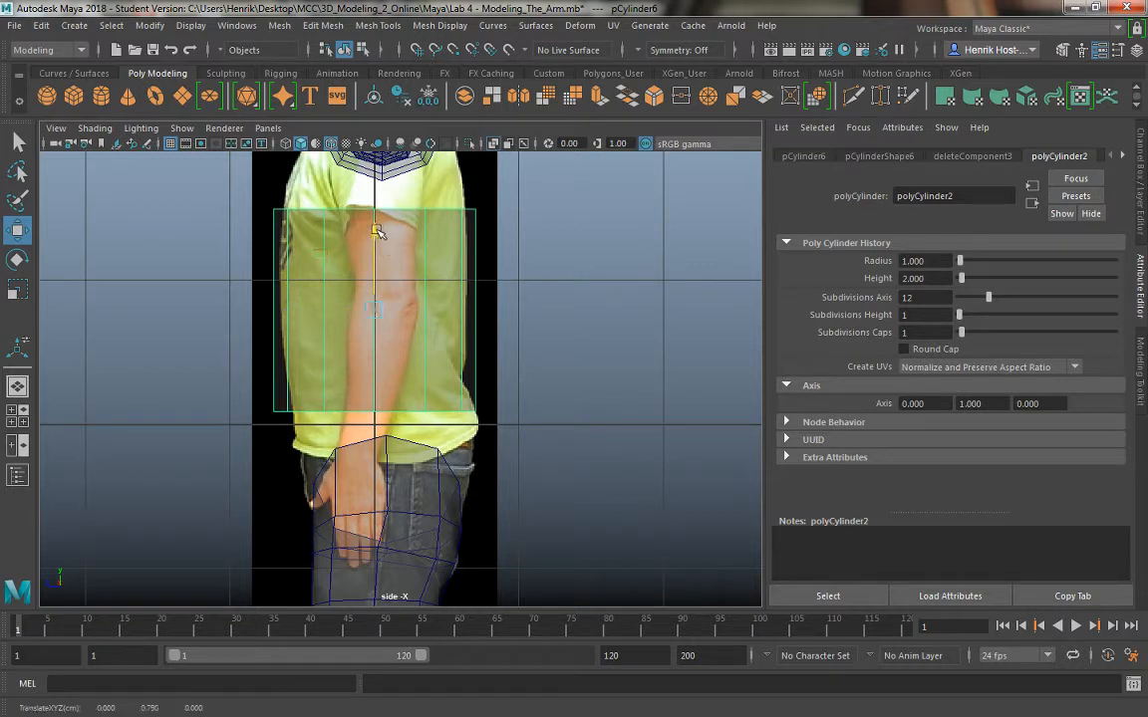
left_click_drag(378, 231, 380, 288)
Step: Raise the cylinder in the front view until its lower edge lines up with the shirt hem
key("space")
key("space")
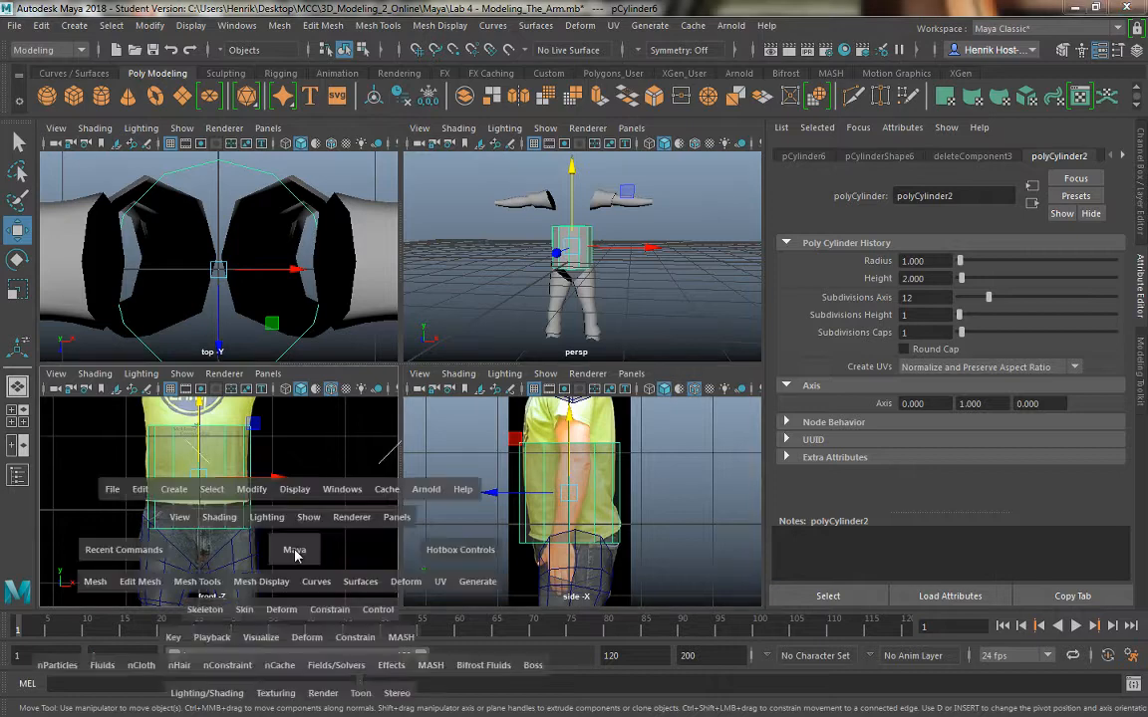
right_click_drag(311, 419, 407, 560, "alt")
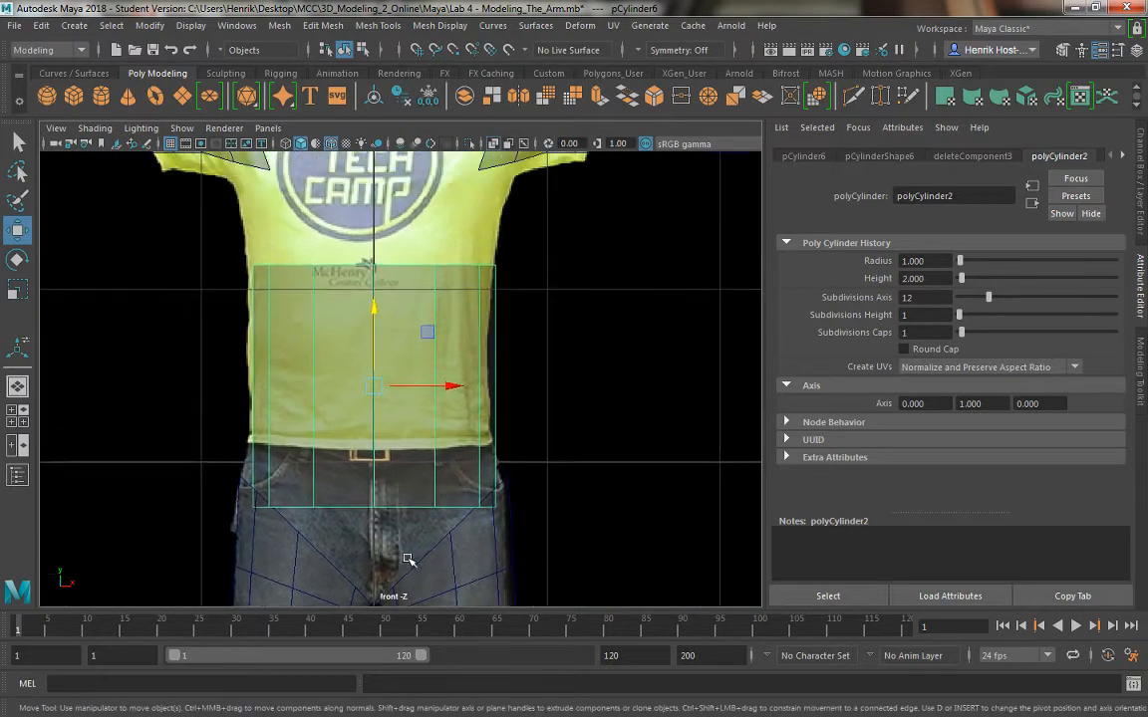
middle_click_drag(551, 464, 569, 479, "alt")
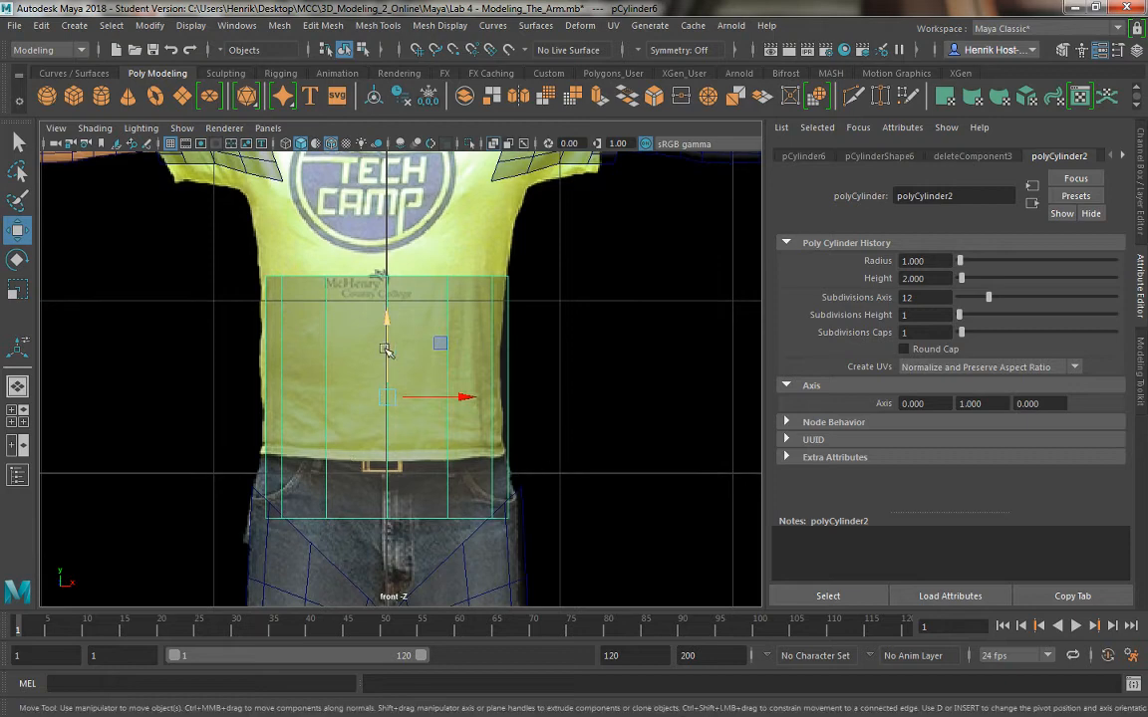
left_click_drag(388, 322, 381, 266)
middle_click_drag(520, 459, 542, 474, "alt")
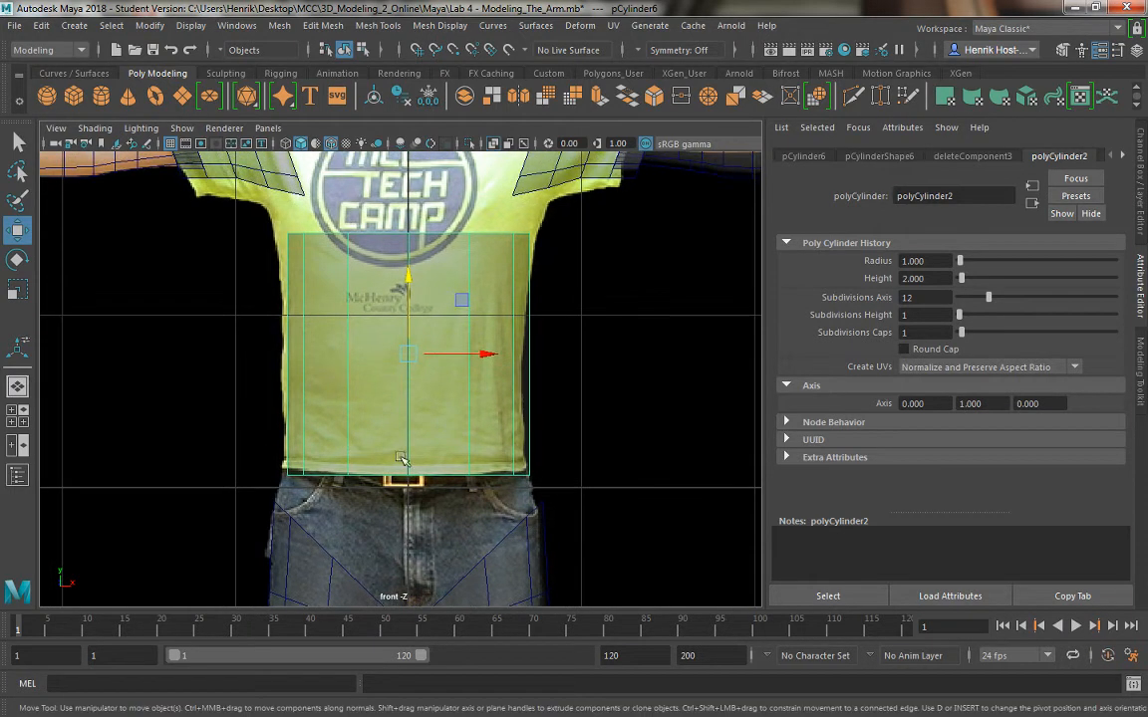
Step: Lower the cylinder's top edge loop to leave a short band above the shirt hem, and return to object selection
right_click_drag(363, 284, 358, 221)
left_click(339, 222)
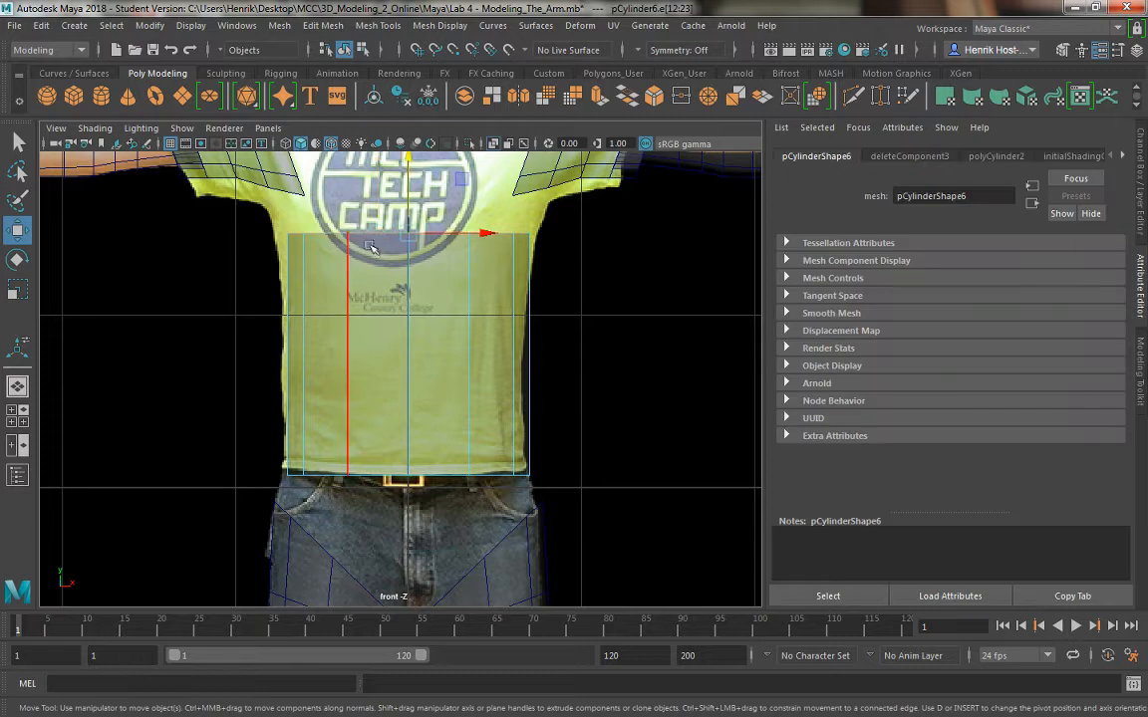
left_click(385, 391)
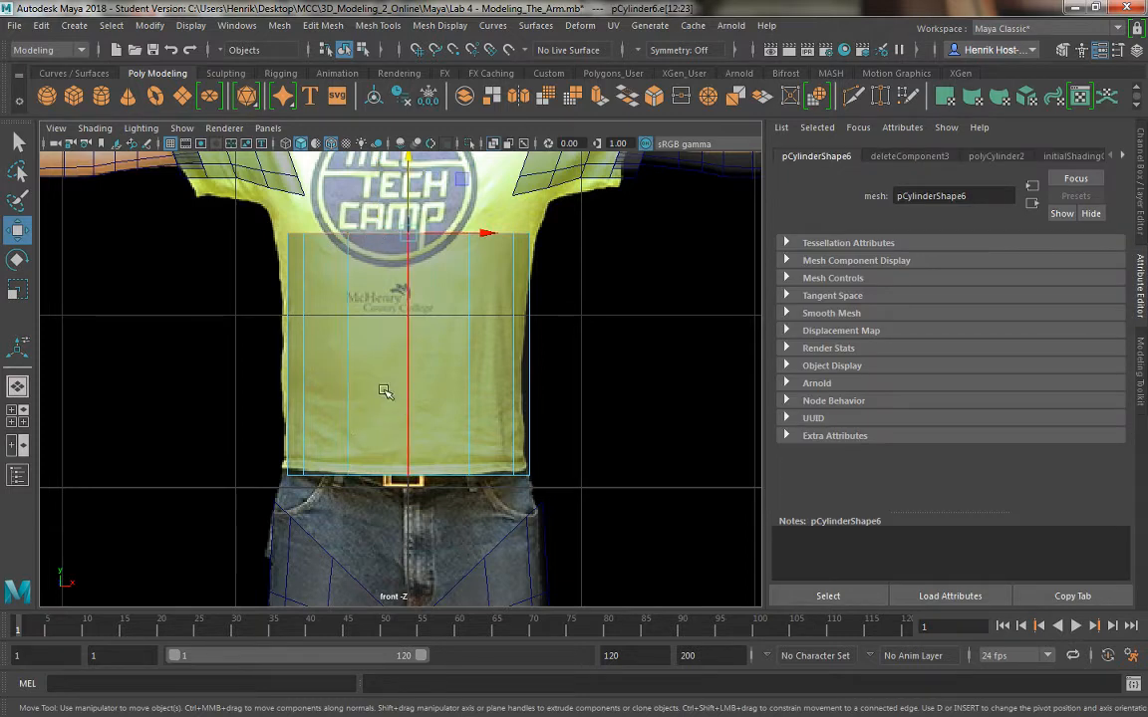
middle_click_drag(580, 405, 539, 441, "alt")
middle_click_drag(620, 418, 632, 528, "alt")
scroll(617, 474, "down", 1)
scroll(618, 474, "down", 4)
middle_click_drag(606, 454, 615, 427, "alt")
scroll(403, 427, "up", 3)
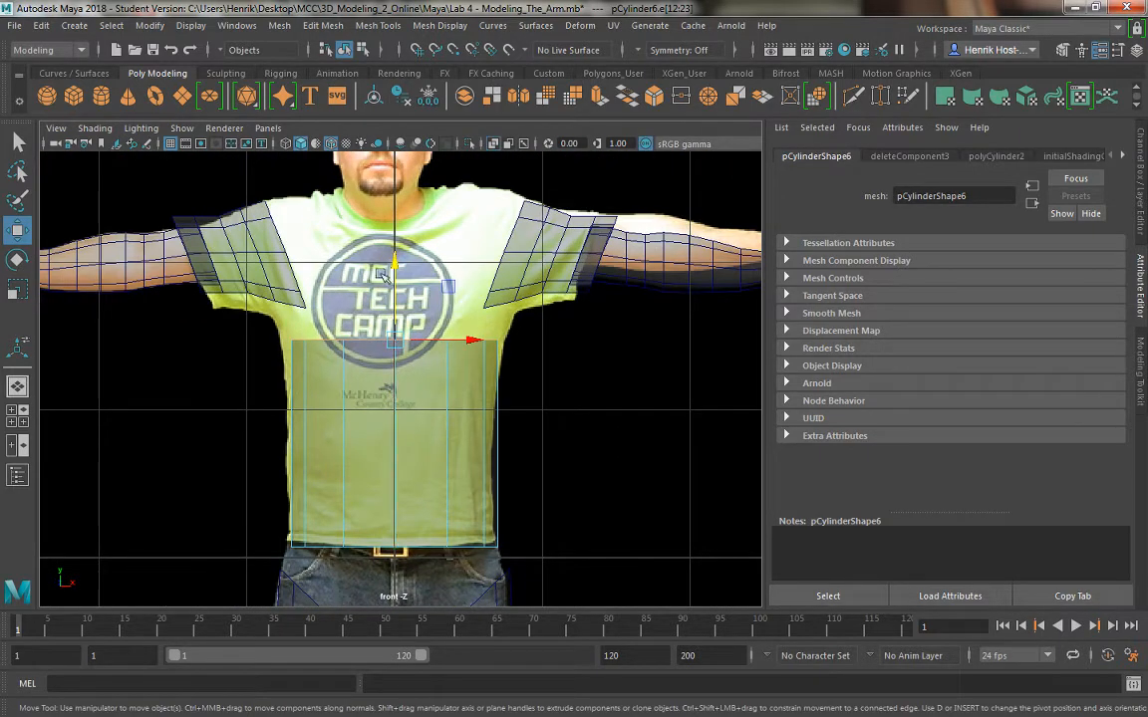
left_click_drag(397, 264, 395, 534)
right_click_drag(395, 533, 472, 220)
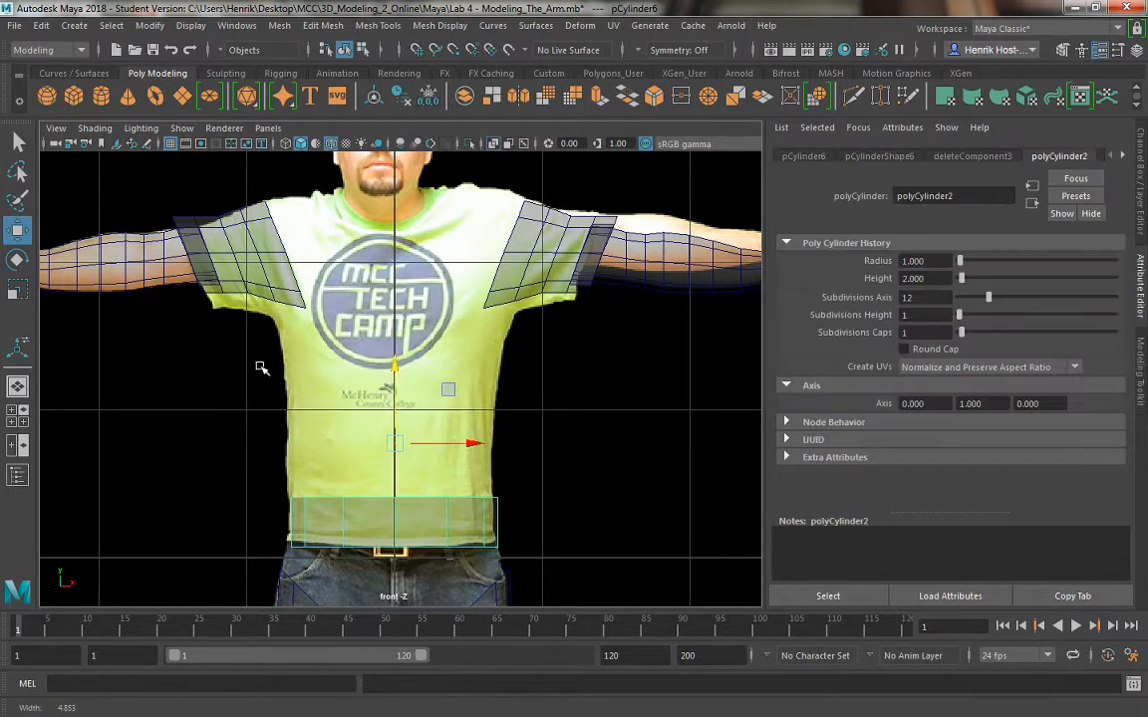
Step: Scale the short cylinder uniformly to about 0.722 and raise it to about 0.82 in Y to fit the shirt's hem
scroll(311, 467, "up", 2)
middle_click_drag(312, 473, 343, 352, "alt")
key("r")
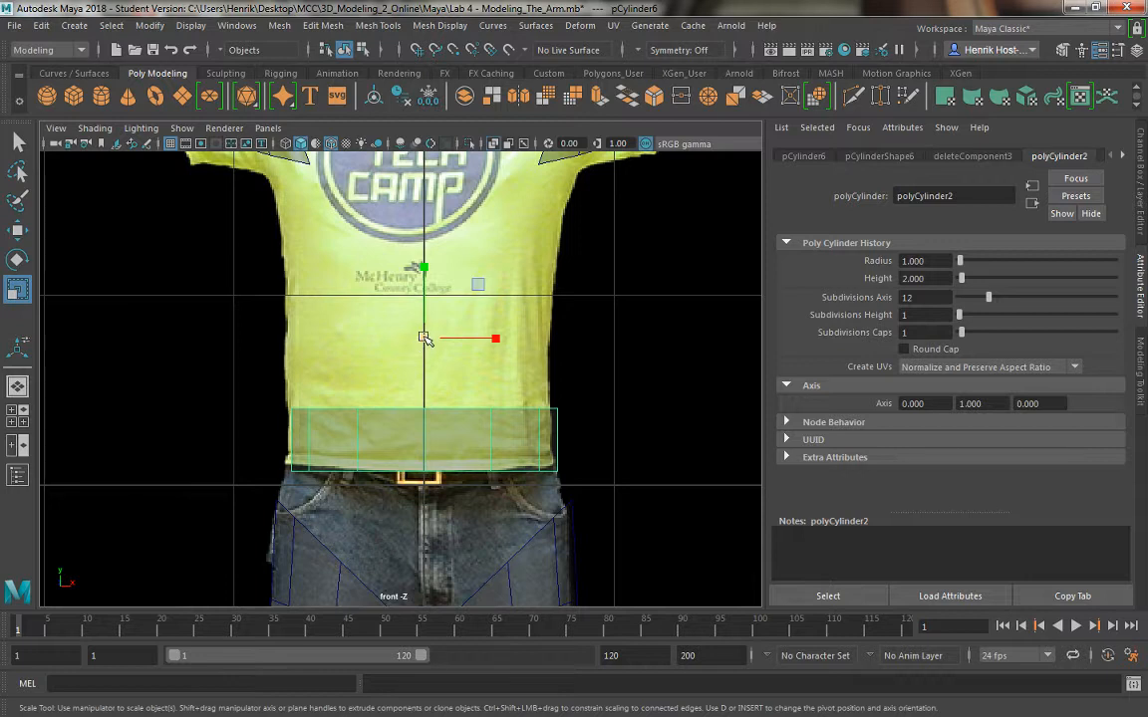
left_click_drag(423, 339, 431, 344)
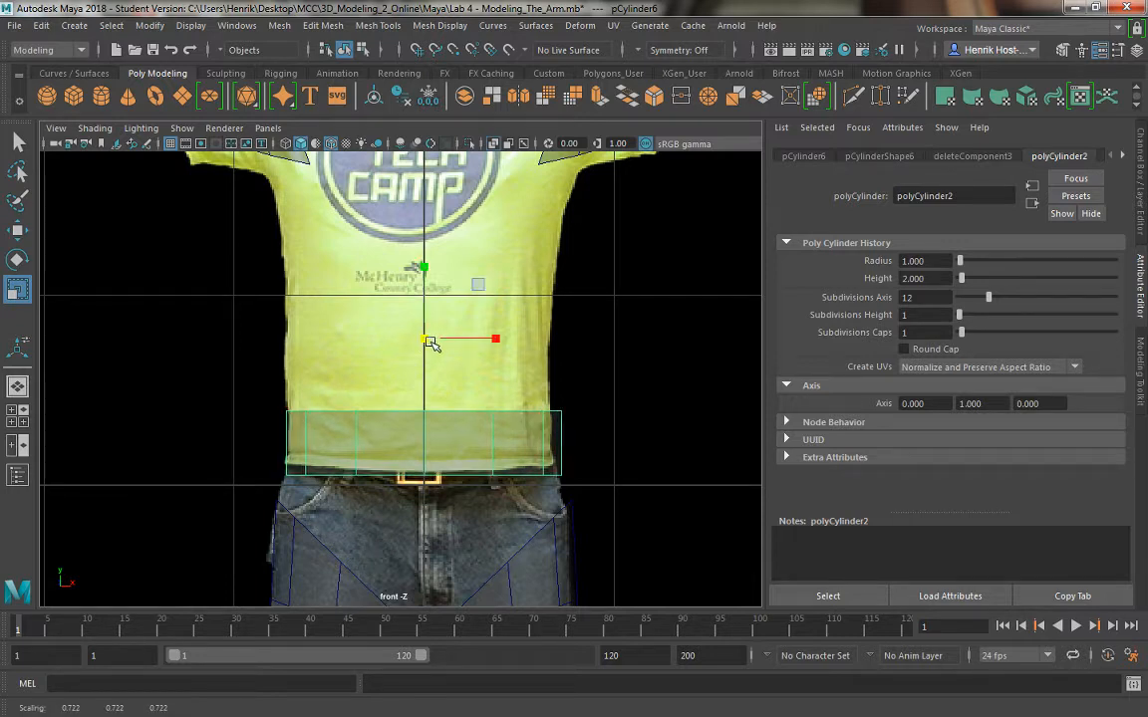
key("w")
left_click_drag(424, 265, 424, 254)
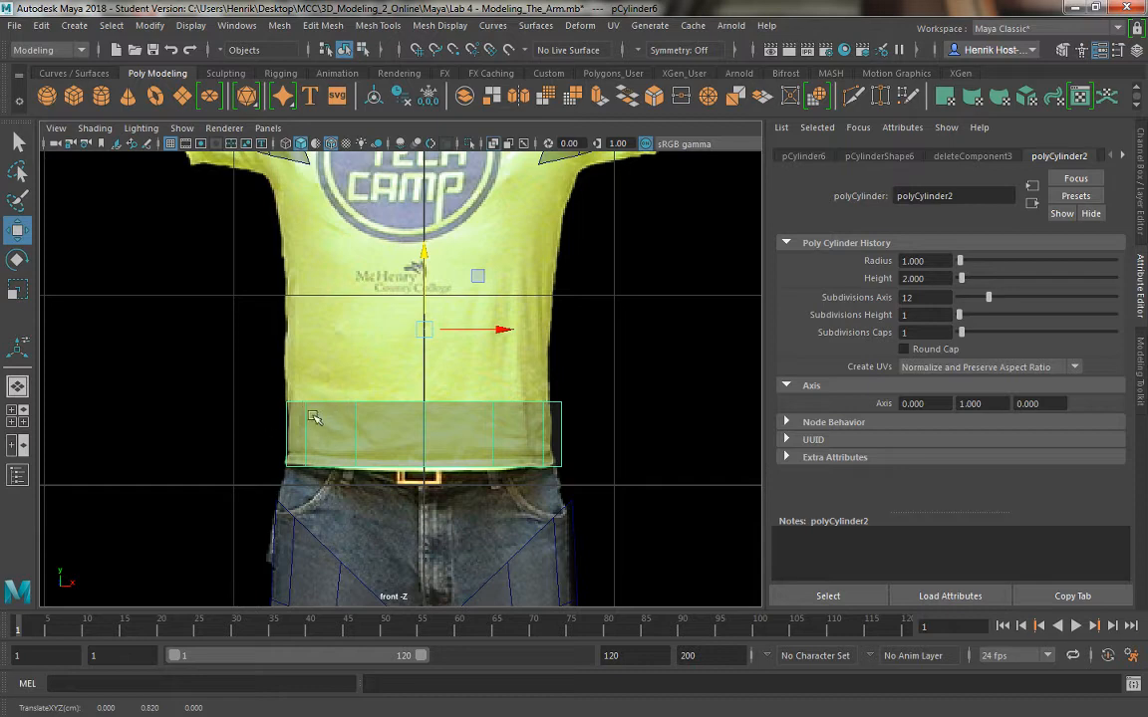
Step: Extrude the cylinder's top edge loop and move the new edges up to about 0.754 in Y
mouse_move(381, 242)
right_mouse_down()
mouse_move(371, 235)
mouse_move(404, 214)
mouse_move(384, 247)
right_mouse_up()
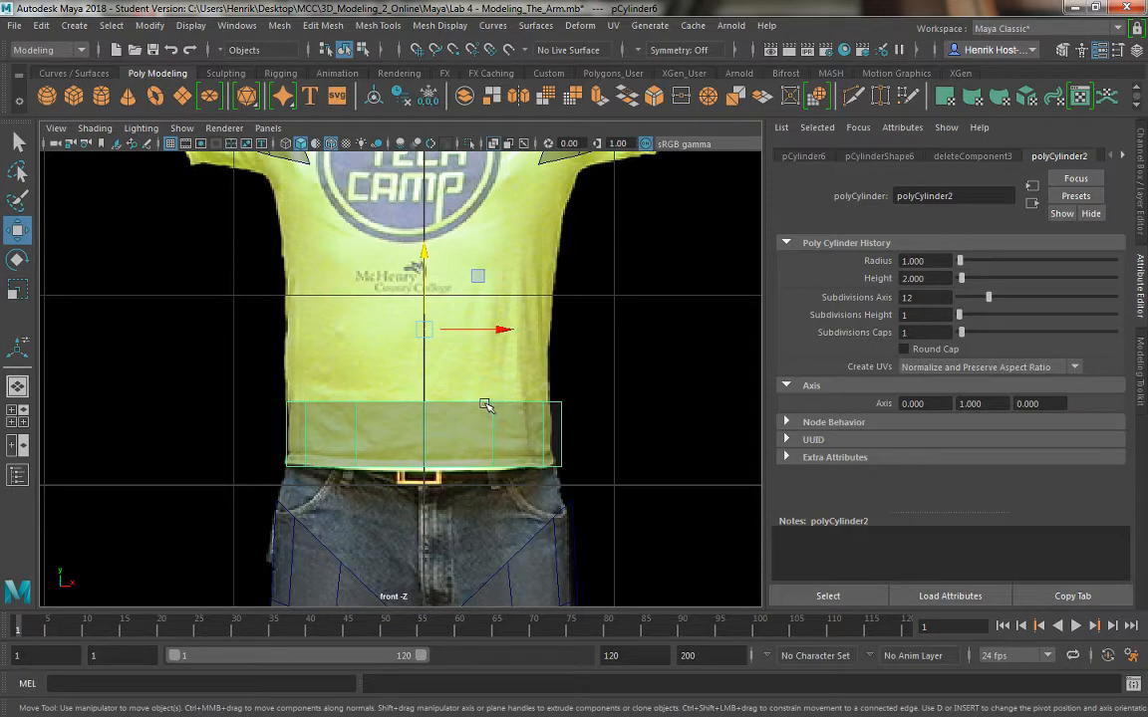
right_click_drag(415, 428, 412, 204)
double_click(410, 404)
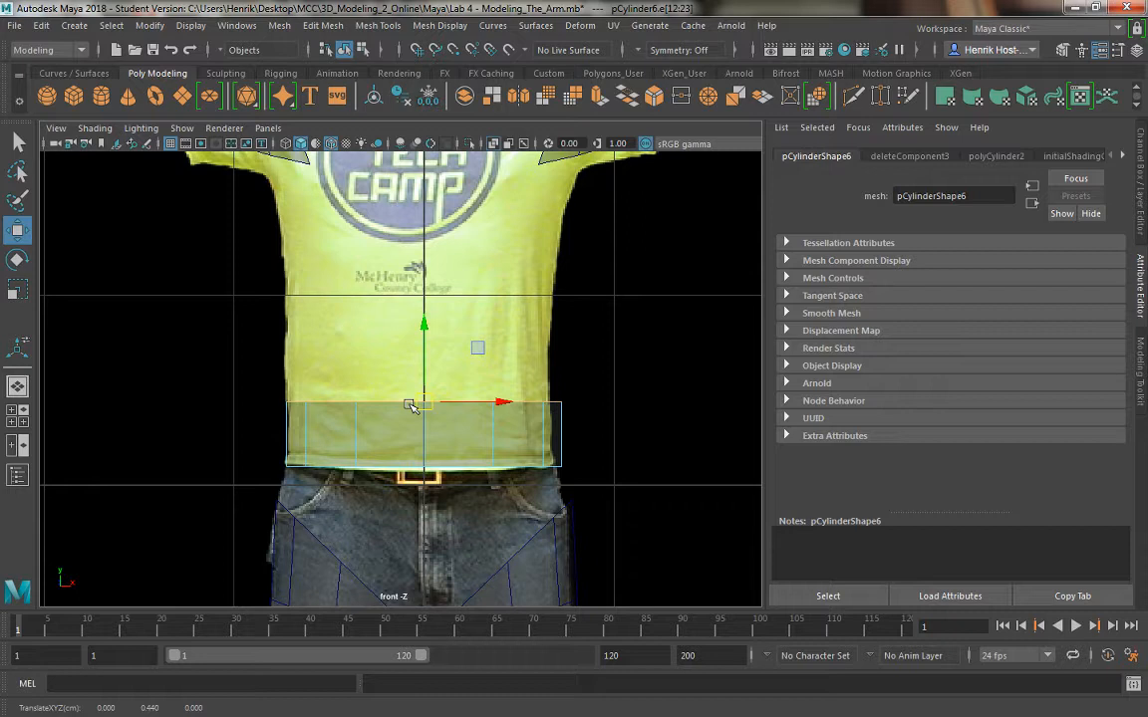
left_click(598, 97)
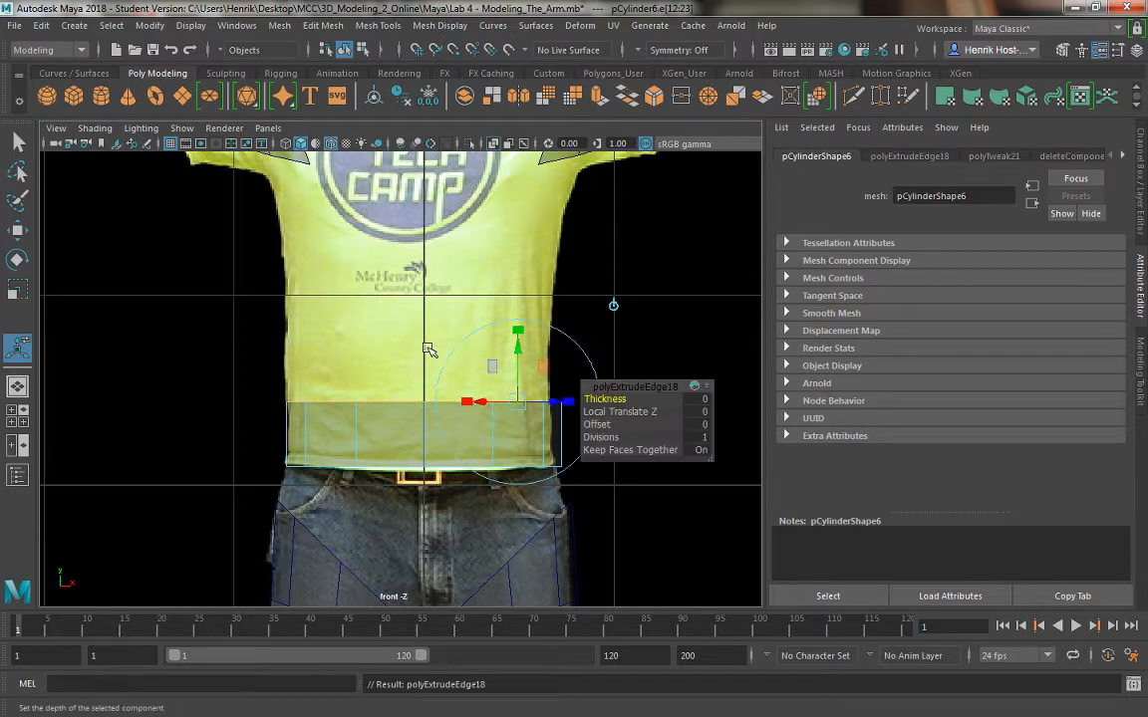
key("w")
left_click_drag(429, 321, 427, 265)
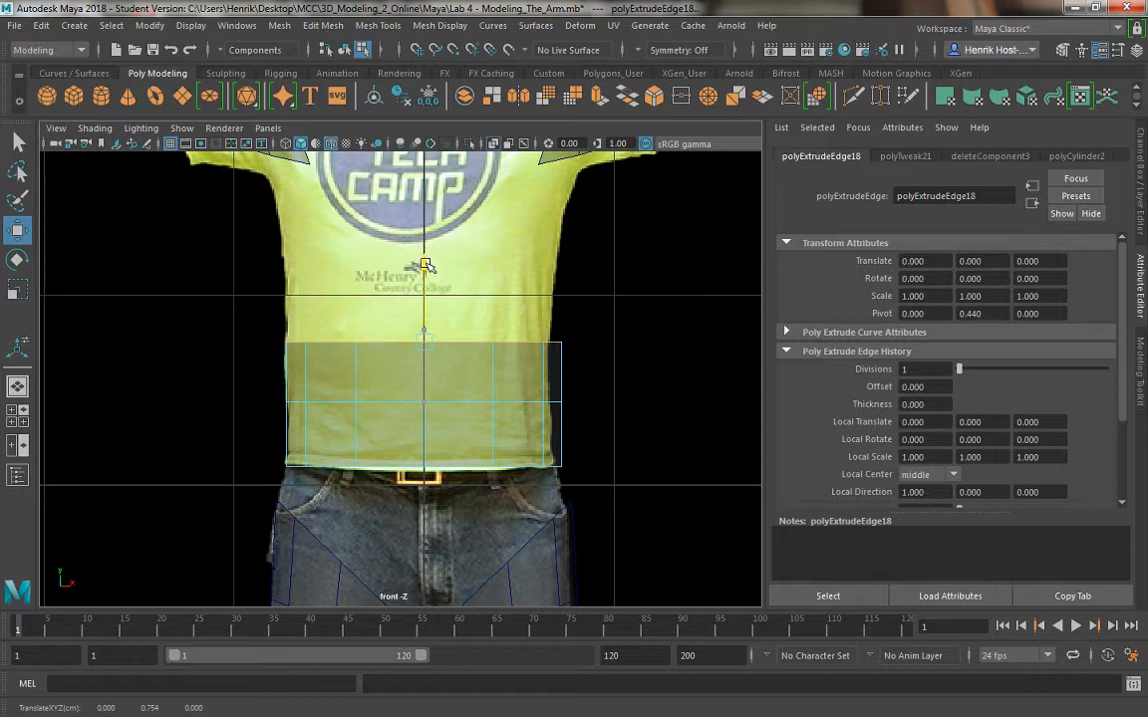
left_click_drag(425, 265, 425, 265)
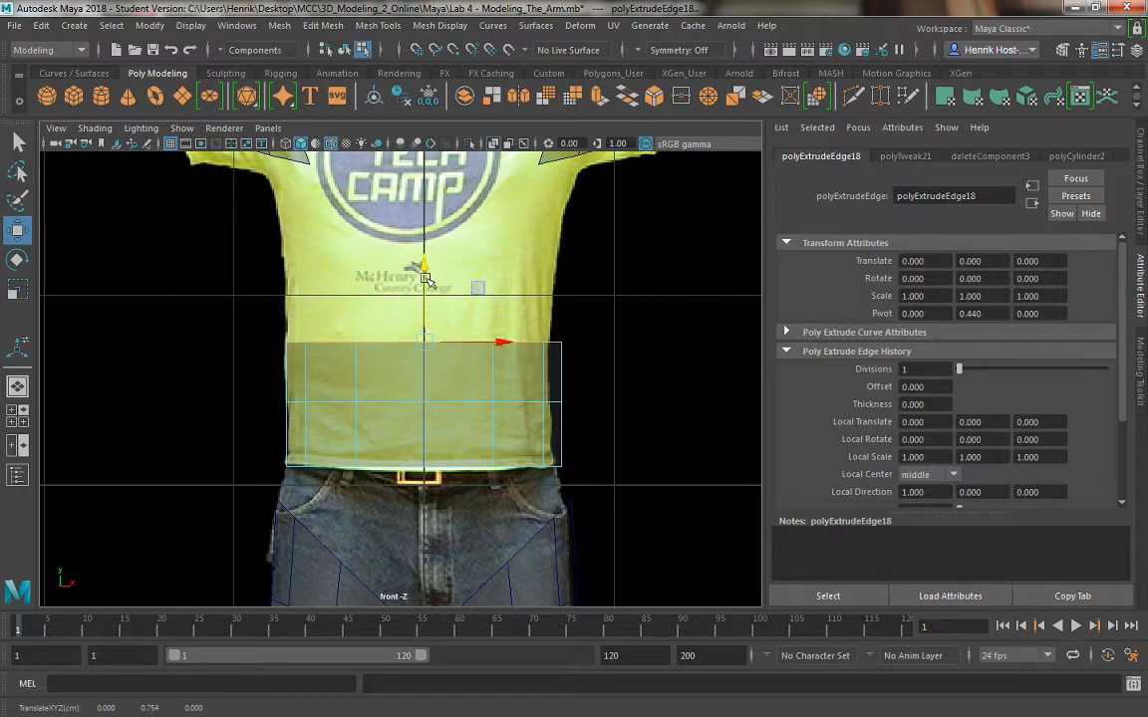
middle_click_drag(459, 474, 486, 170, "alt")
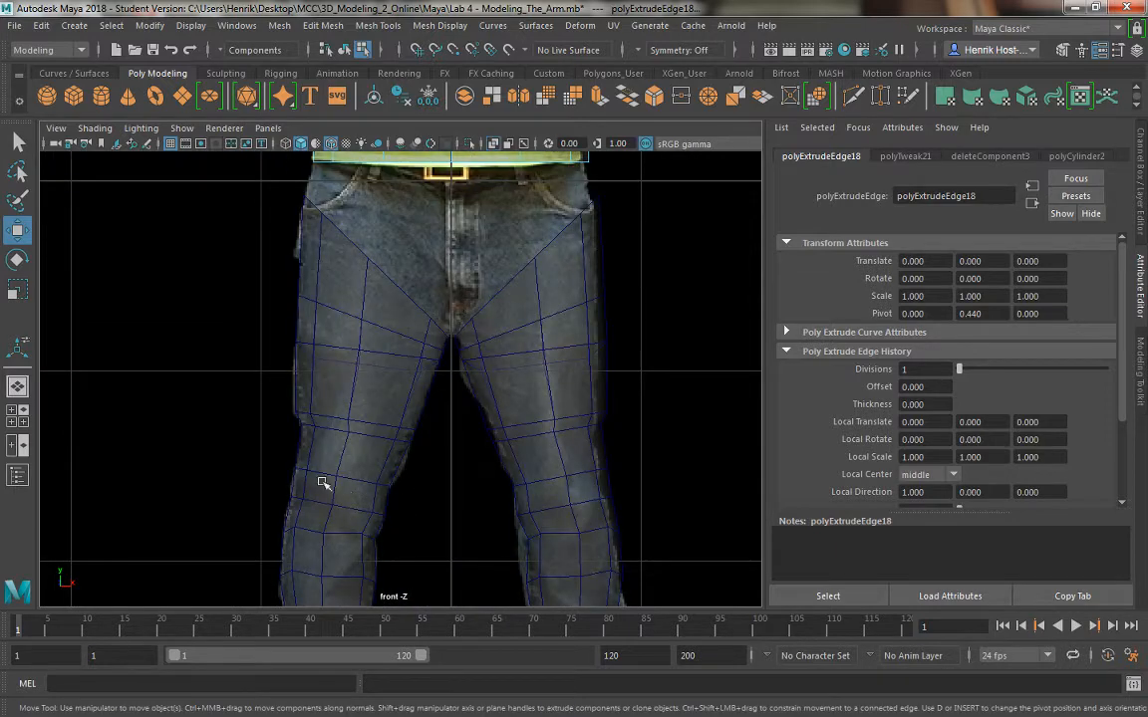
middle_click_drag(442, 403, 427, 638, "alt")
scroll(459, 399, "up", 1)
middle_click_drag(457, 324, 448, 468, "alt")
scroll(457, 383, "up", 1)
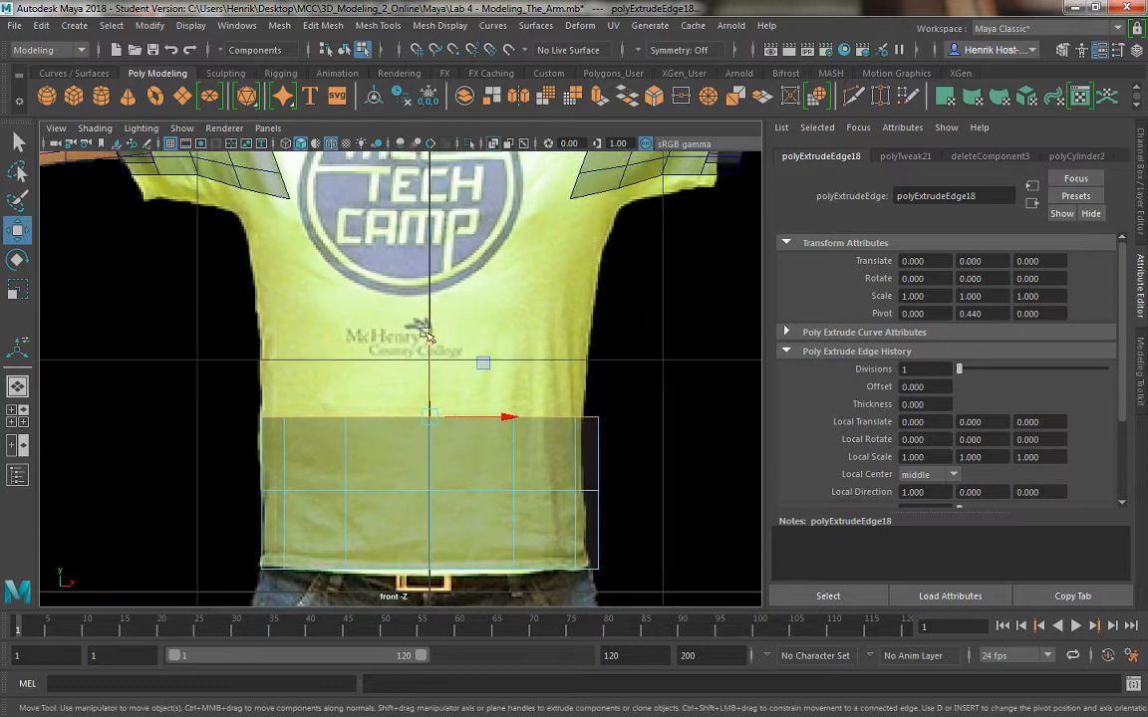
middle_click_drag(572, 350, 581, 360, "alt")
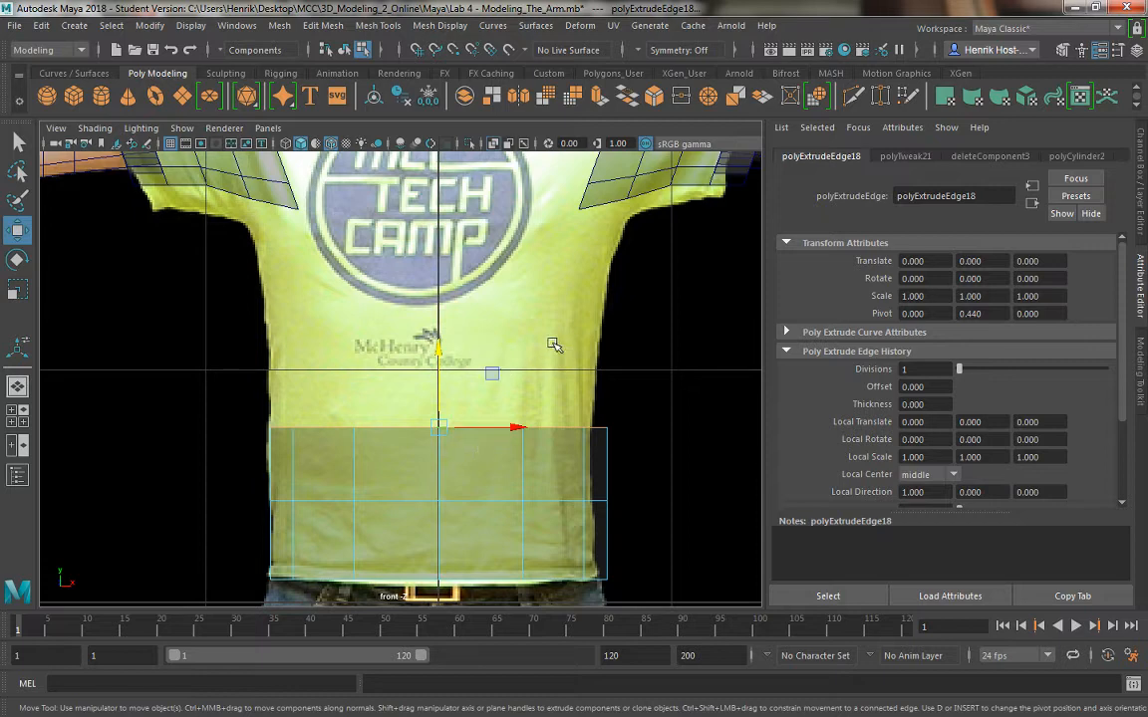
middle_click_drag(543, 342, 569, 357, "alt")
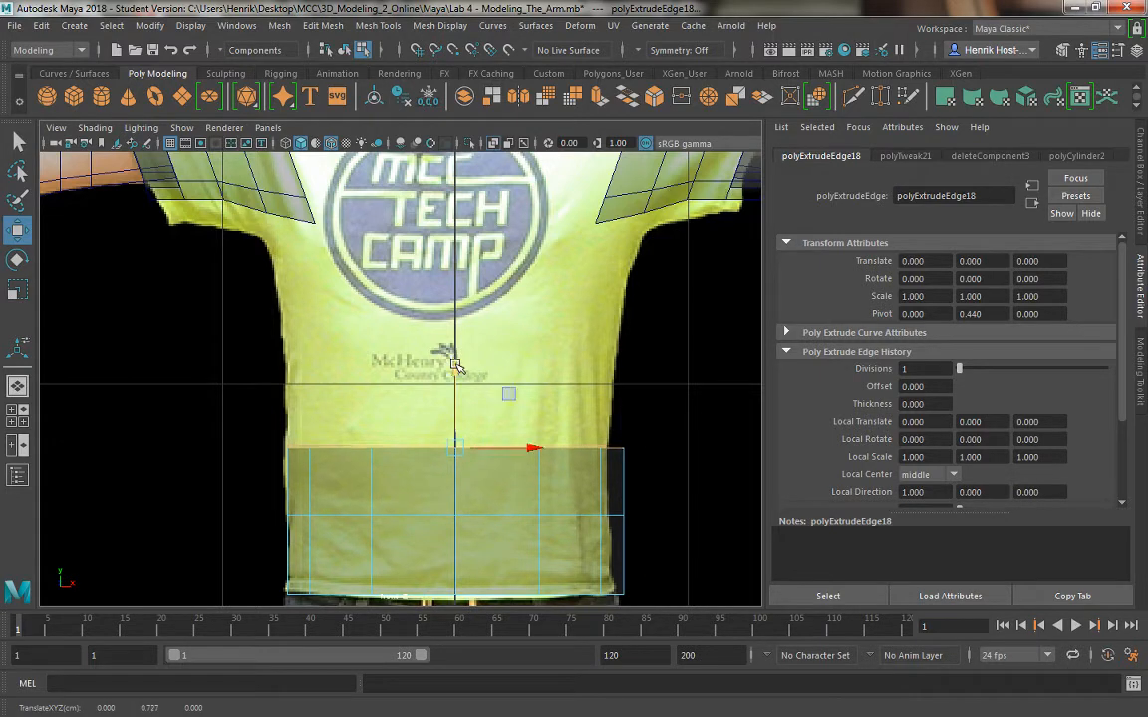
key("ctrl+e")
key("w")
left_click_drag(454, 366, 455, 280)
key("r")
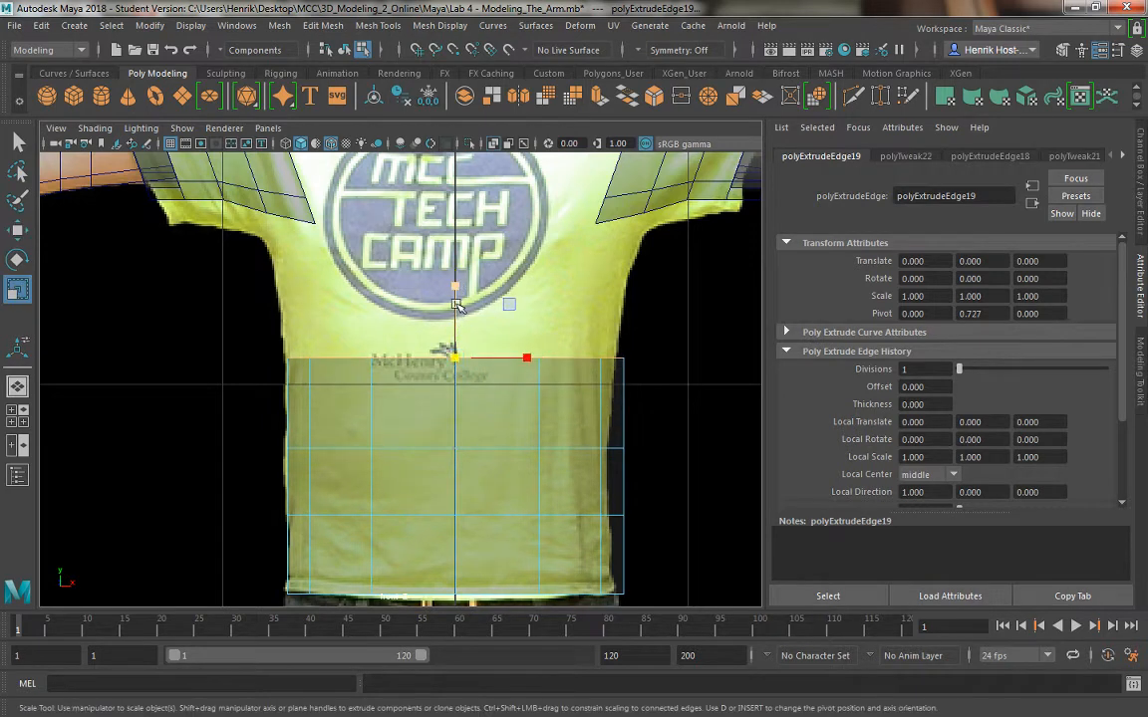
key("w")
left_click_drag(456, 300, 449, 208)
key("ctrl+z")
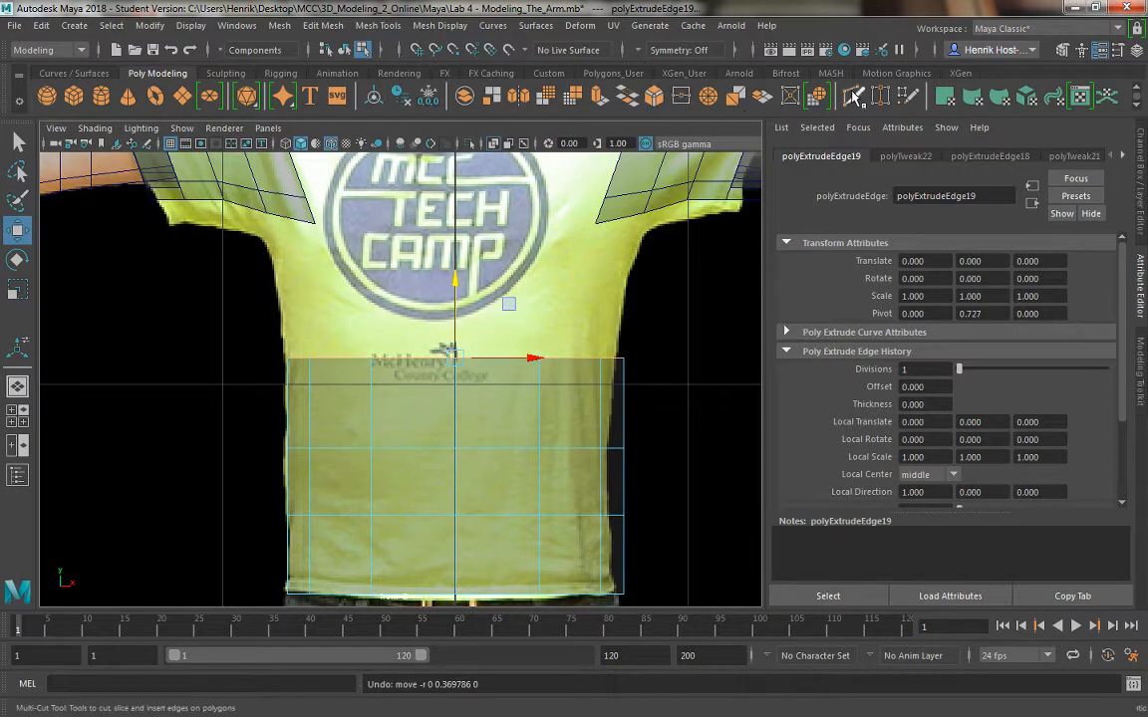
key("ctrl+z")
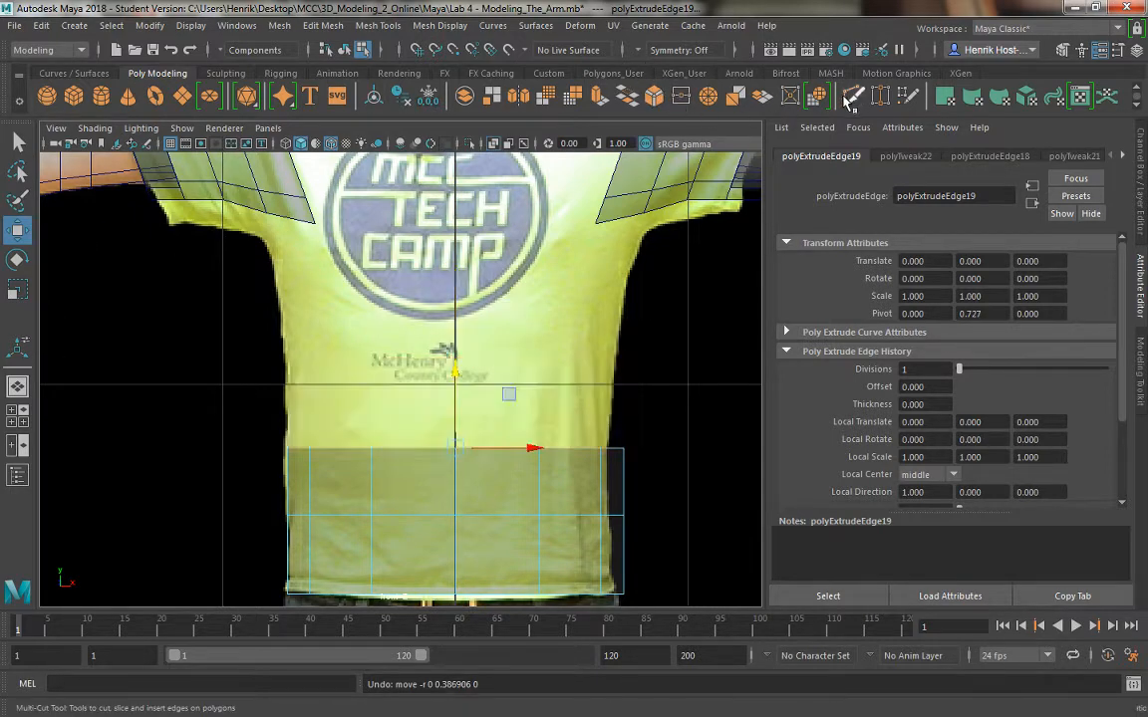
Step: Extrude the torso's top edge loop upward in successive rows to the middle of the shirt logo, widening the uppermost row in X
left_click(600, 97)
key("w")
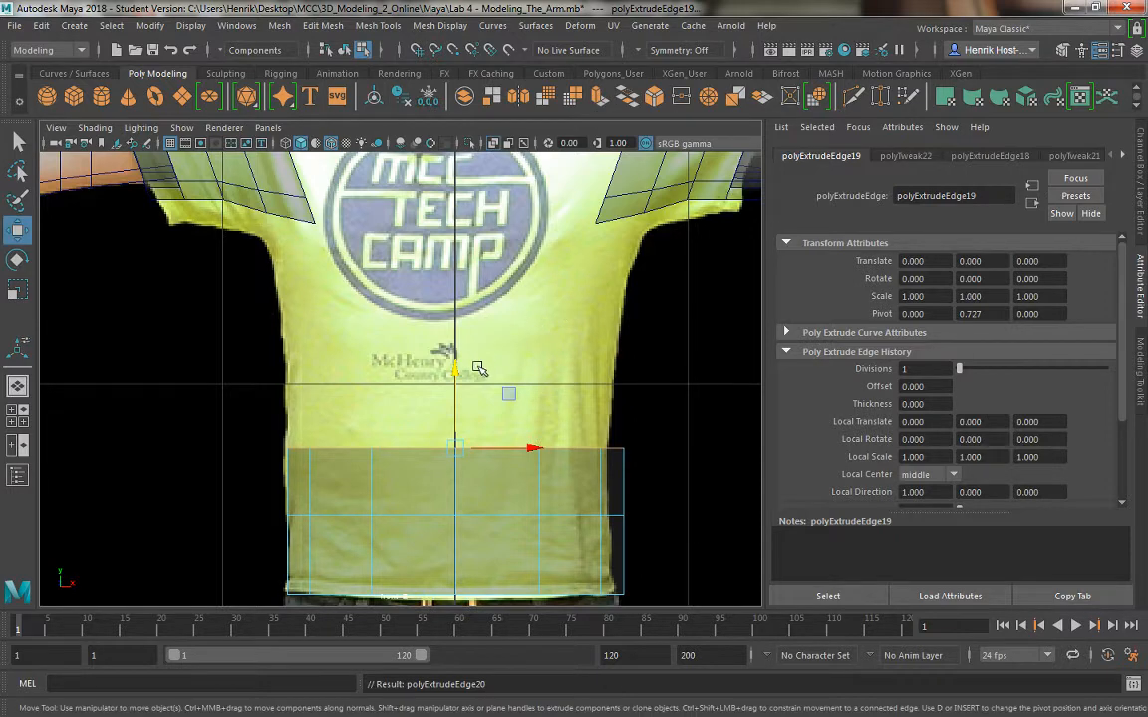
left_click_drag(455, 371, 457, 195)
key("ctrl+e")
key("w")
key("r")
left_click_drag(520, 264, 532, 270)
Step: Extrude the top edge loop up to armpit height at about 1.703 in Y and scale it to about 1.067 in X
middle_click_drag(355, 281, 364, 353, "alt")
key("ctrl+e")
key("w")
left_click_drag(462, 257, 465, 212)
key("r")
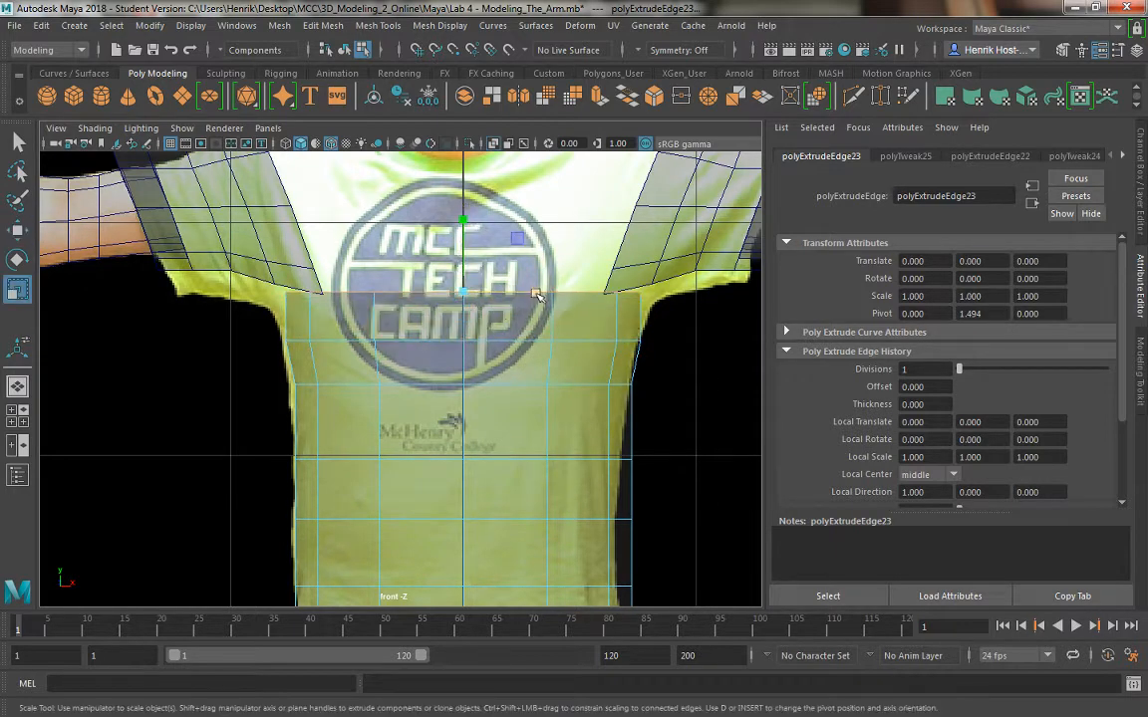
left_click_drag(534, 294, 543, 294)
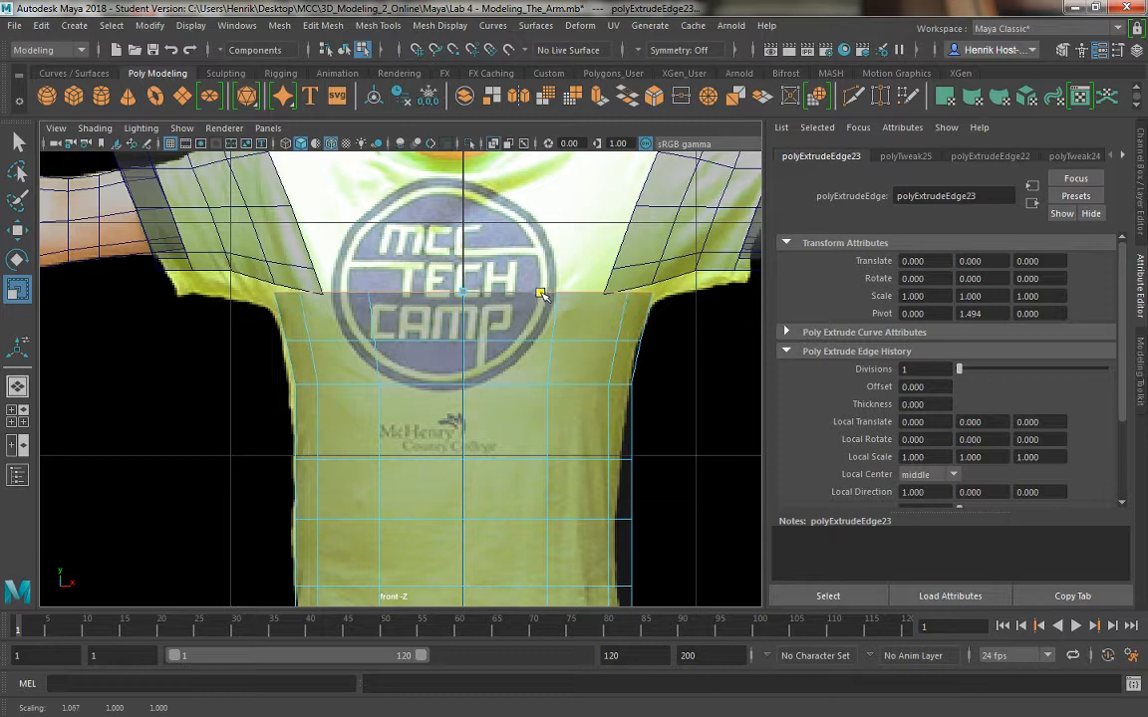
Step: Select the sleeve's end face loop at the shoulder to examine how its faces line up with the torso's top edge
middle_click_drag(219, 230, 233, 367, "alt")
scroll(290, 322, "up", 1)
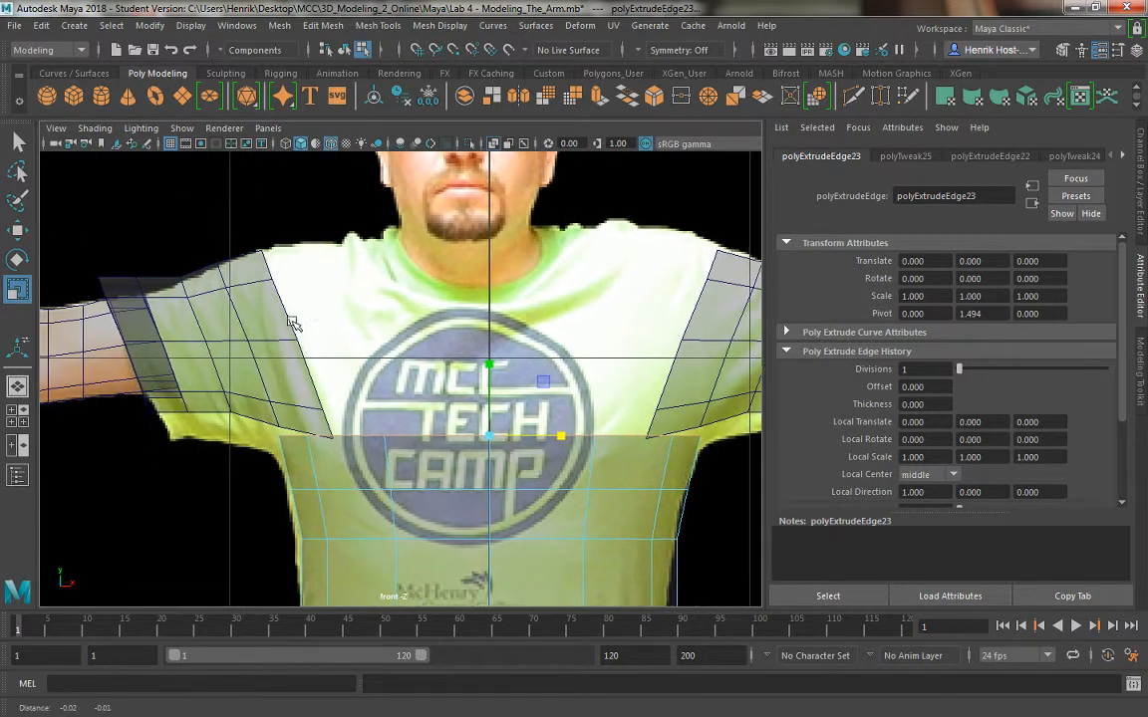
middle_click_drag(292, 323, 344, 290, "alt")
scroll(372, 373, "up", 3)
middle_click_drag(279, 253, 293, 291, "alt")
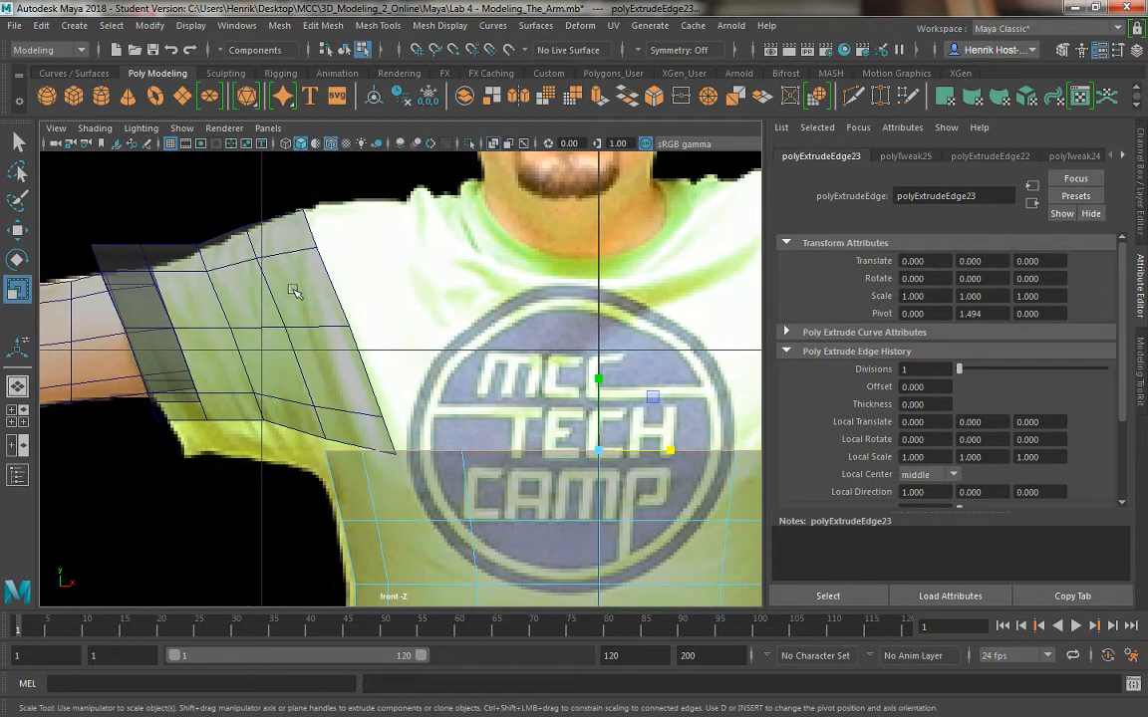
left_click(300, 306)
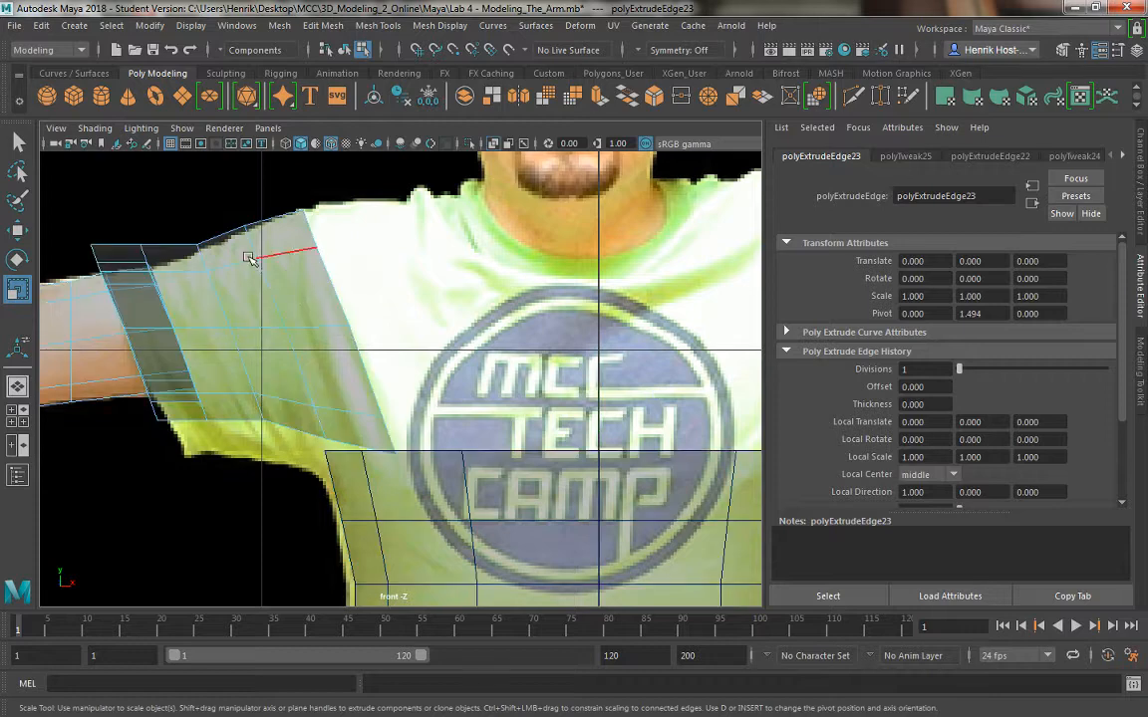
right_click_drag(283, 242, 284, 260)
left_click(282, 235)
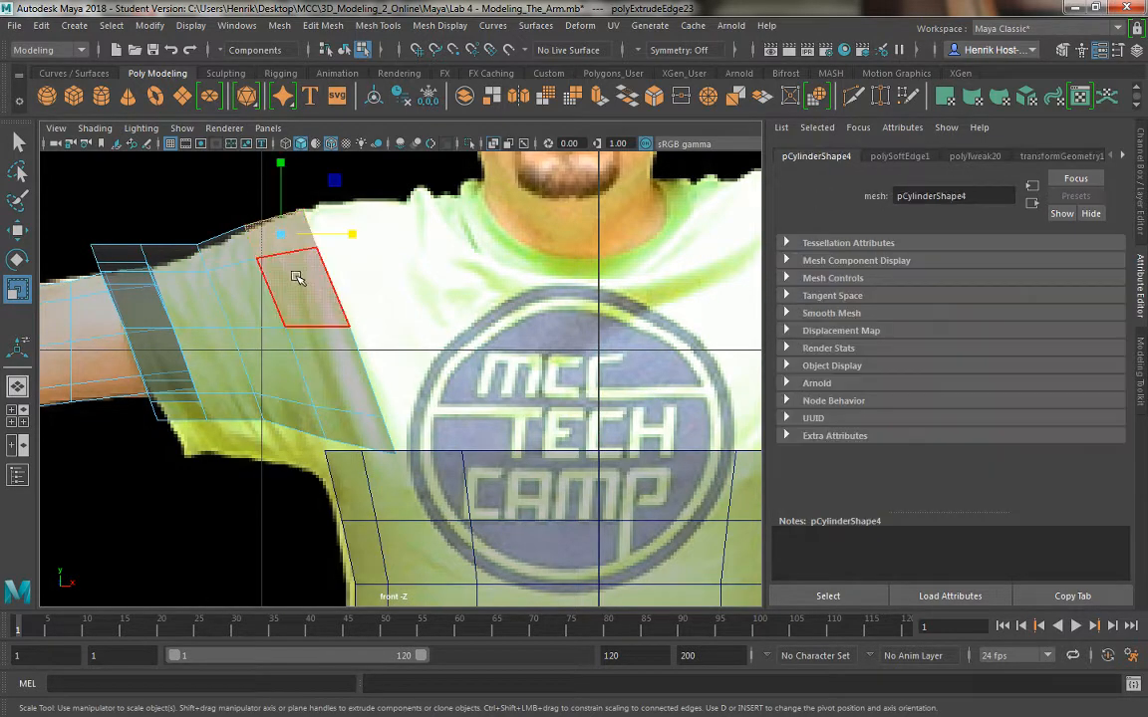
double_click(298, 279, "shift")
middle_click_drag(373, 365, 357, 336, "alt")
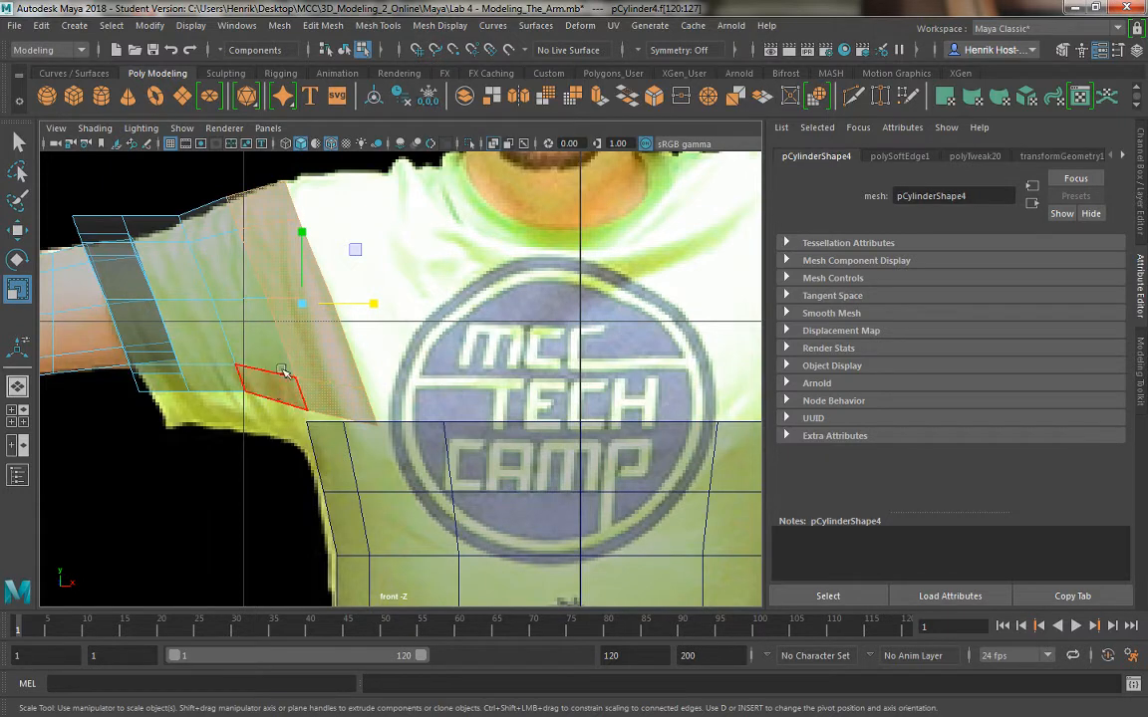
middle_click_drag(429, 326, 305, 282, "alt")
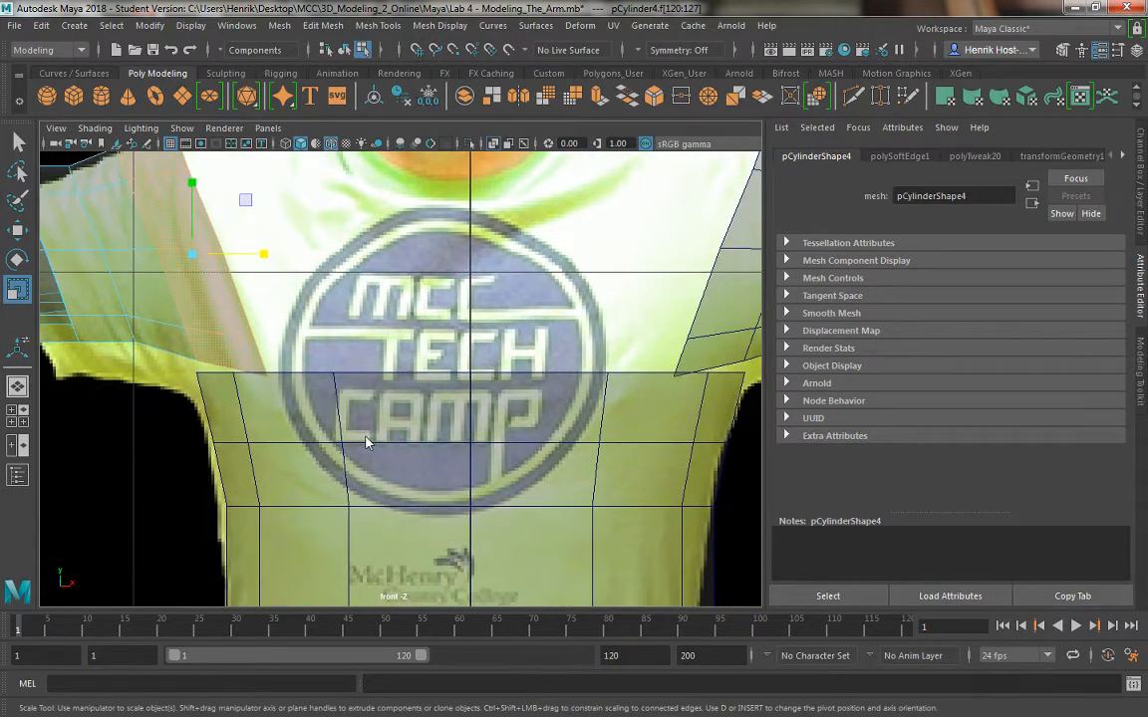
Step: Extrude the torso's top edge loop up to about 1.835 in Y and widen it slightly in X
right_click_drag(329, 257, 413, 194)
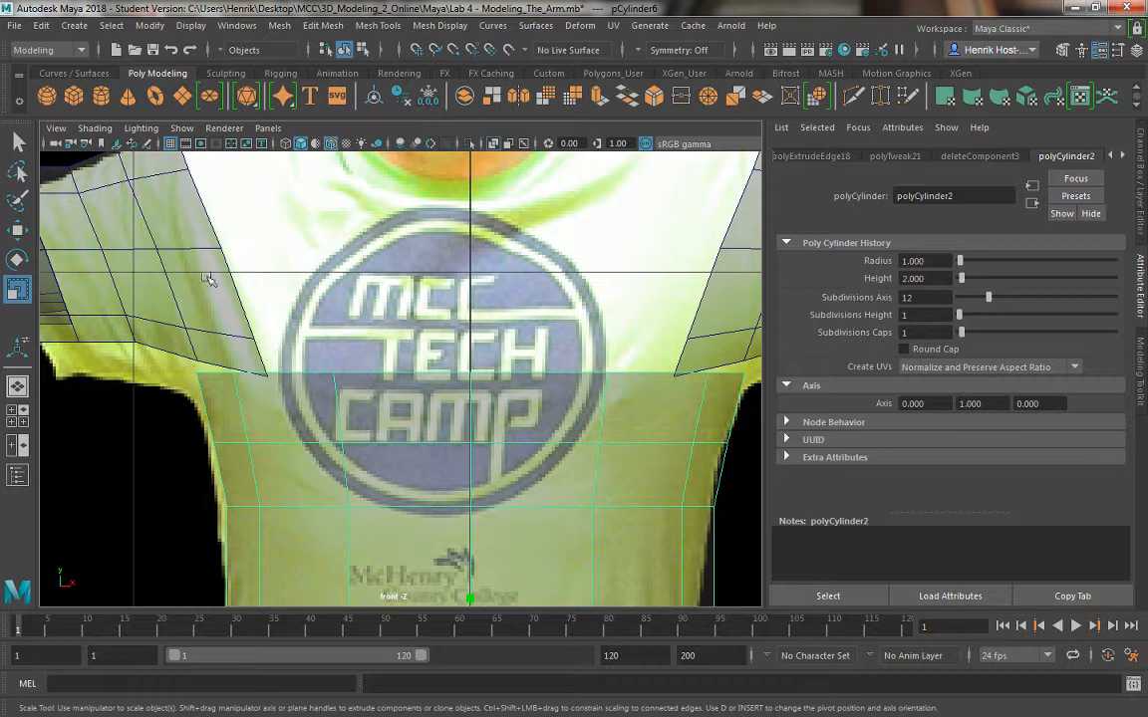
middle_click_drag(335, 399, 336, 402, "alt")
right_click_drag(354, 254, 359, 200)
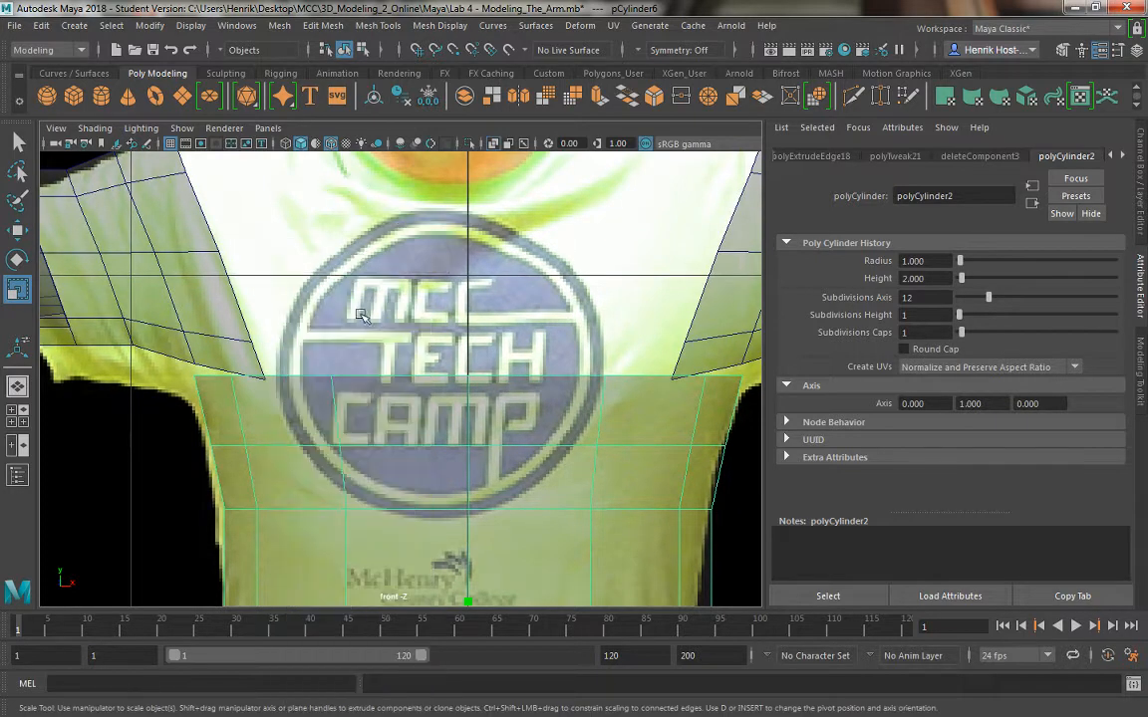
left_click(368, 383)
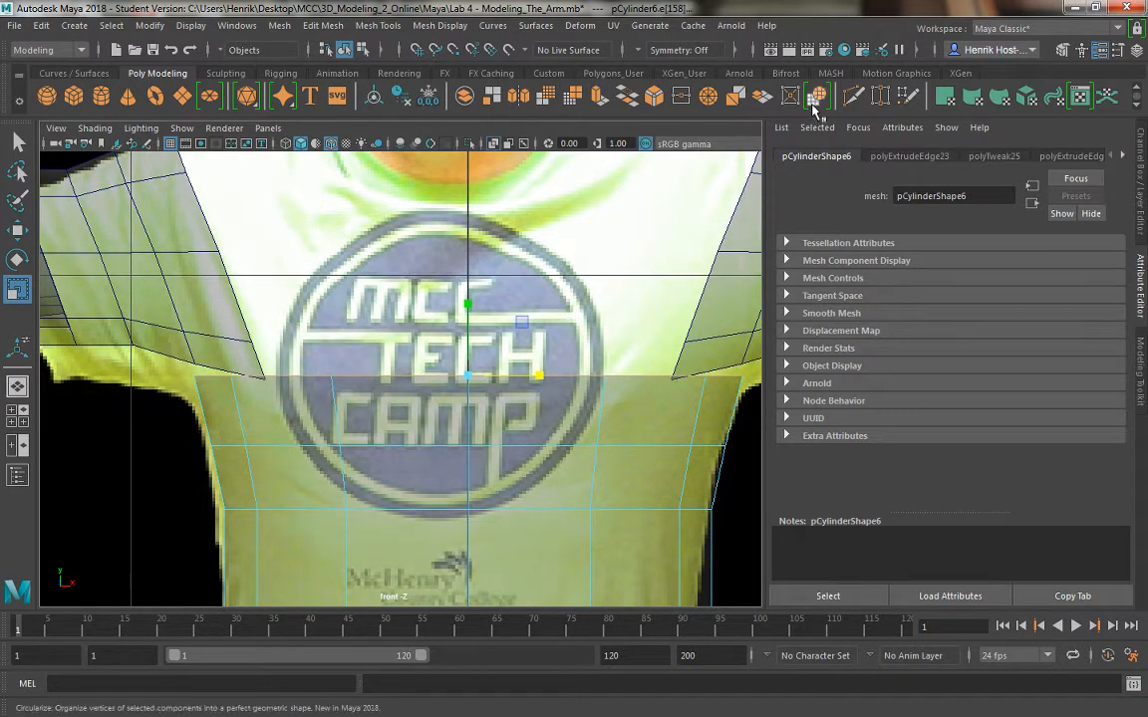
left_click(598, 96)
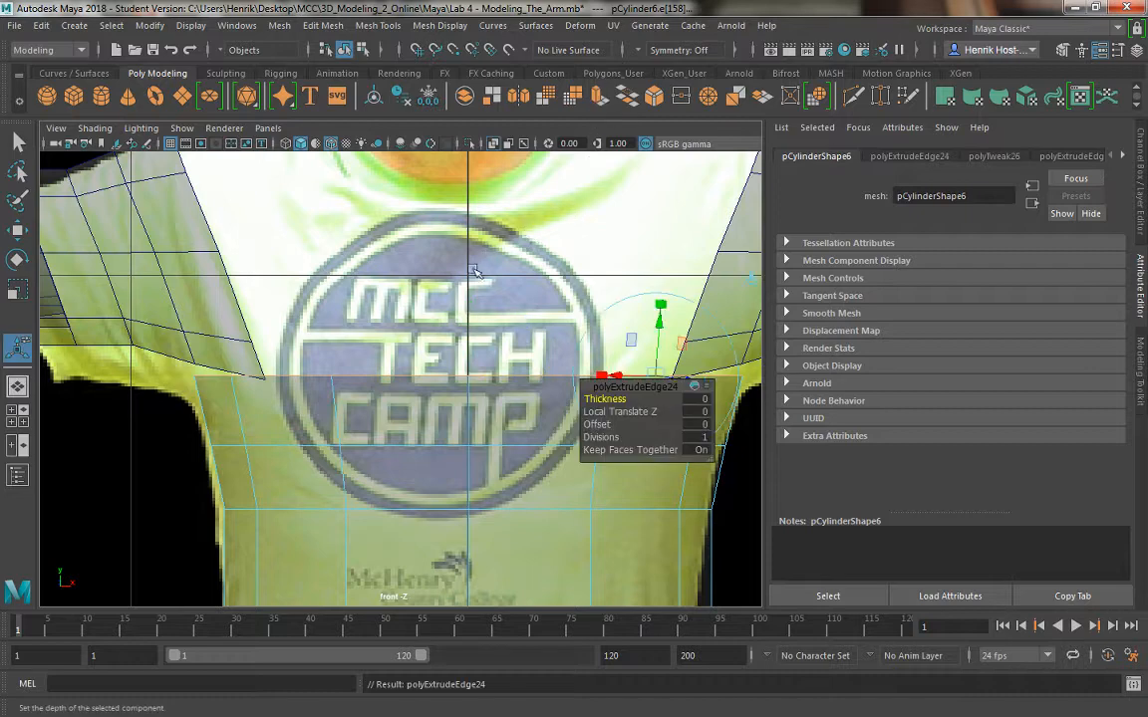
key("w")
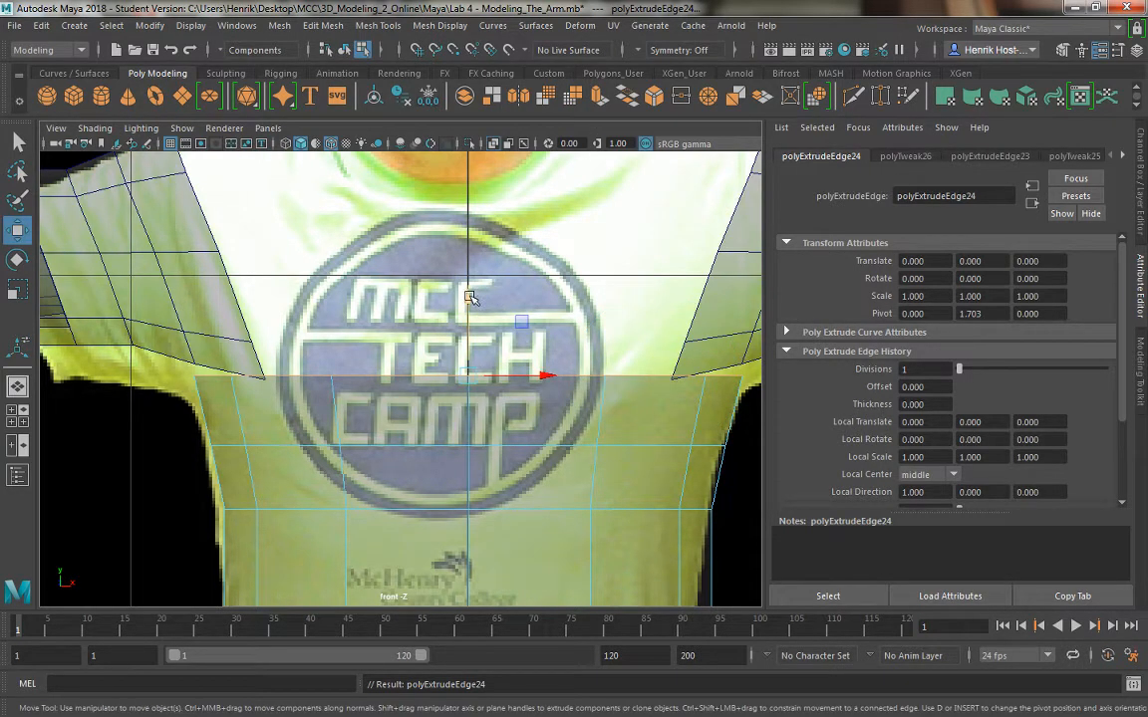
left_click_drag(467, 297, 452, 252)
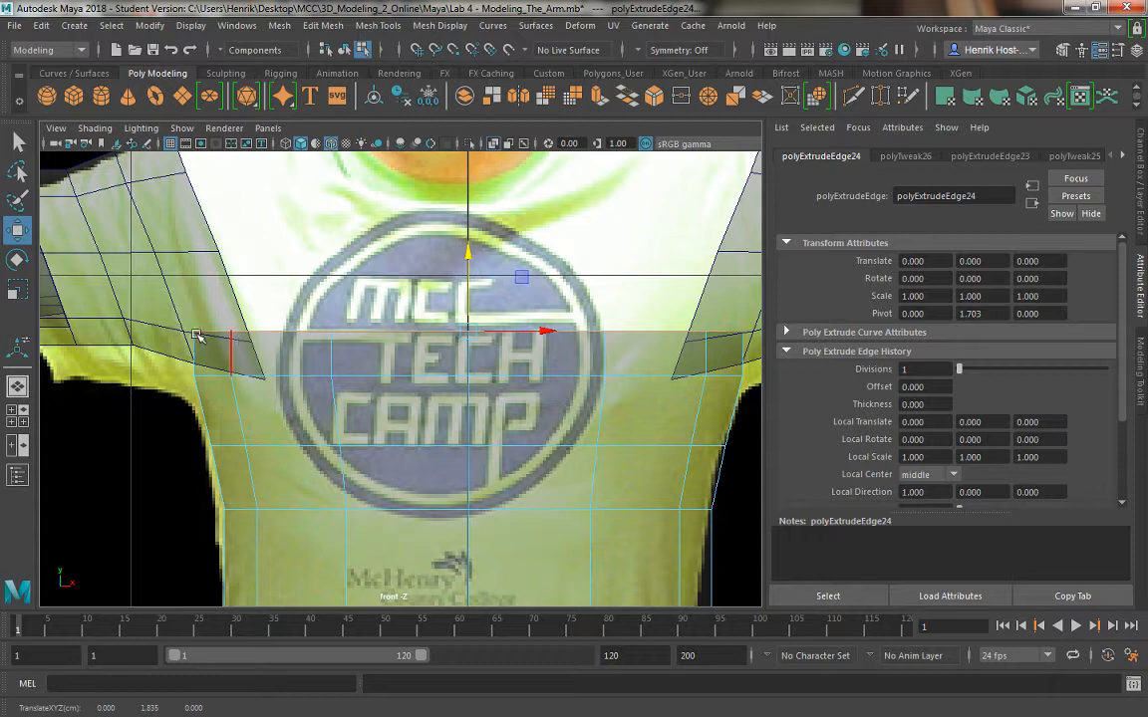
key("r")
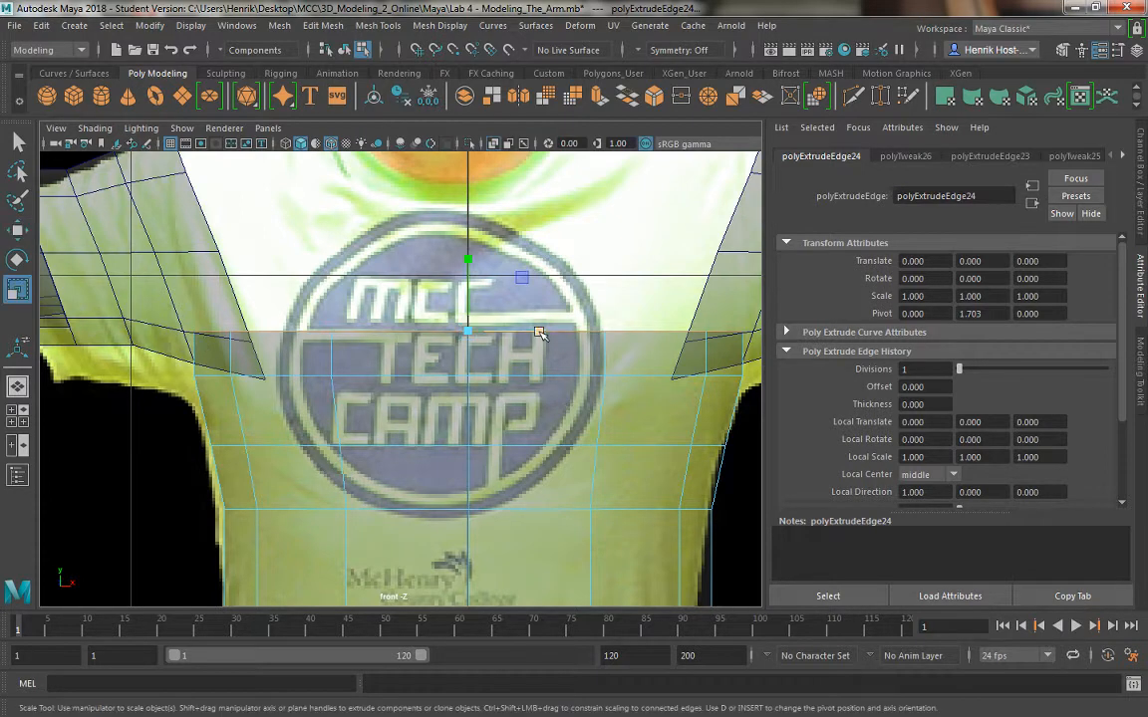
left_click_drag(539, 332, 541, 332)
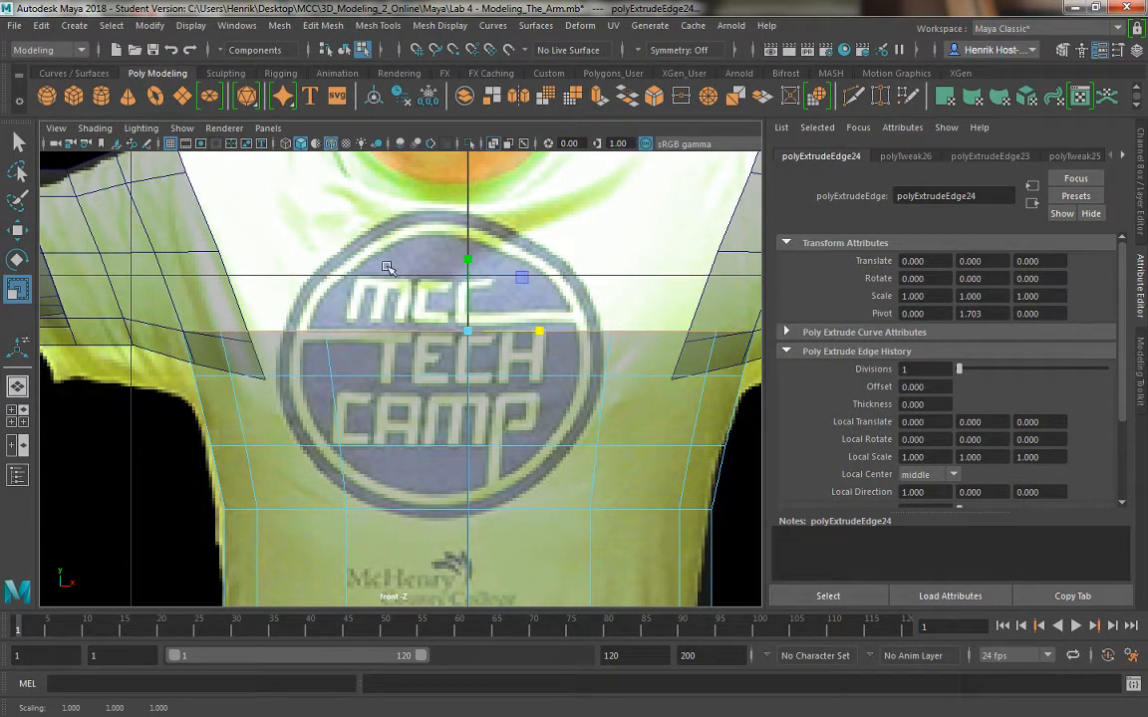
Step: Extrude the top edge loop up to about 2.076 in Y and widen it in X along the sleeve openings
middle_click_drag(386, 267, 339, 271, "alt")
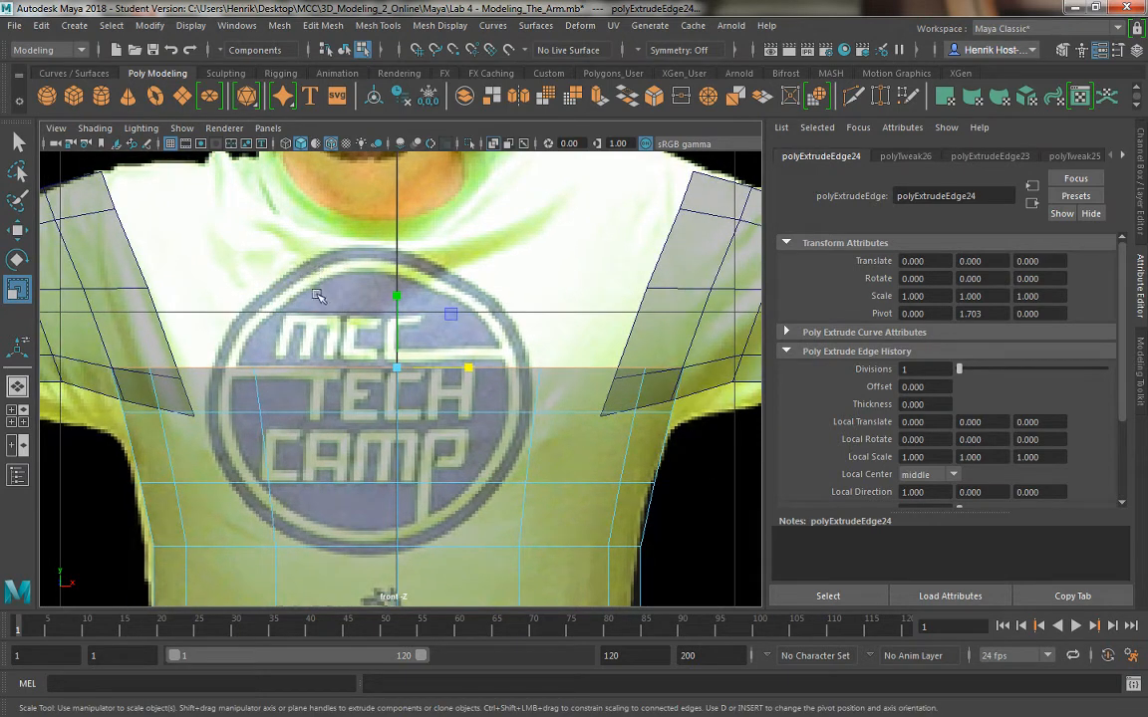
key("ctrl+e")
key("w")
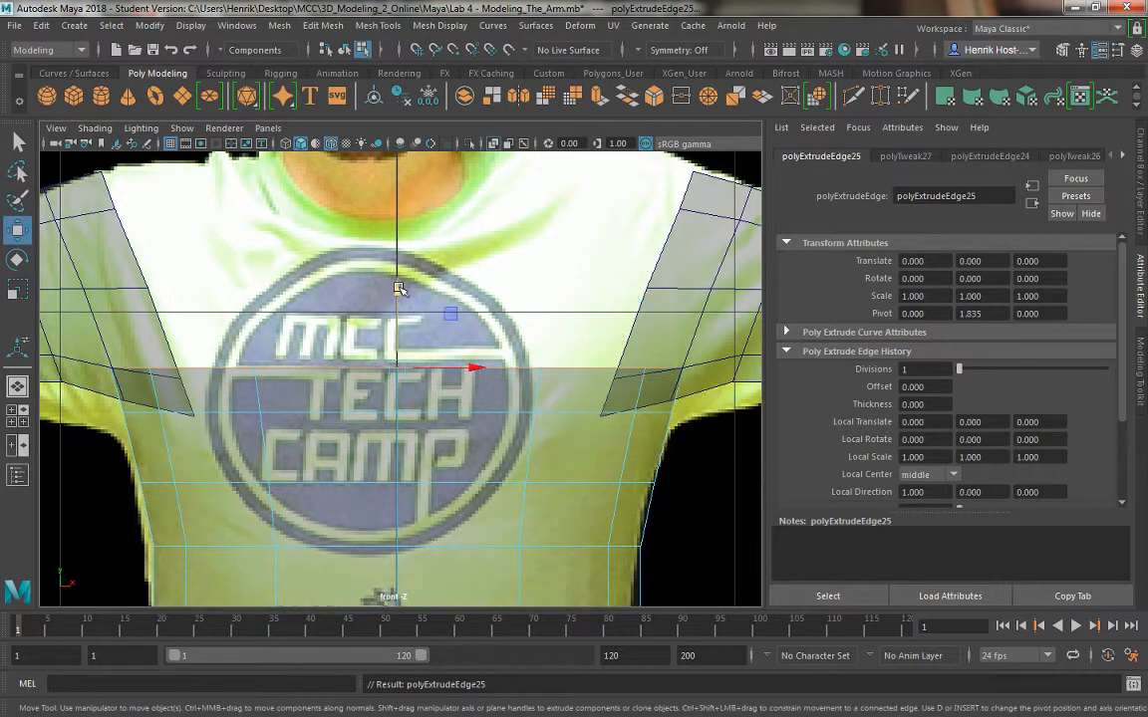
left_click_drag(402, 282, 402, 206)
key("r")
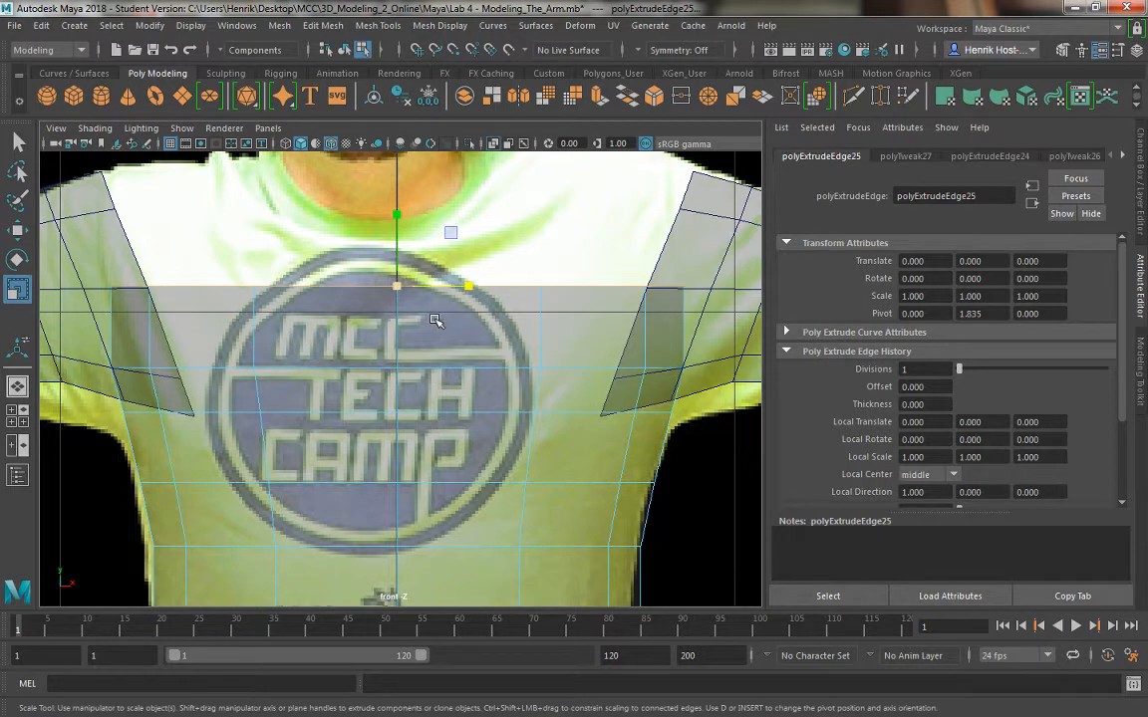
left_click_drag(465, 281, 474, 282)
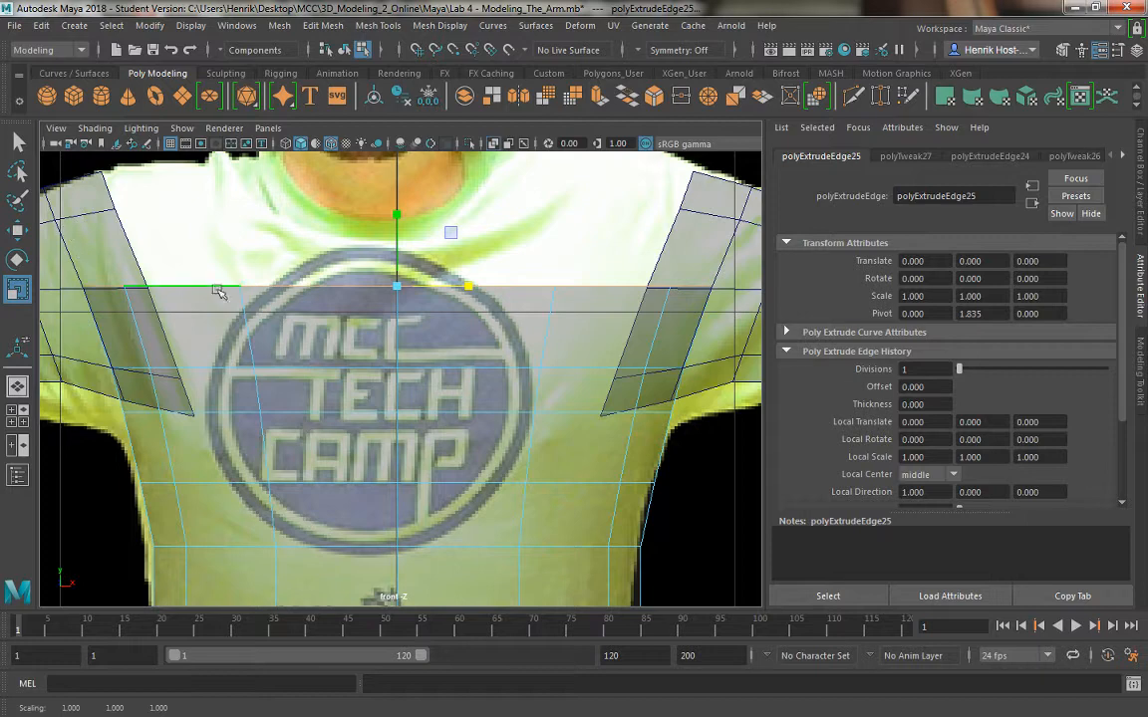
Step: Extrude the top edge loop up to about 2.275 in Y, near the collar, and widen it in X toward the shoulders
middle_click_drag(257, 287, 276, 381, "alt")
key("ctrl+e")
key("w")
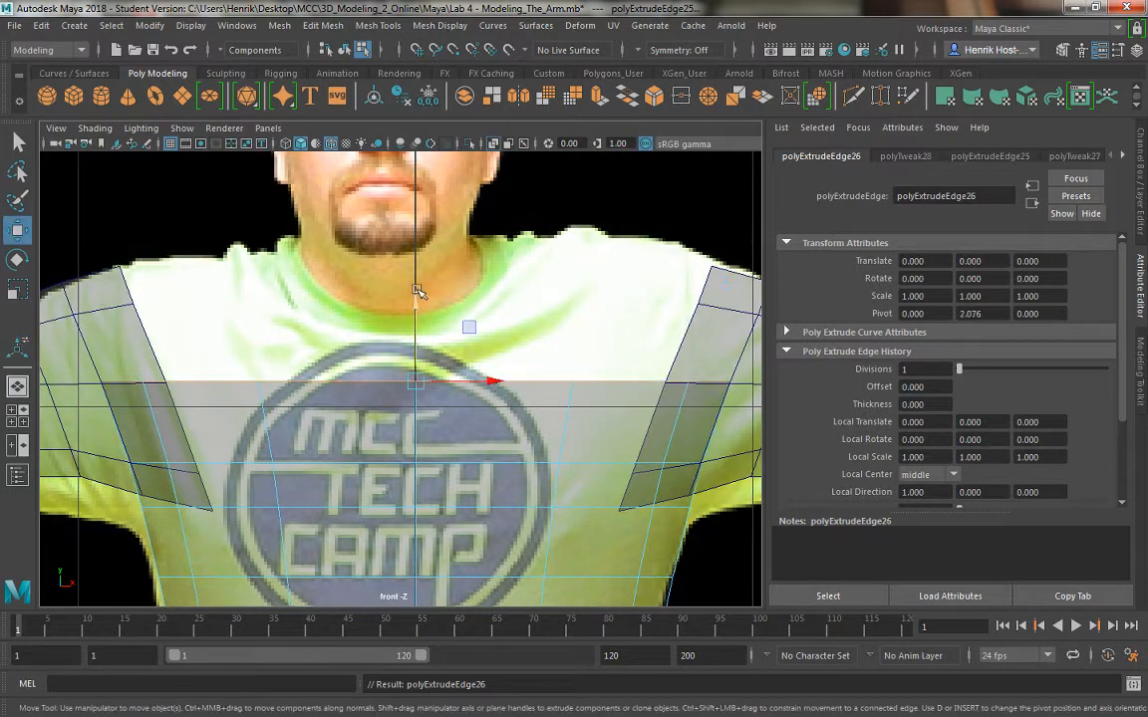
left_click_drag(419, 291, 405, 229)
key("r")
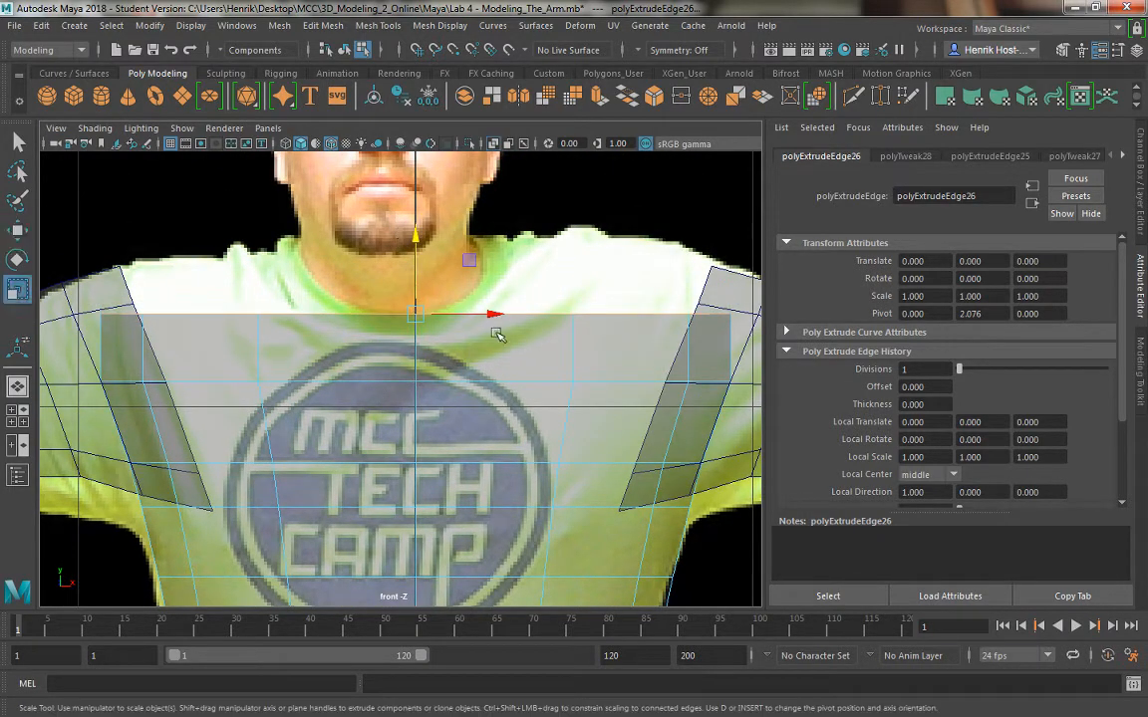
left_click_drag(487, 314, 496, 315)
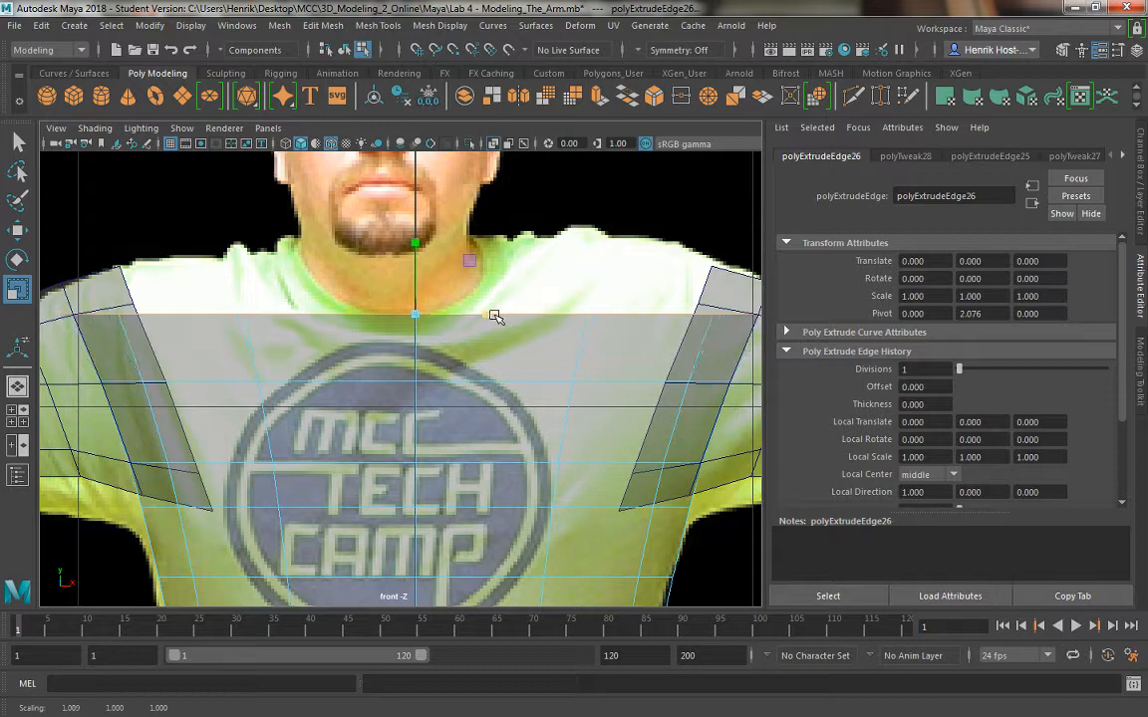
Step: Extrude the top edge loop up to the tops of the sleeves, narrow it slightly in X, and return to object selection
key("ctrl+e")
key("w")
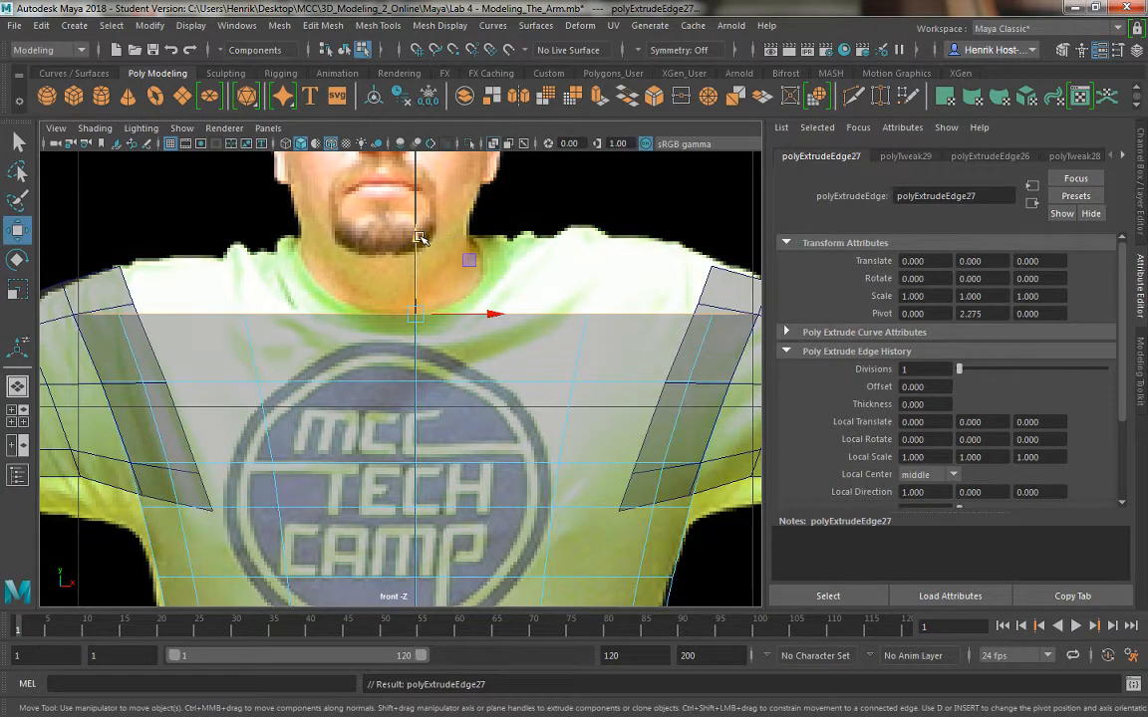
left_click_drag(419, 237, 410, 190)
key("r")
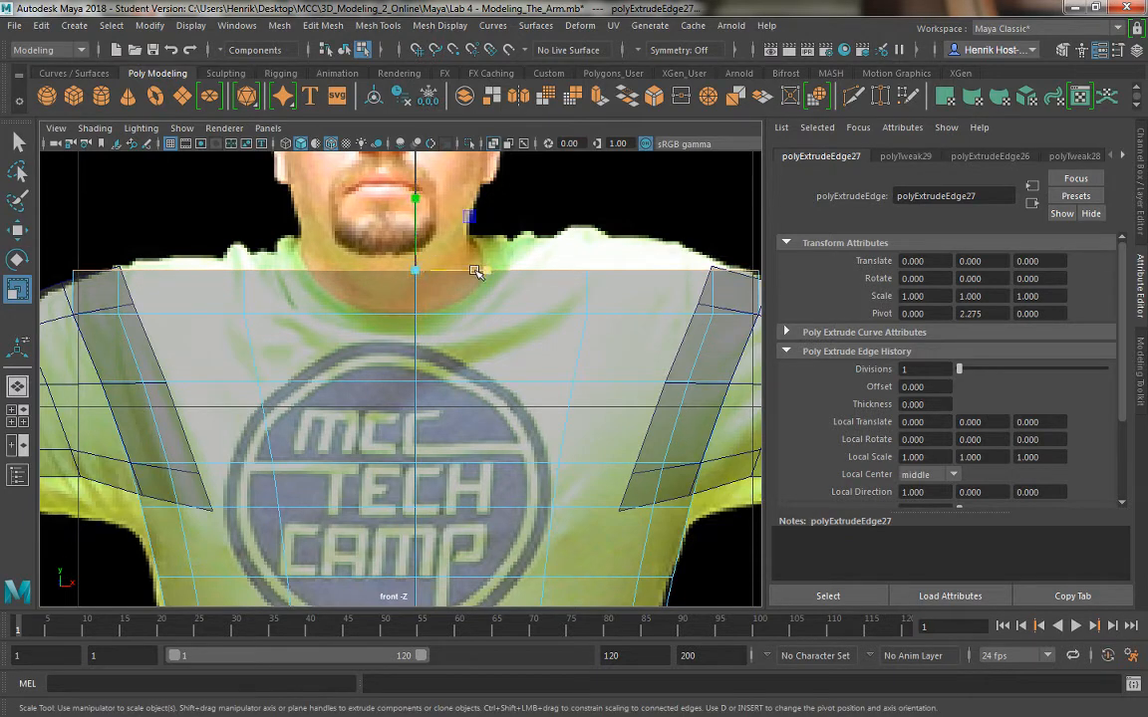
left_click_drag(481, 274, 487, 271)
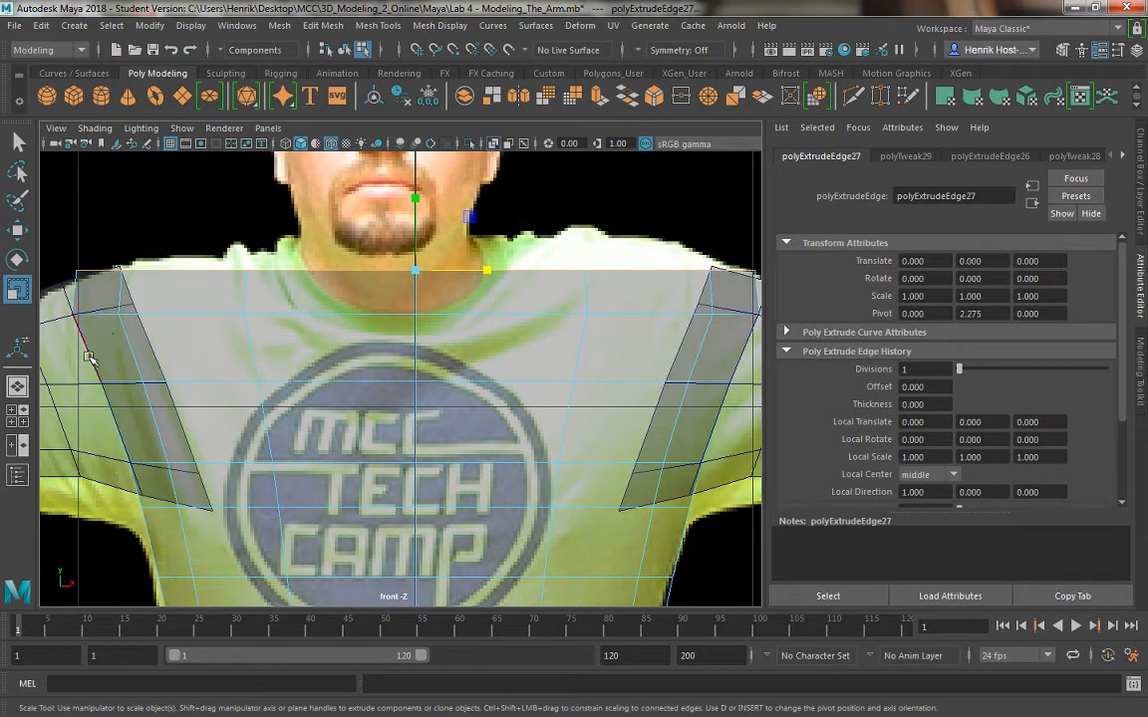
right_click_drag(315, 239, 388, 209)
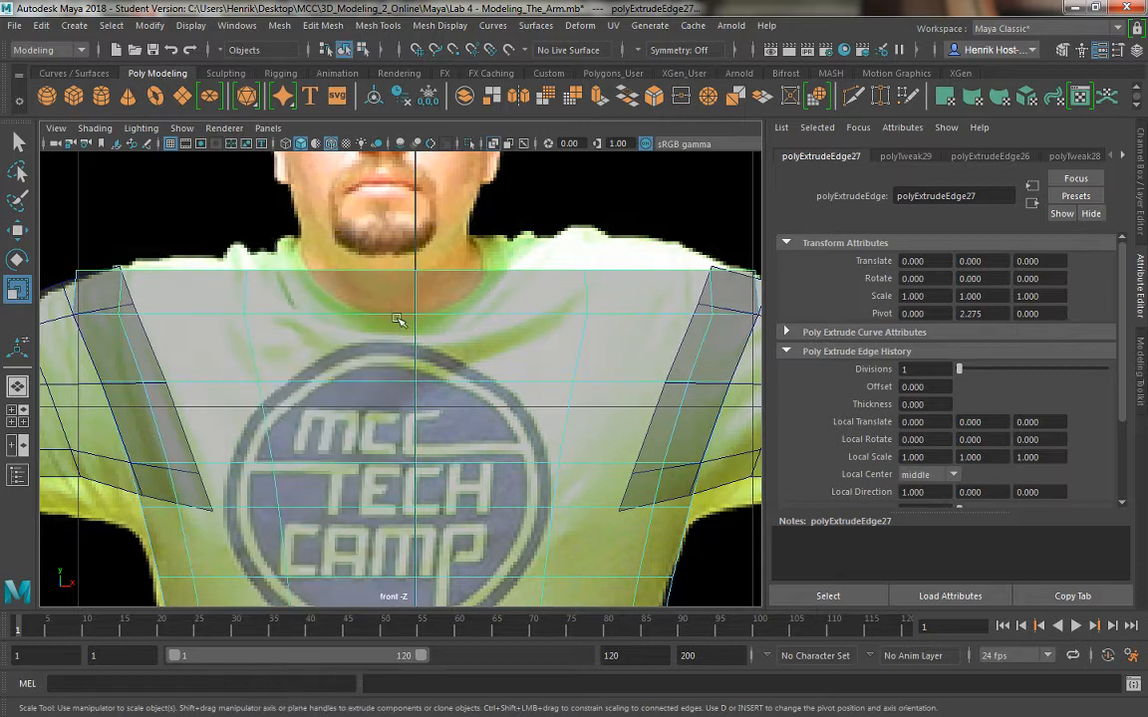
Step: In the side view, narrow the torso's bottom edge loop in Z and shift it back to fit the shirt above the hem
key("space")
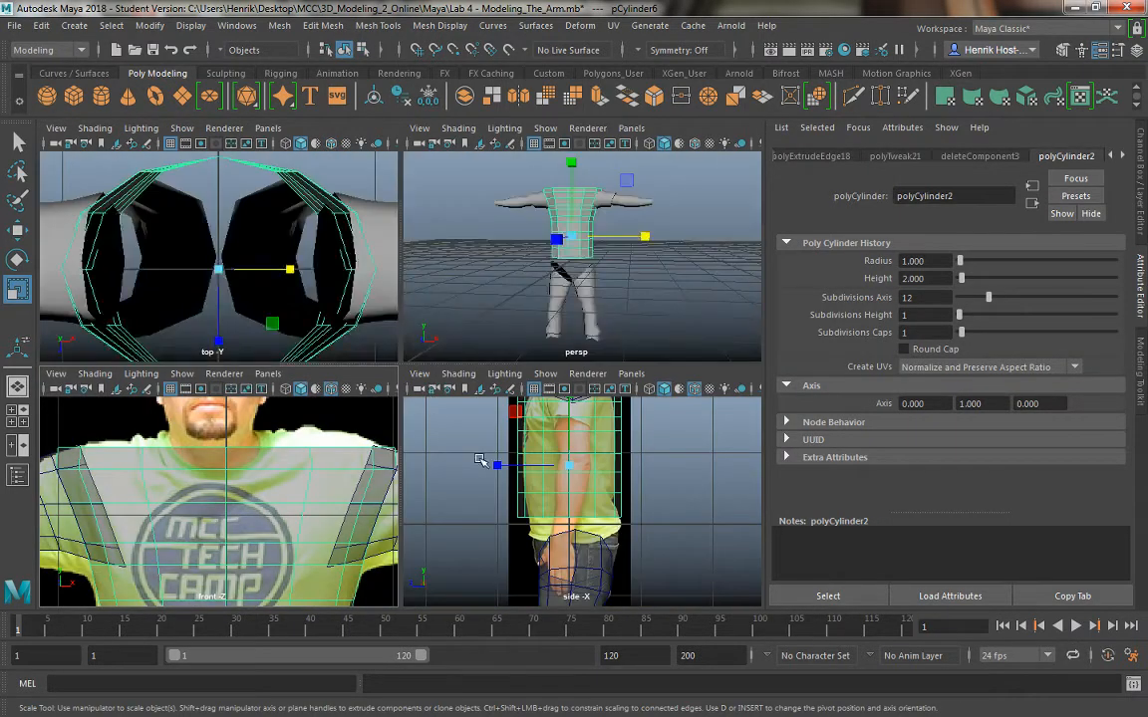
key("space")
scroll(409, 391, "up", 2)
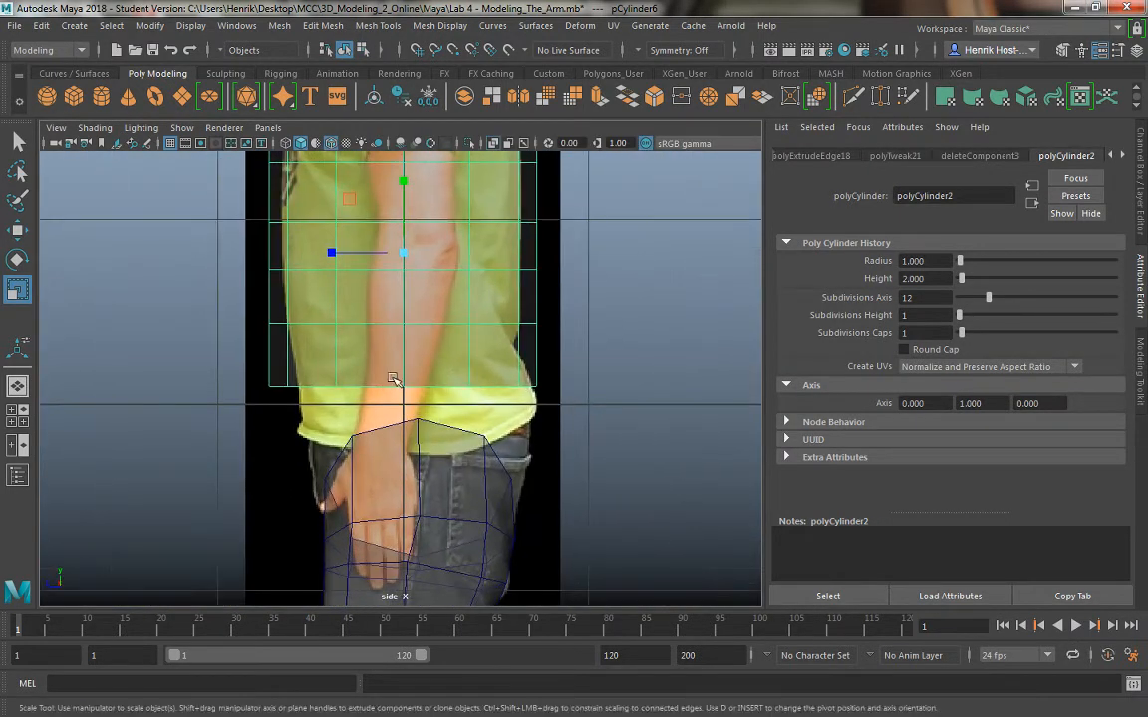
scroll(368, 319, "up", 2)
right_click_drag(359, 299, 274, 199)
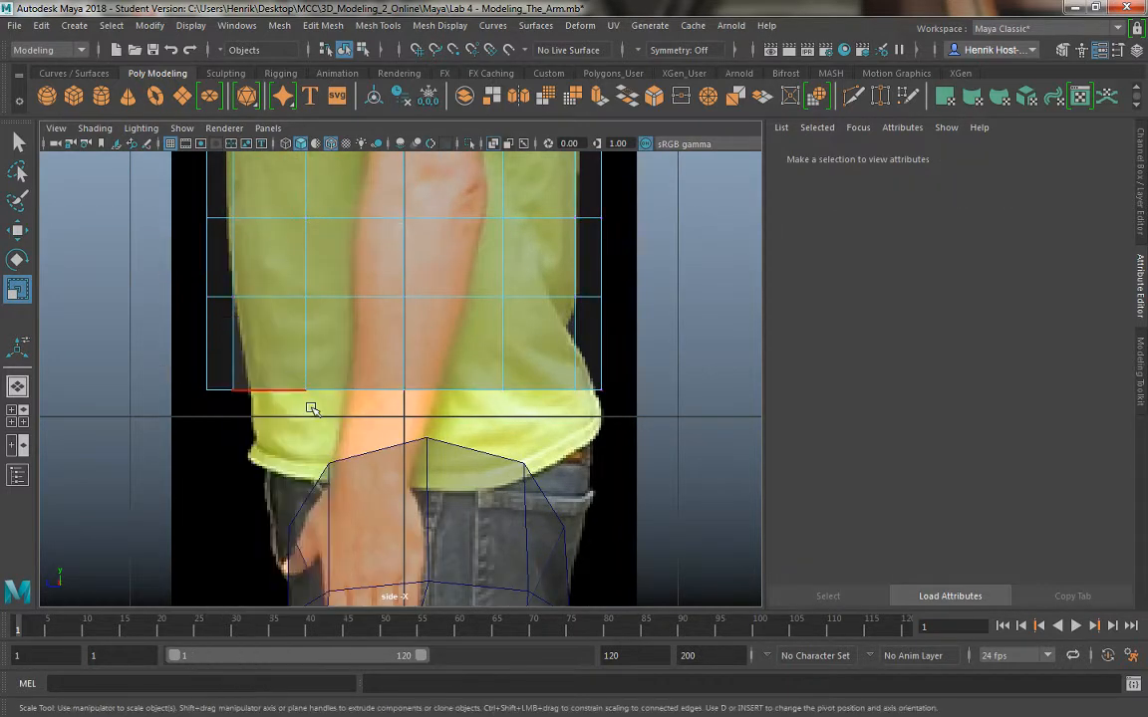
double_click(324, 390)
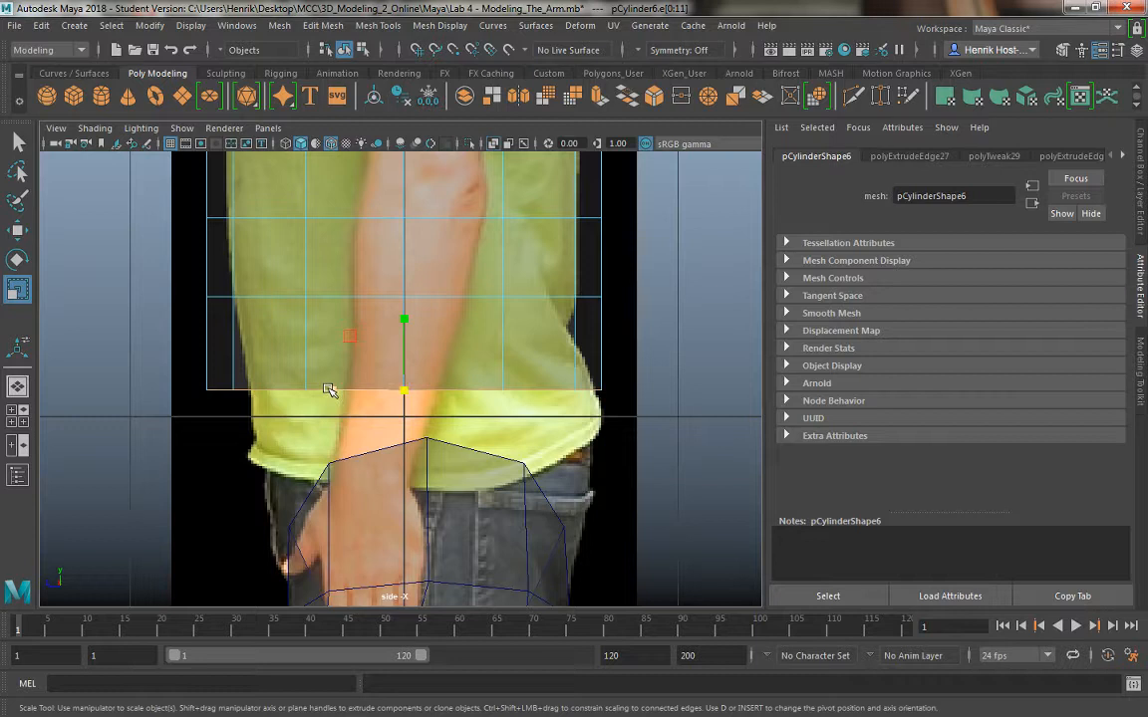
middle_click_drag(329, 391, 345, 390)
key("w")
key("r")
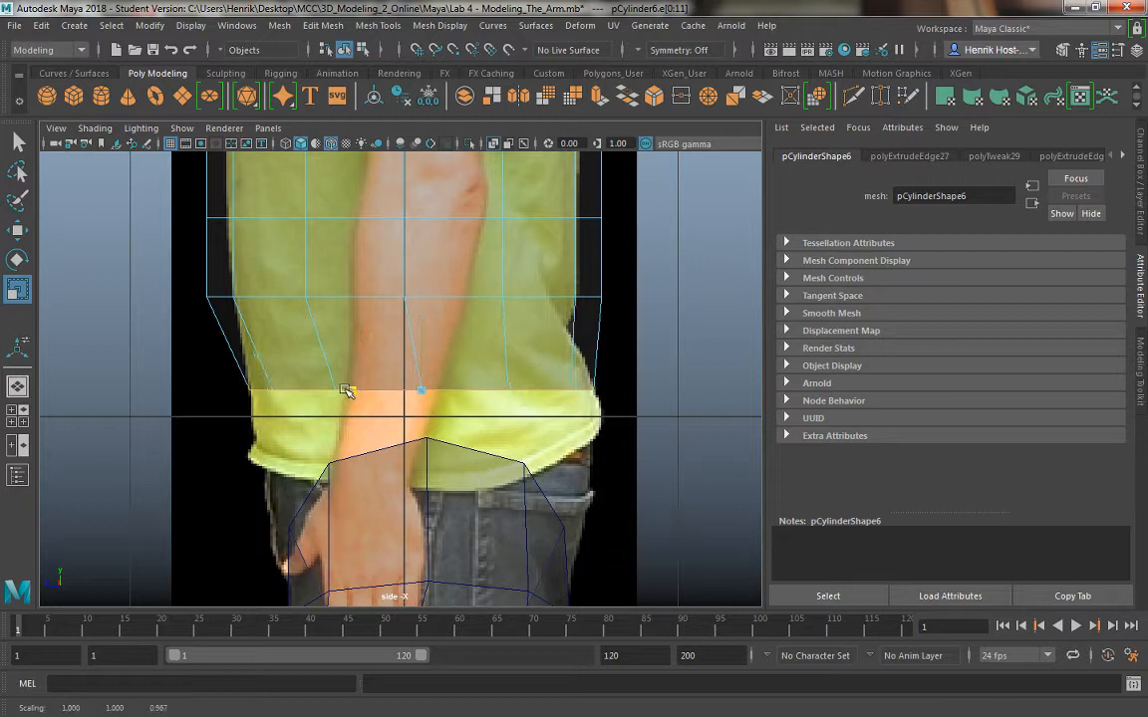
Step: Narrow the second edge loop from the bottom in Z and lower it to about 0.32 in Y, at the curve of the lower back
double_click(274, 299)
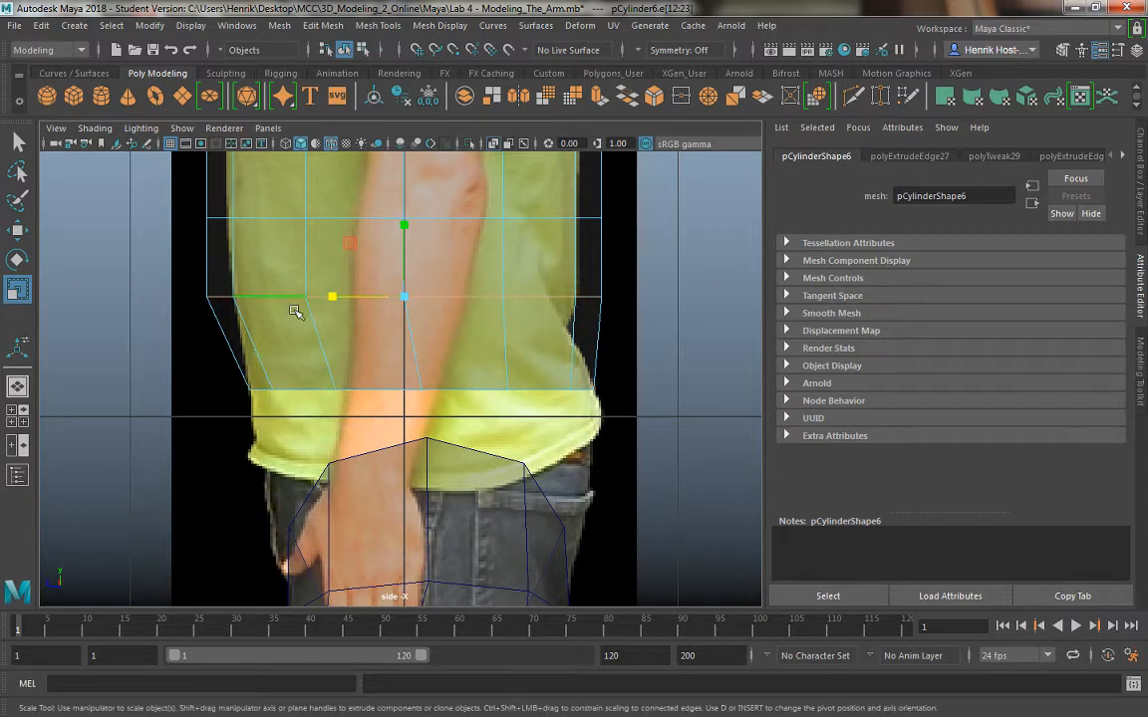
key("ctrl+e")
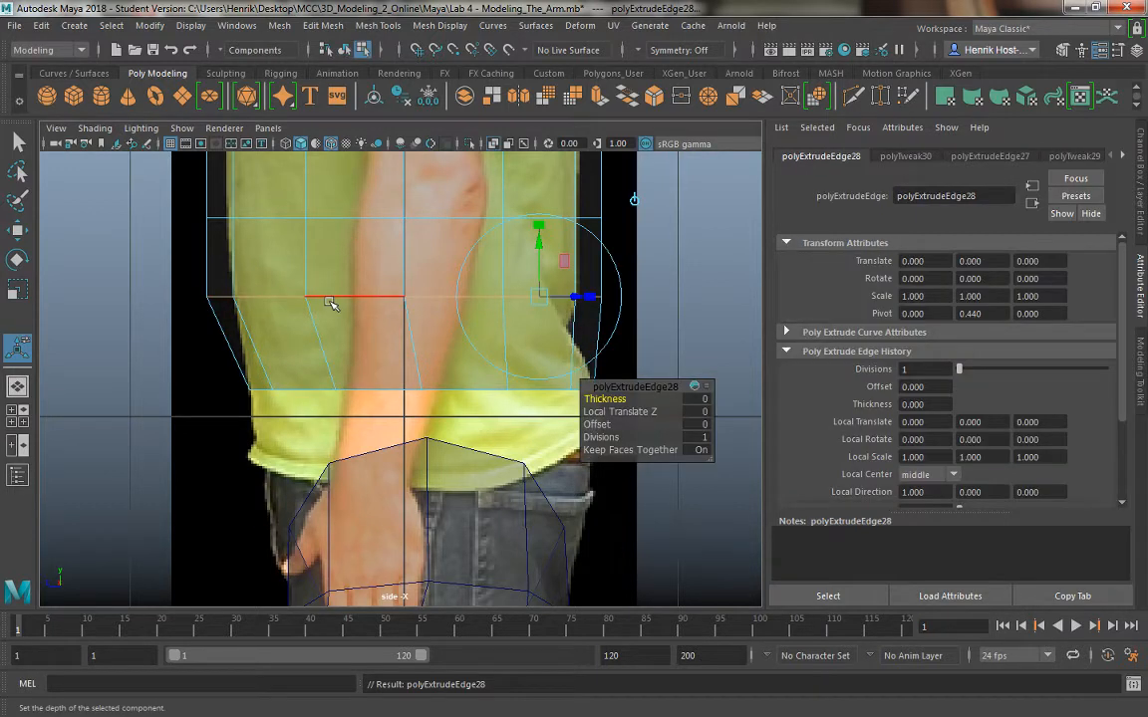
key("F8")
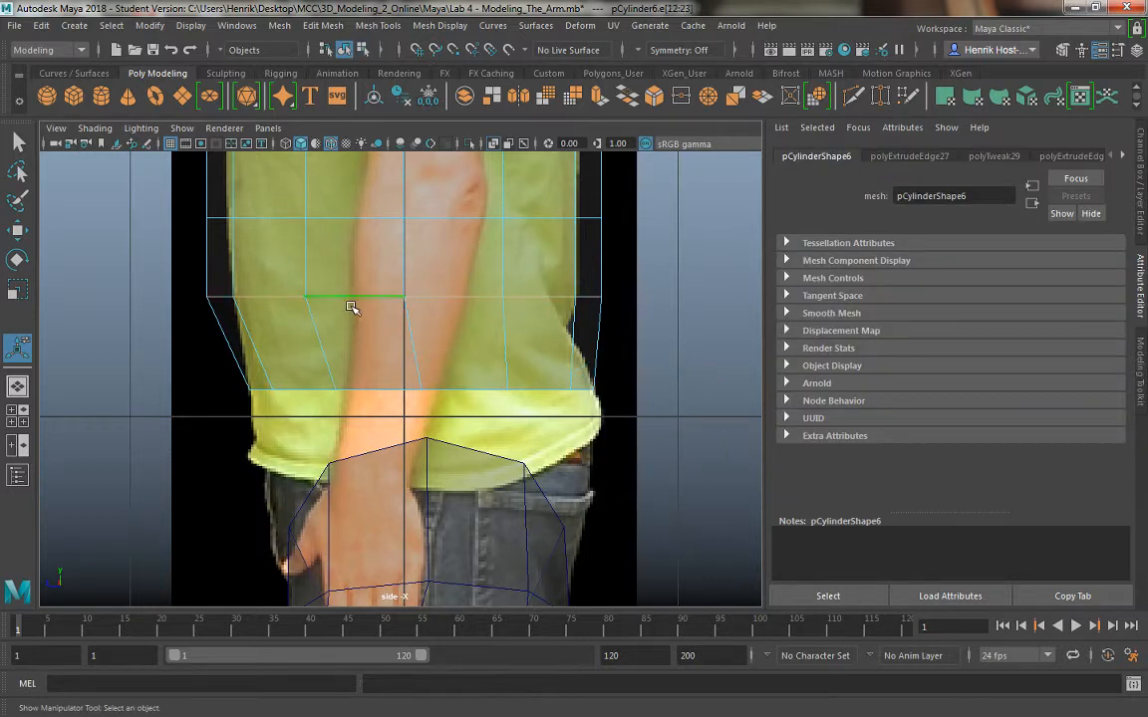
key("r")
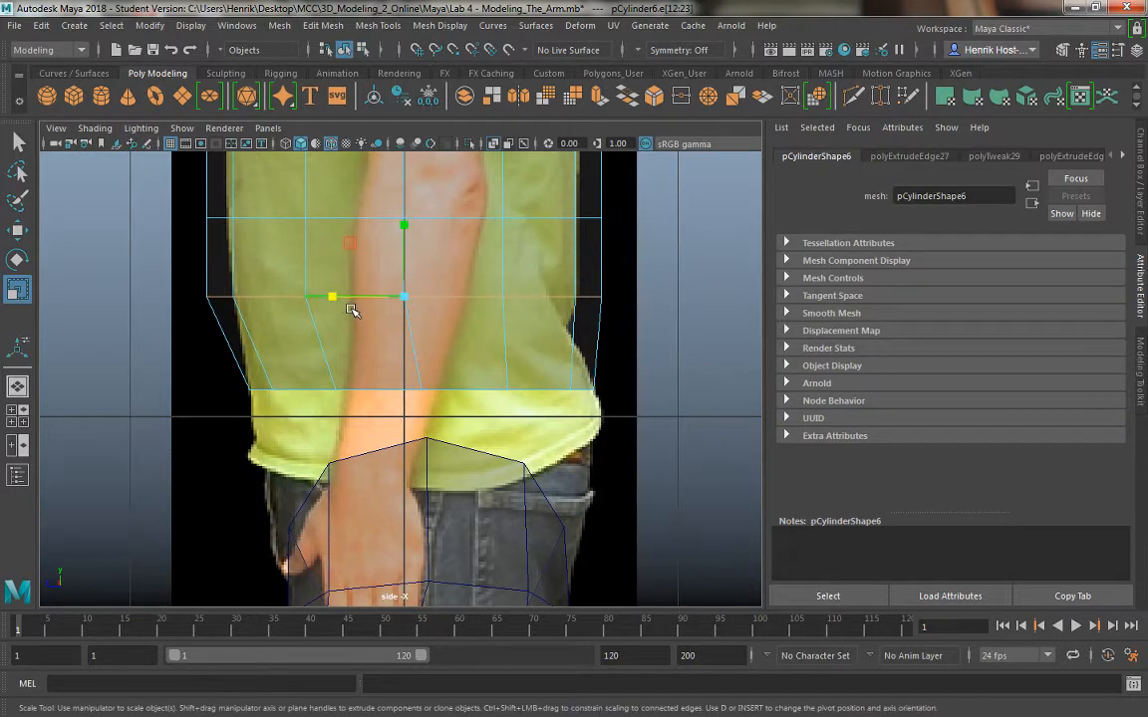
left_click_drag(332, 298, 342, 301)
key("w")
left_click_drag(403, 220, 398, 252)
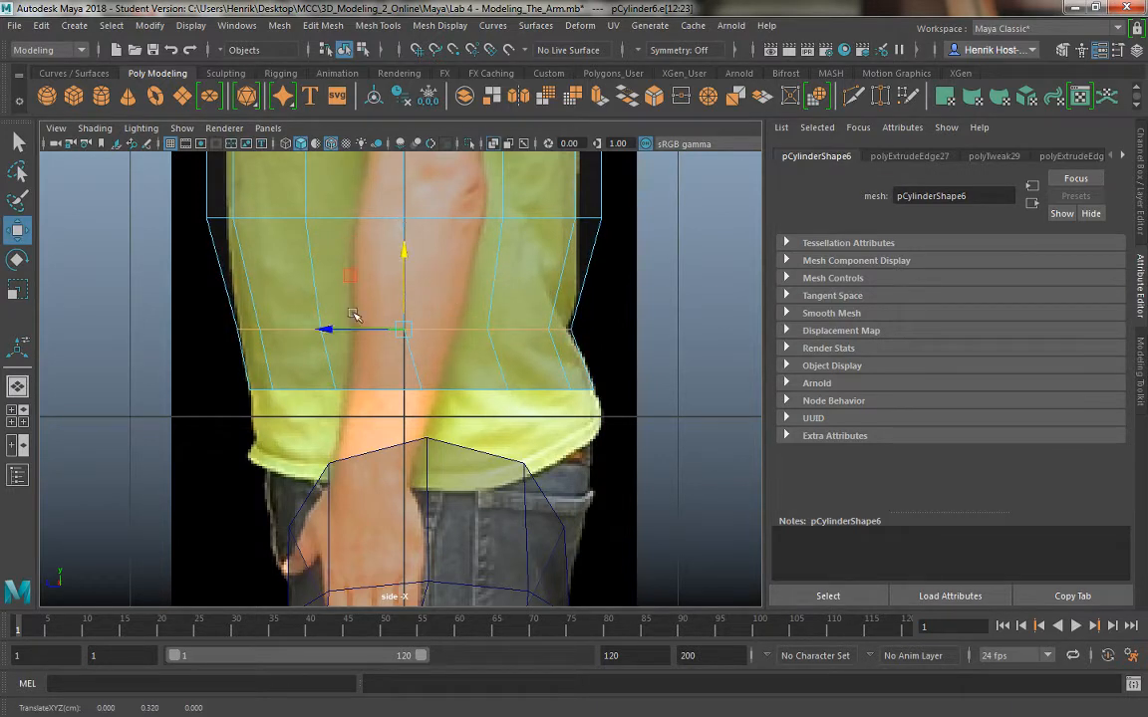
Step: Narrow the third edge loop from the bottom in Z and lower it toward the second loop, fitting the shirt's side outline
key("r")
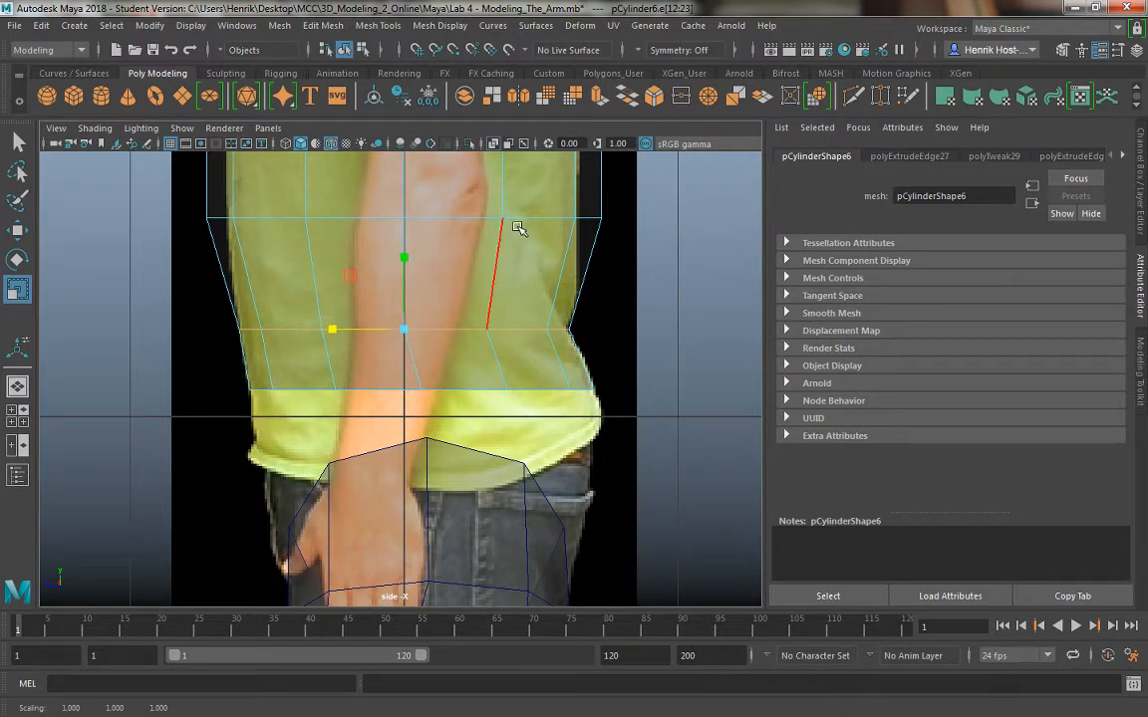
double_click(464, 213)
left_click_drag(333, 218, 341, 218)
key("w")
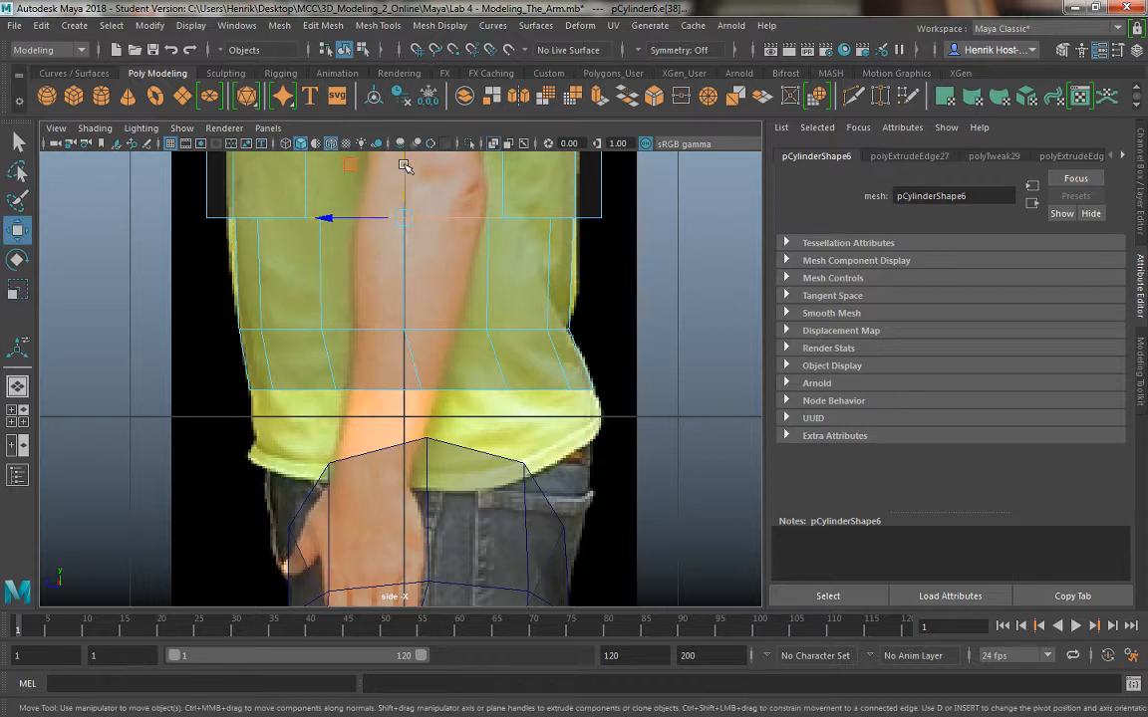
left_click_drag(404, 165, 403, 221)
key("r")
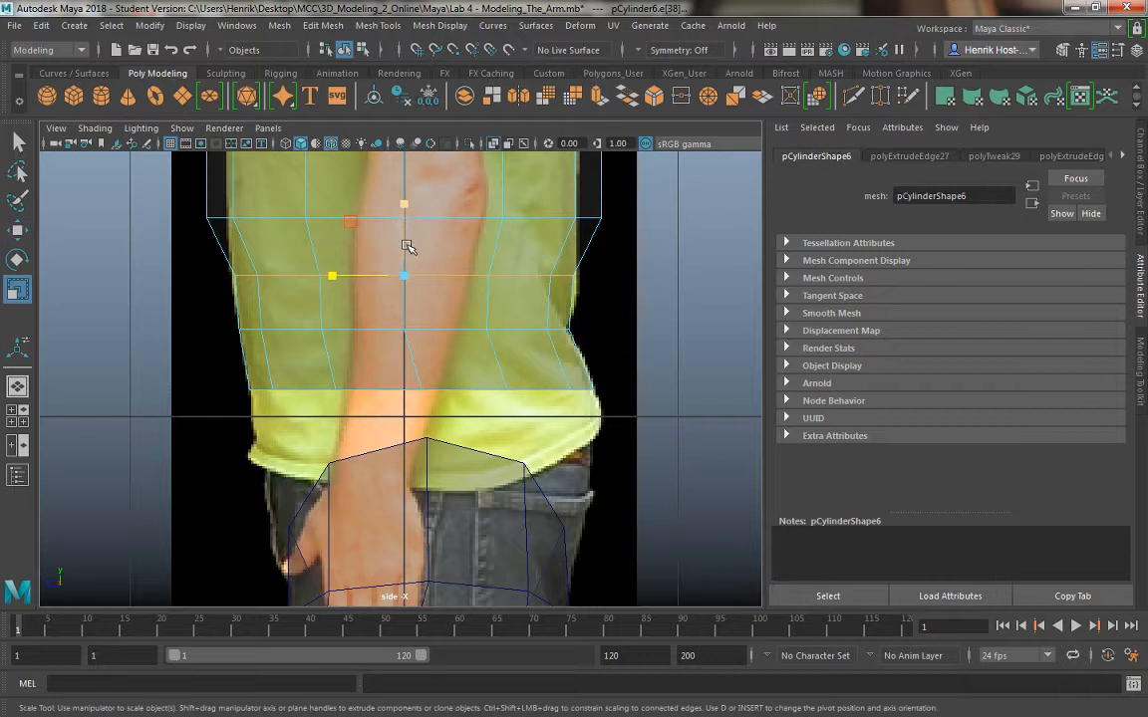
left_click_drag(327, 280, 329, 275)
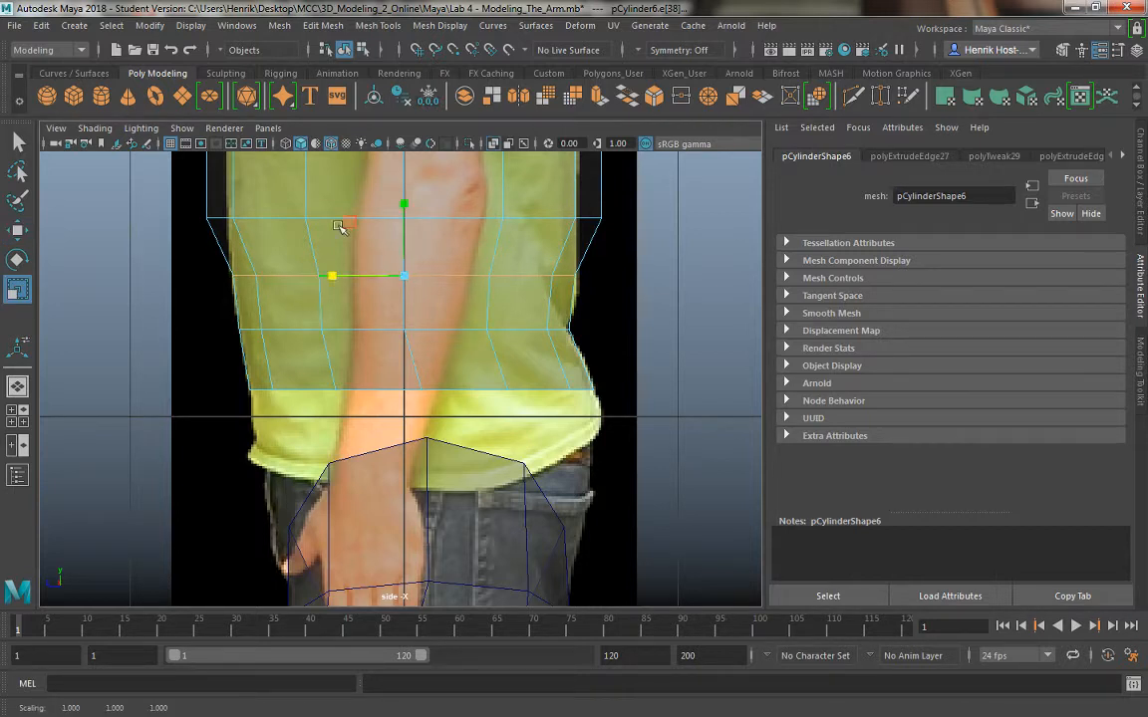
Step: Narrow the fourth and fifth edge loops from the bottom in Z to match the shirt's front and back outline
double_click(282, 220)
middle_click_drag(387, 341, 400, 477, "alt")
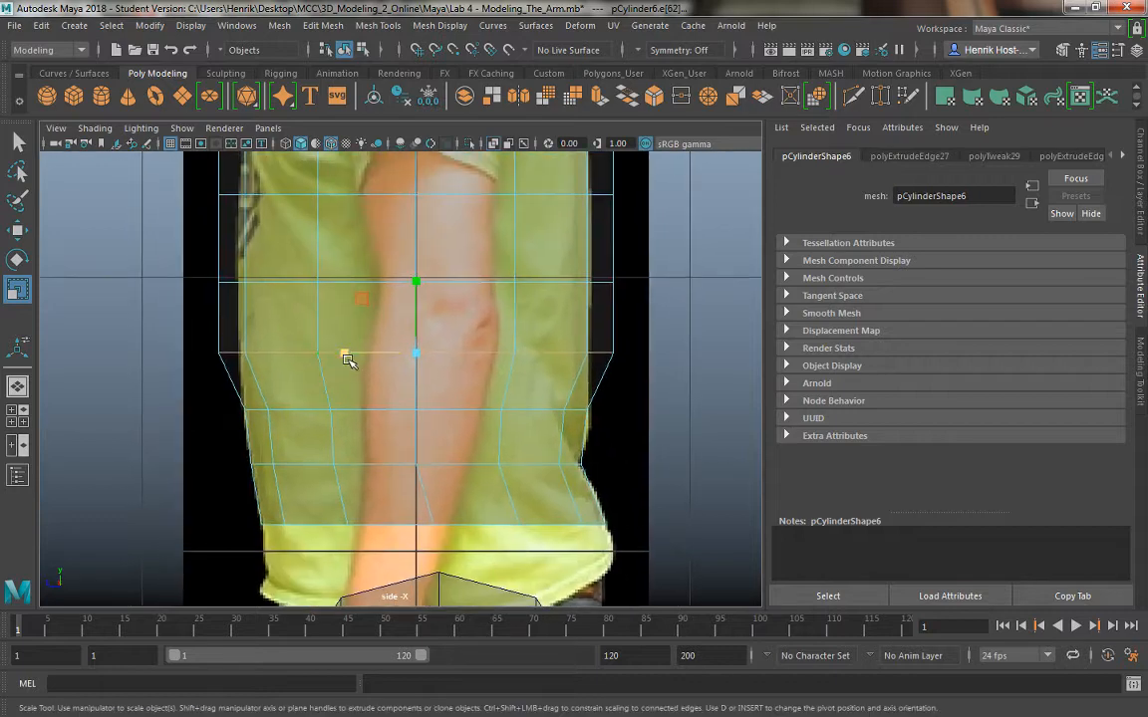
left_click_drag(344, 357, 353, 358)
middle_click_drag(360, 379, 367, 463, "alt")
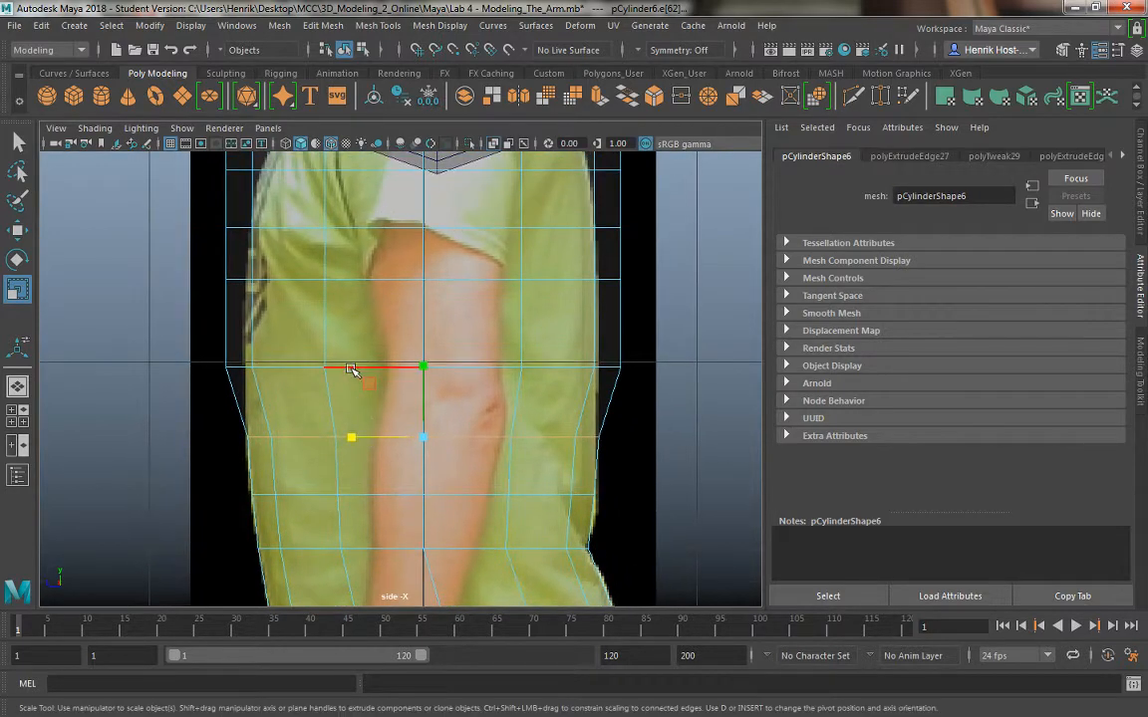
double_click(355, 368)
left_click_drag(355, 368, 361, 371)
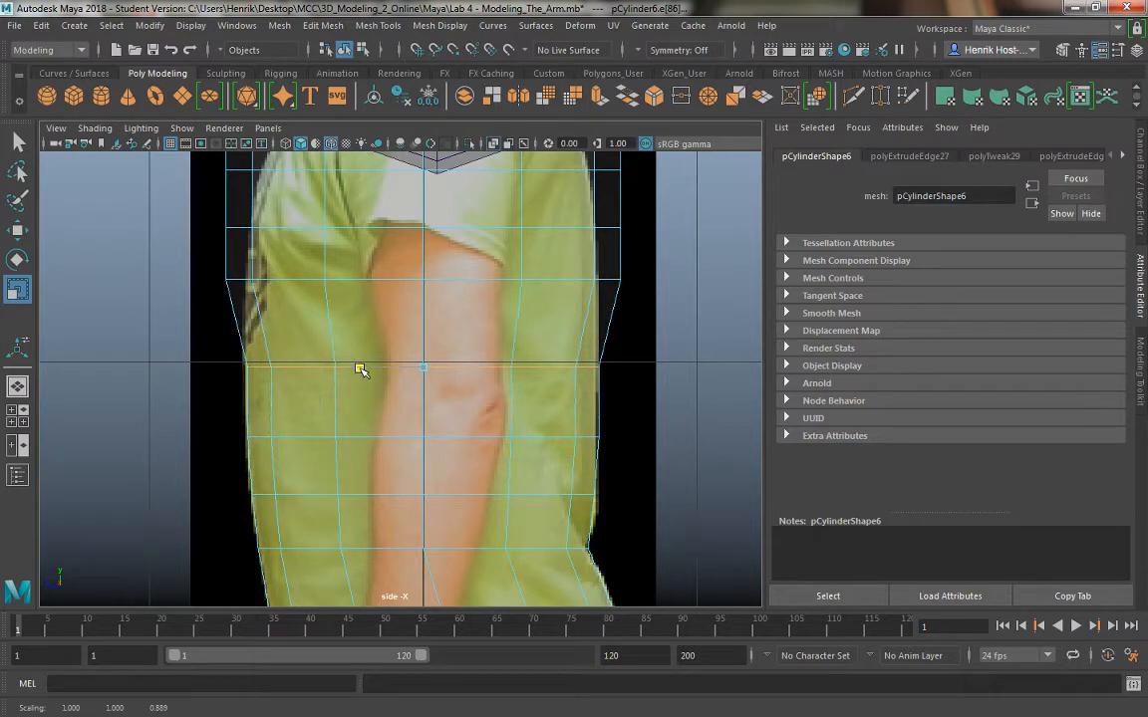
Step: Narrow the sixth and seventh edge loops from the bottom in Z, and nudge the sixth to about 0.009 in Z
double_click(303, 281)
left_click_drag(339, 284, 360, 283)
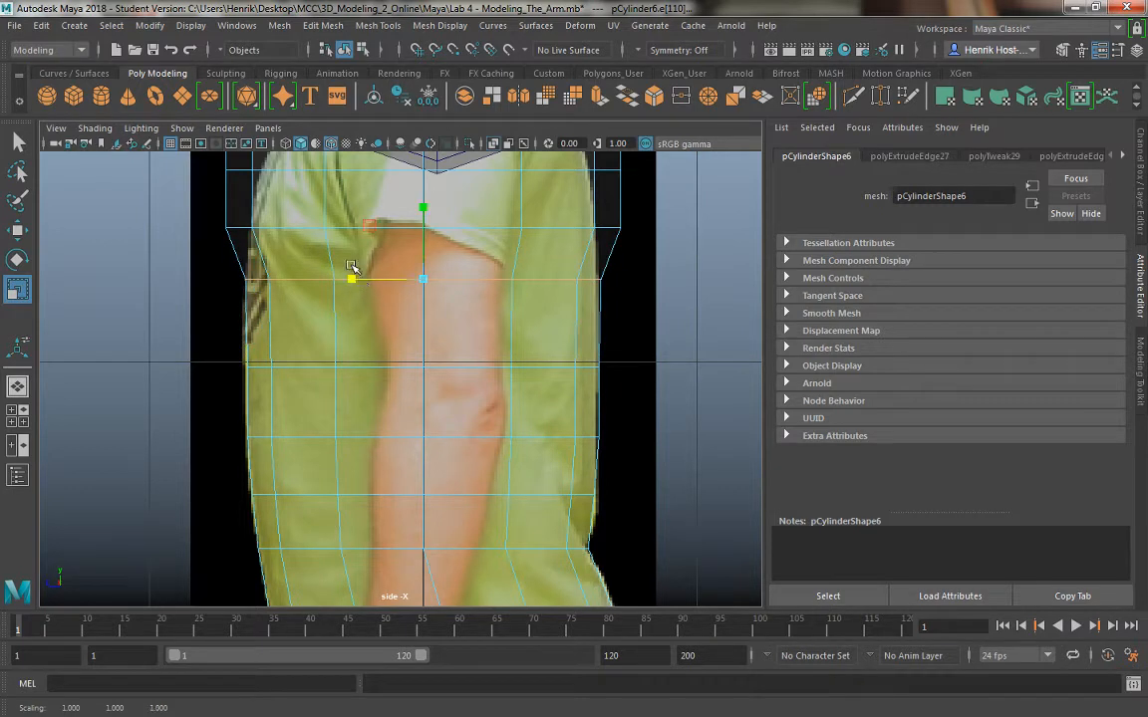
double_click(304, 227)
left_click_drag(354, 227, 363, 231)
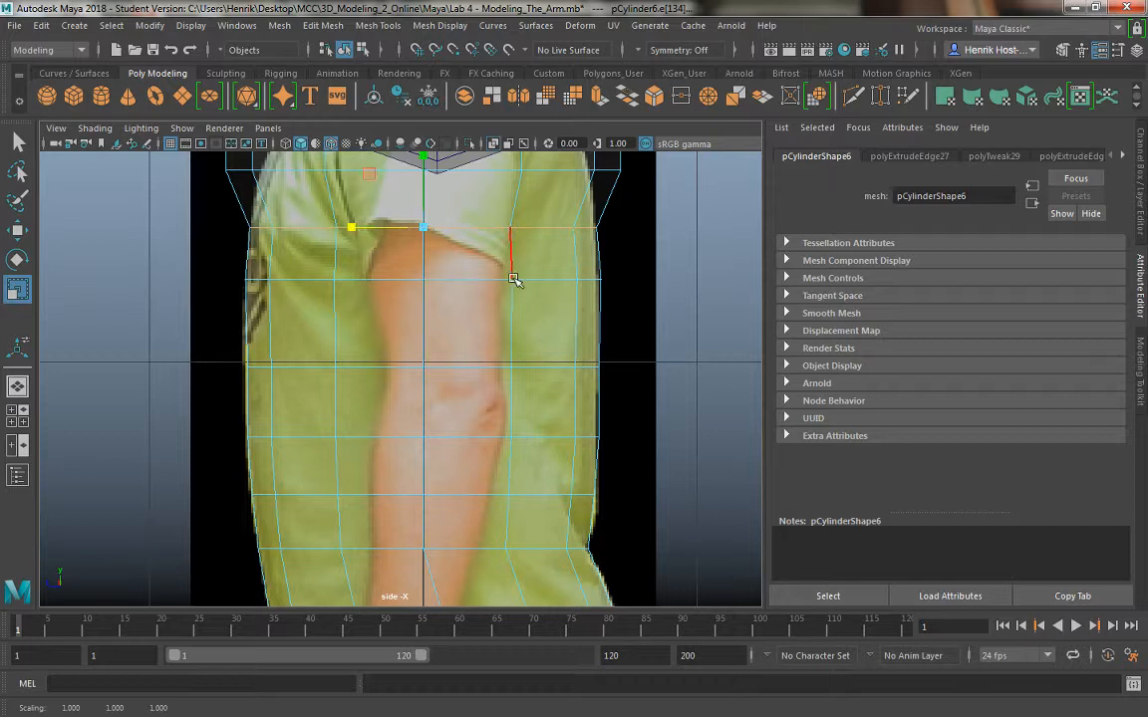
double_click(528, 280)
left_click_drag(351, 277, 354, 283)
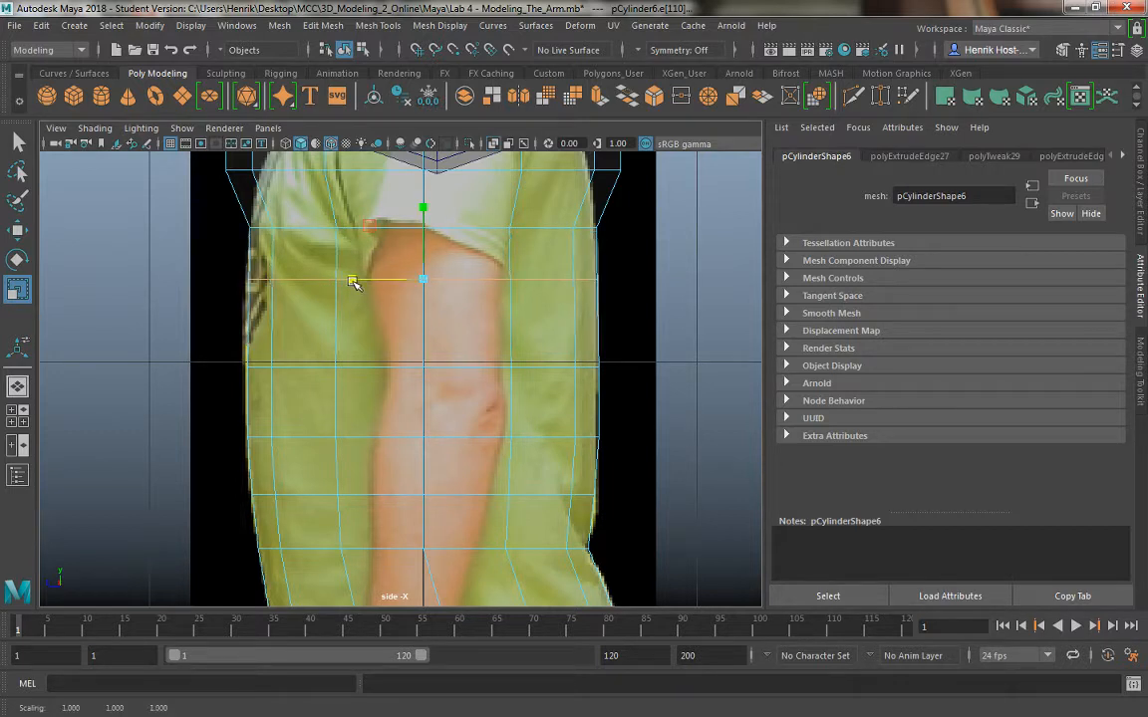
key("w")
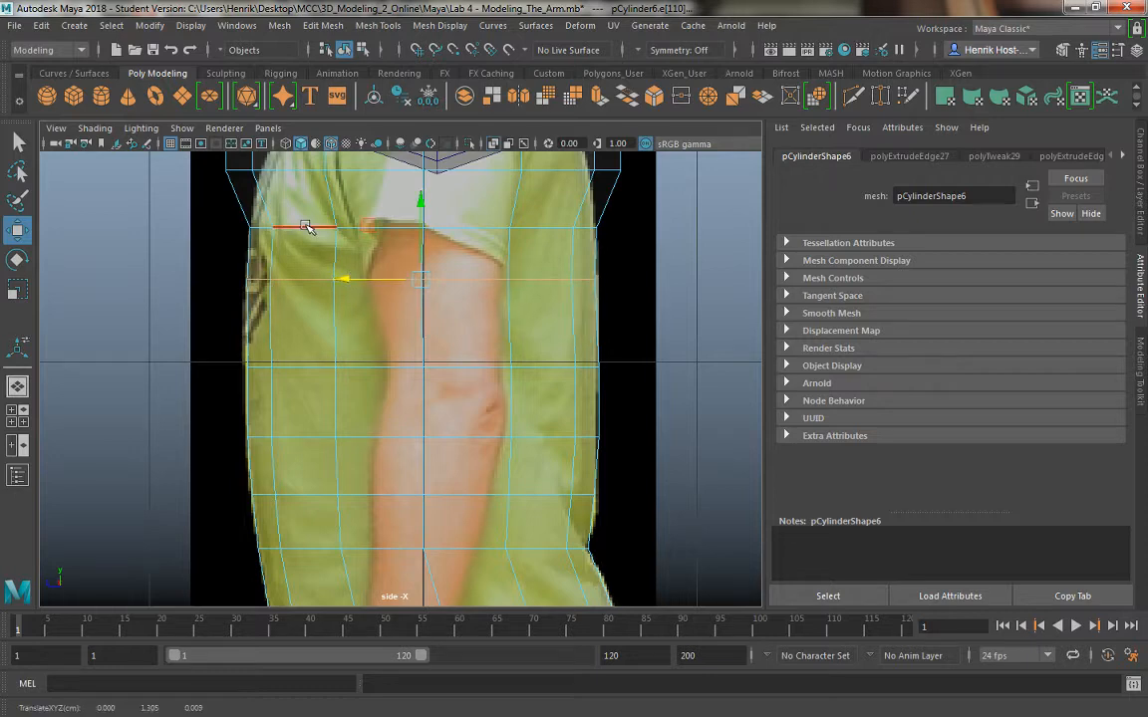
Step: Narrow the eighth and ninth edge loops from the bottom in Z along the upper chest, and shift the ninth slightly back
double_click(295, 172)
middle_click_drag(322, 235, 333, 372, "alt")
key("r")
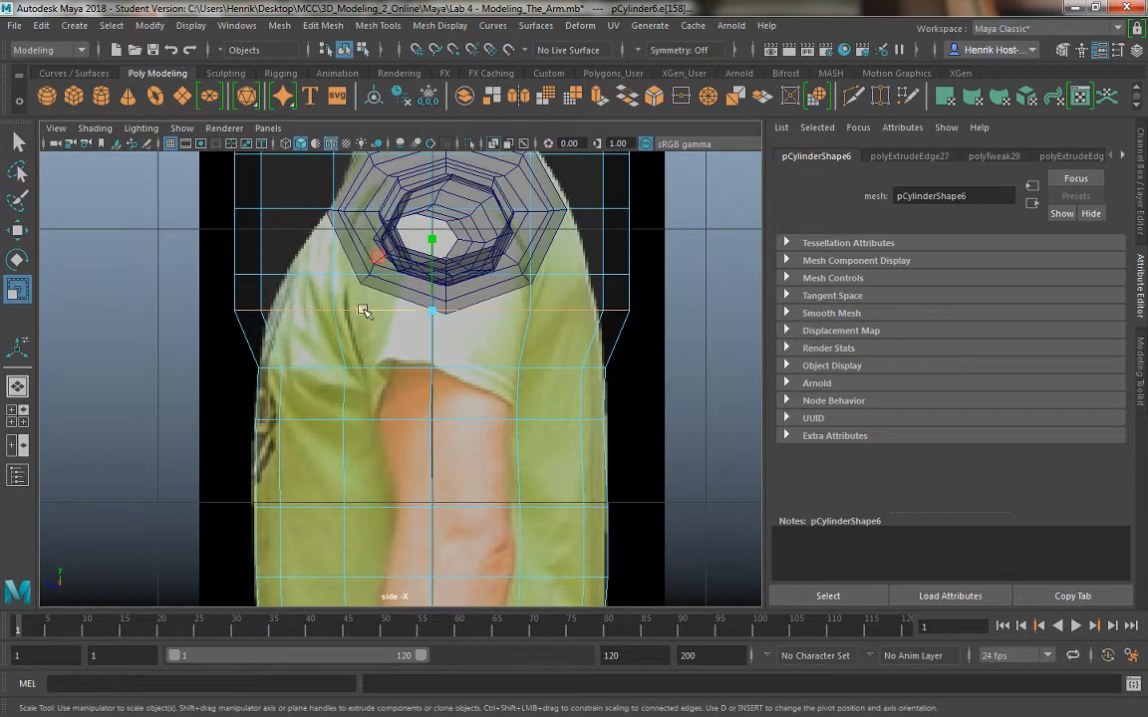
left_click_drag(363, 311, 378, 279)
double_click(296, 270)
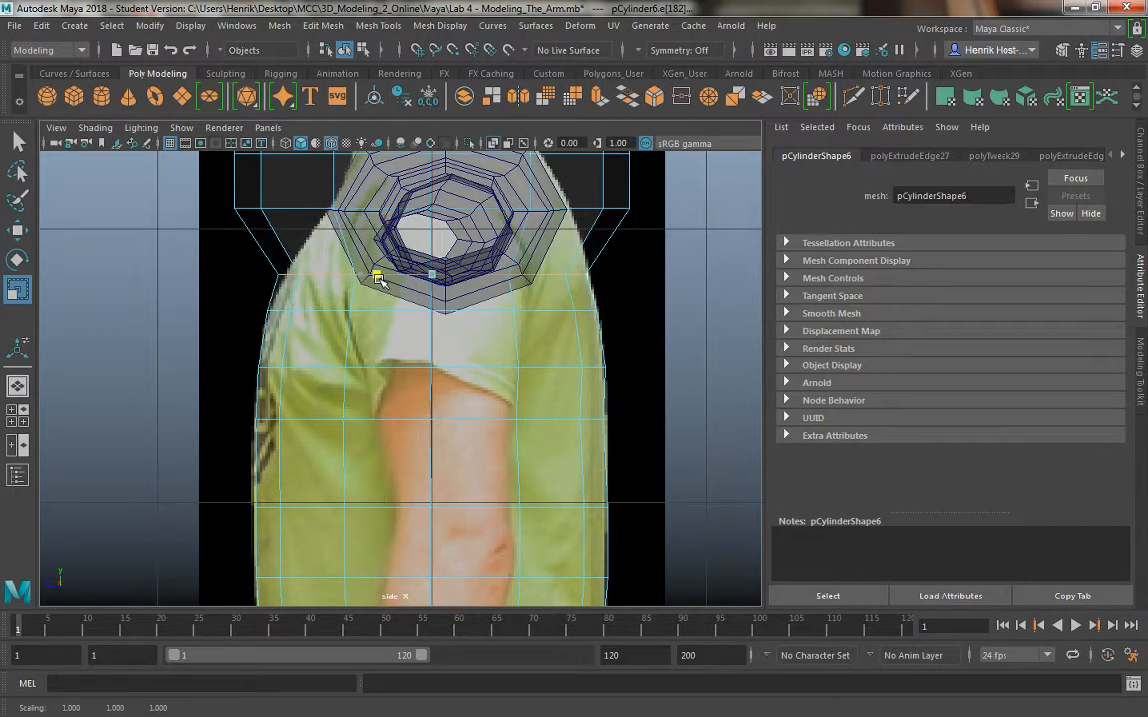
key("w")
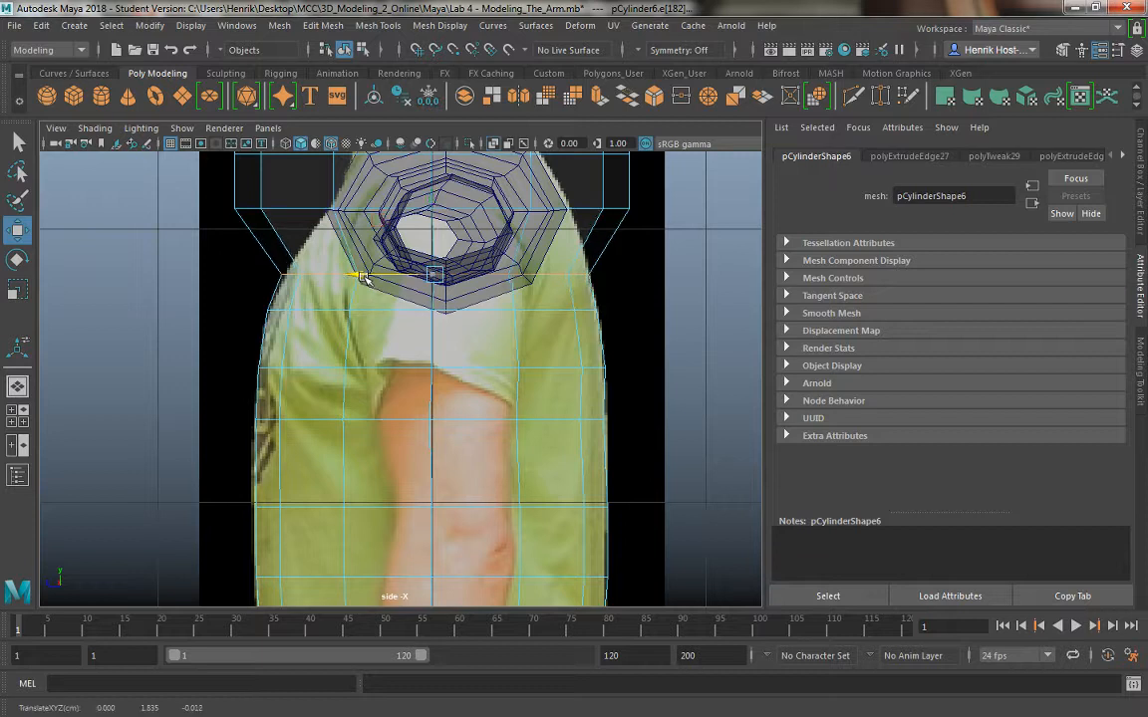
left_click_drag(364, 280, 365, 280)
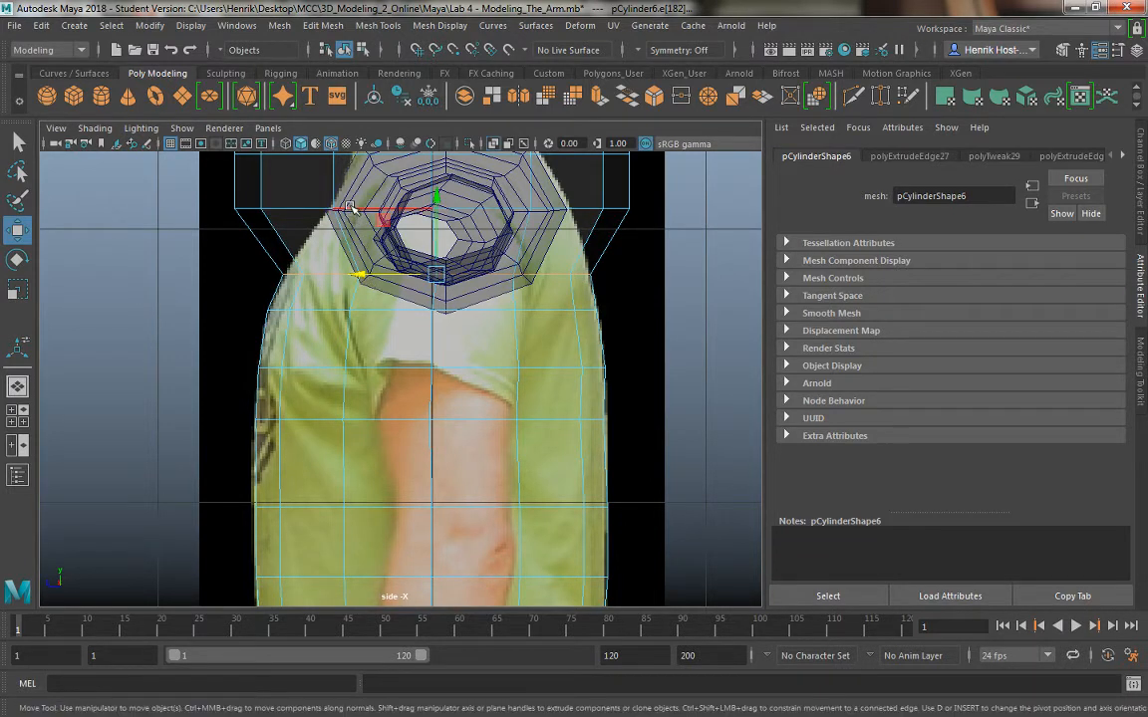
Step: Narrow the tenth edge loop from the bottom in Z across the sleeve opening and shift it back to about -0.053 in Z
double_click(362, 209)
key("r")
mouse_move(365, 210)
left_mouse_down()
mouse_move(393, 221)
mouse_move(375, 216)
left_mouse_up()
key("w")
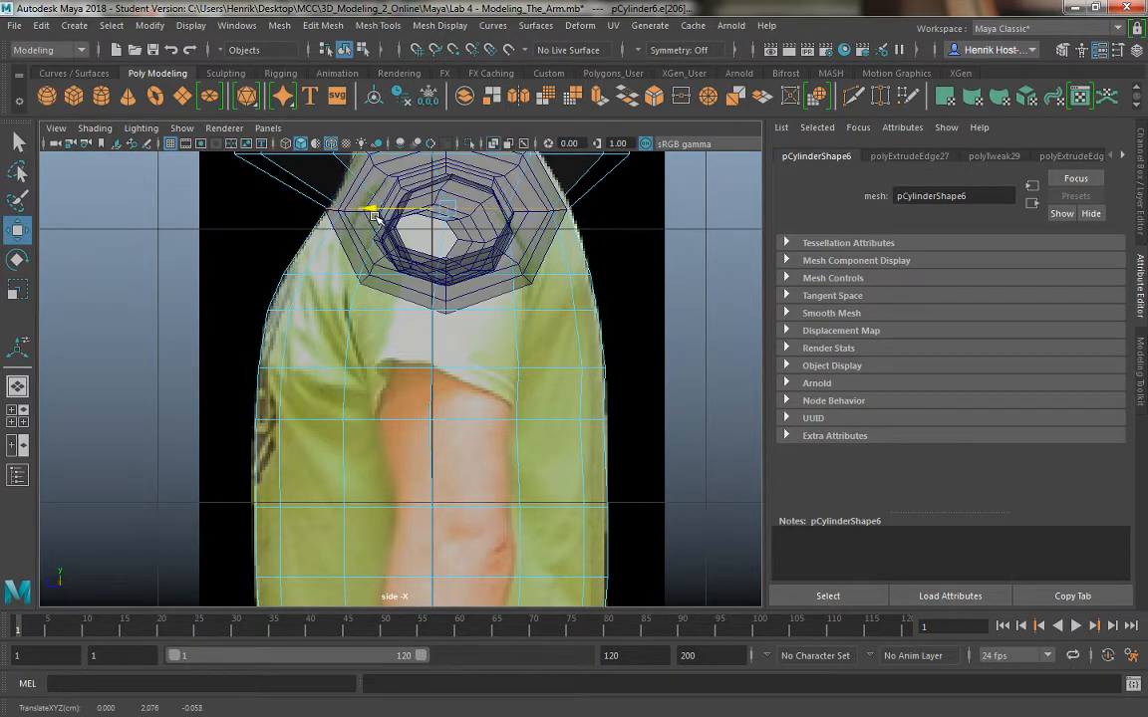
key("r")
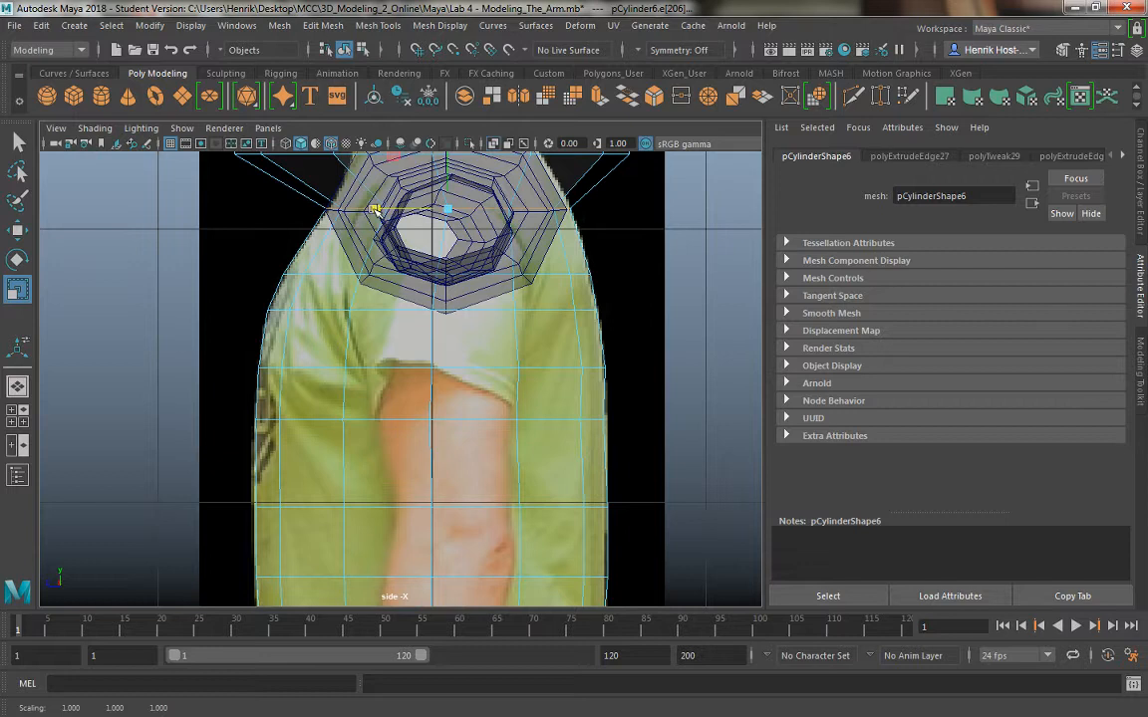
Step: Narrow the edge loop just below the torso's top edge in Z and shift it back to fit the base of the neck
middle_click_drag(375, 244, 387, 342, "alt")
double_click(359, 253)
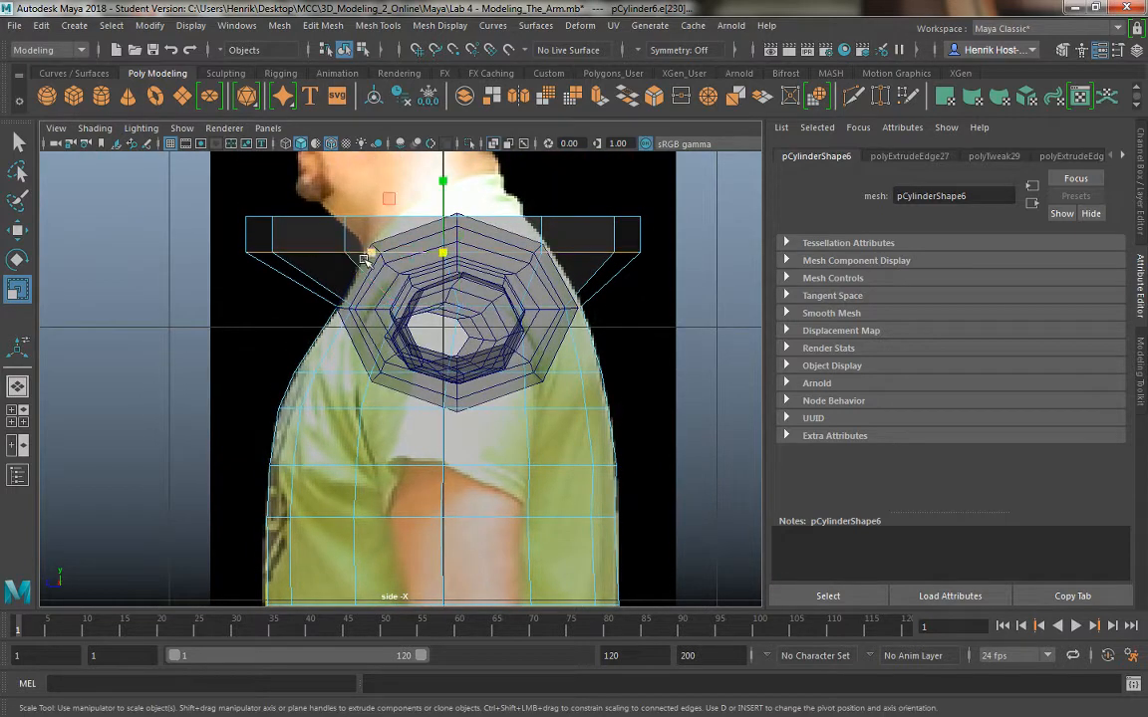
left_click_drag(365, 259, 410, 267)
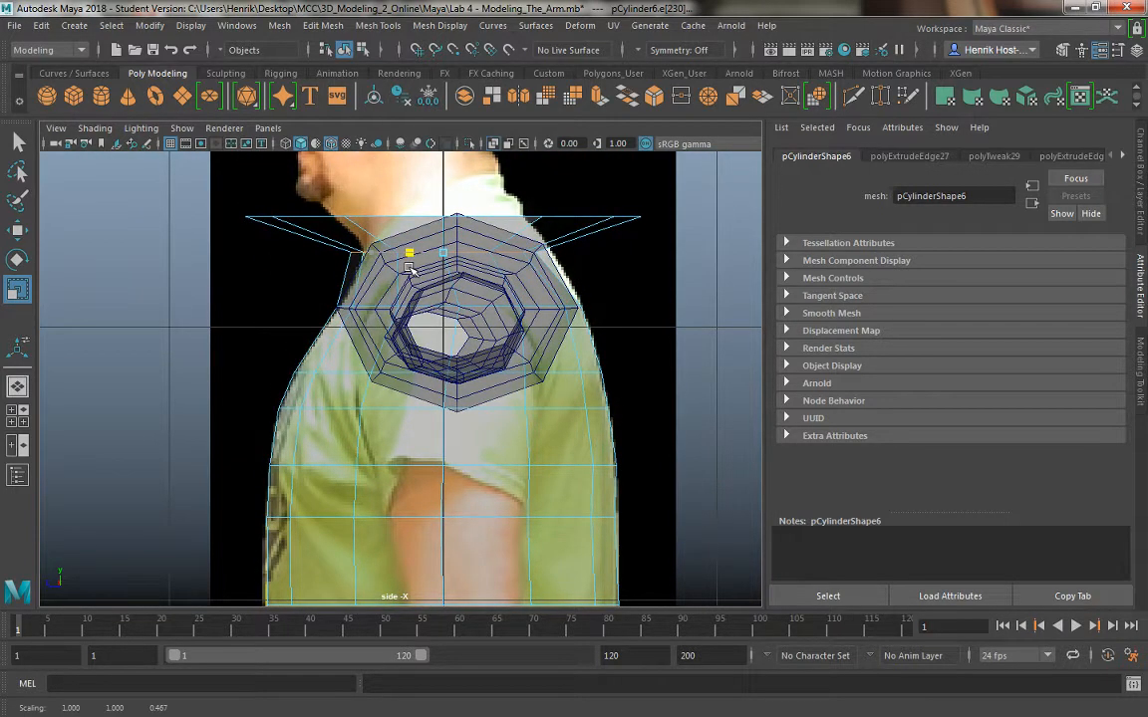
key("w")
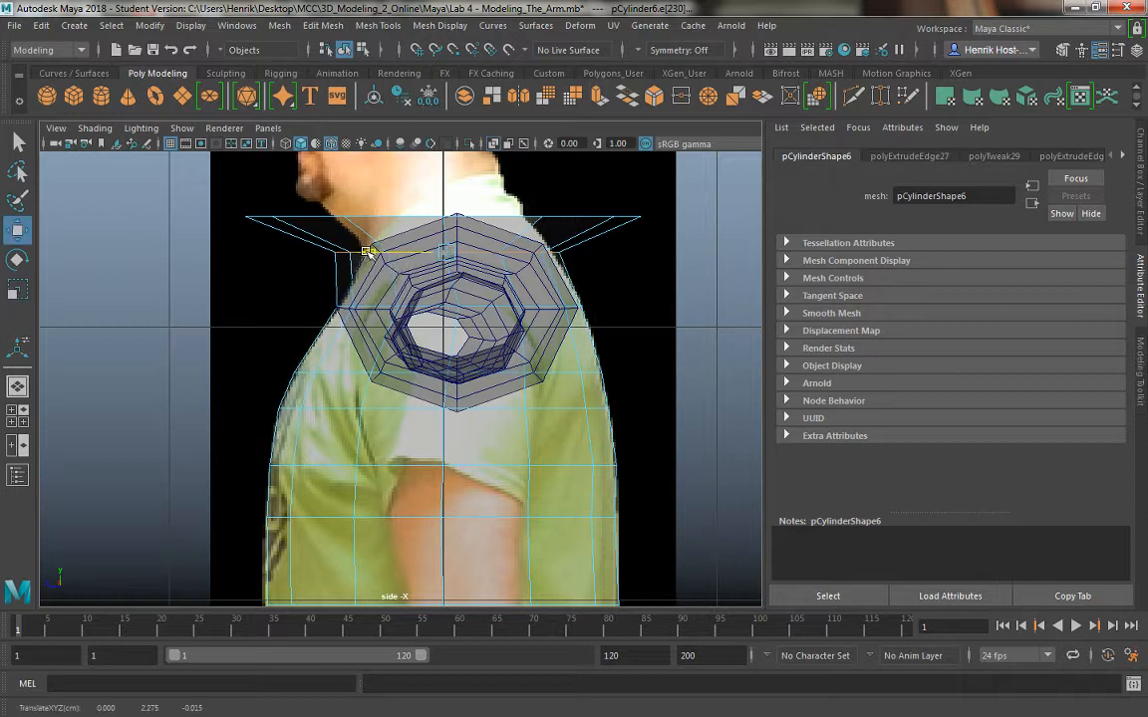
key("r")
left_click_drag(387, 253, 400, 256)
Step: Delete the flared top ring of faces above the fitted shoulder loop
right_click_drag(332, 223, 328, 261)
double_click(351, 234)
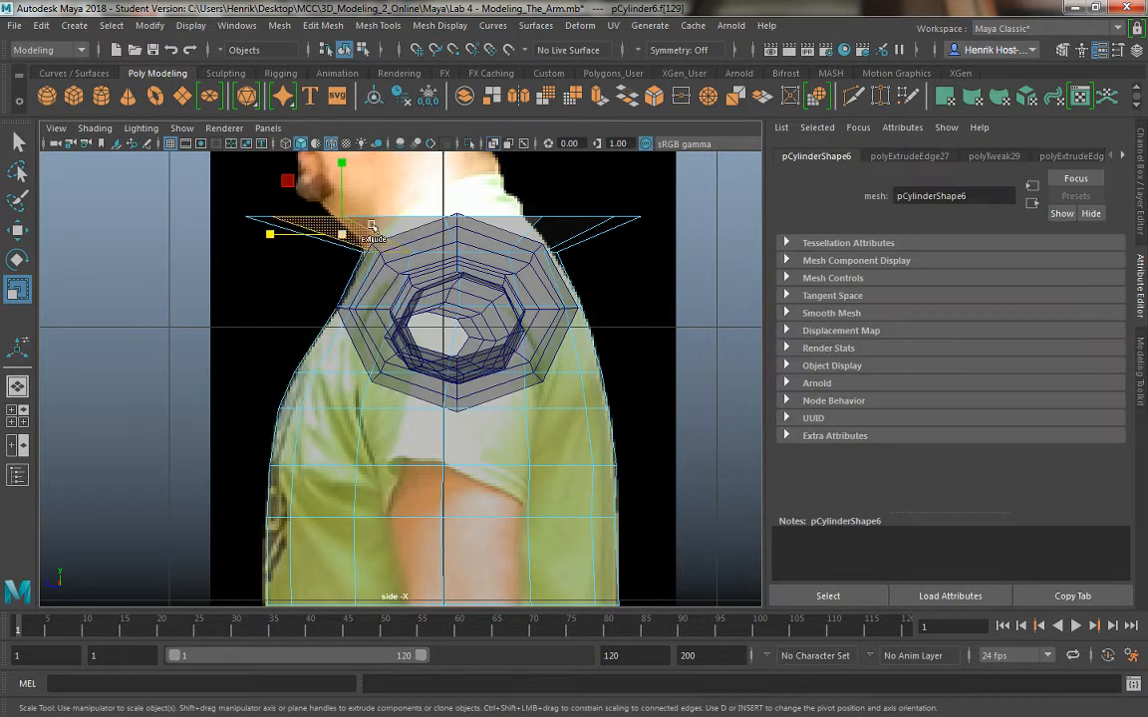
key("Delete")
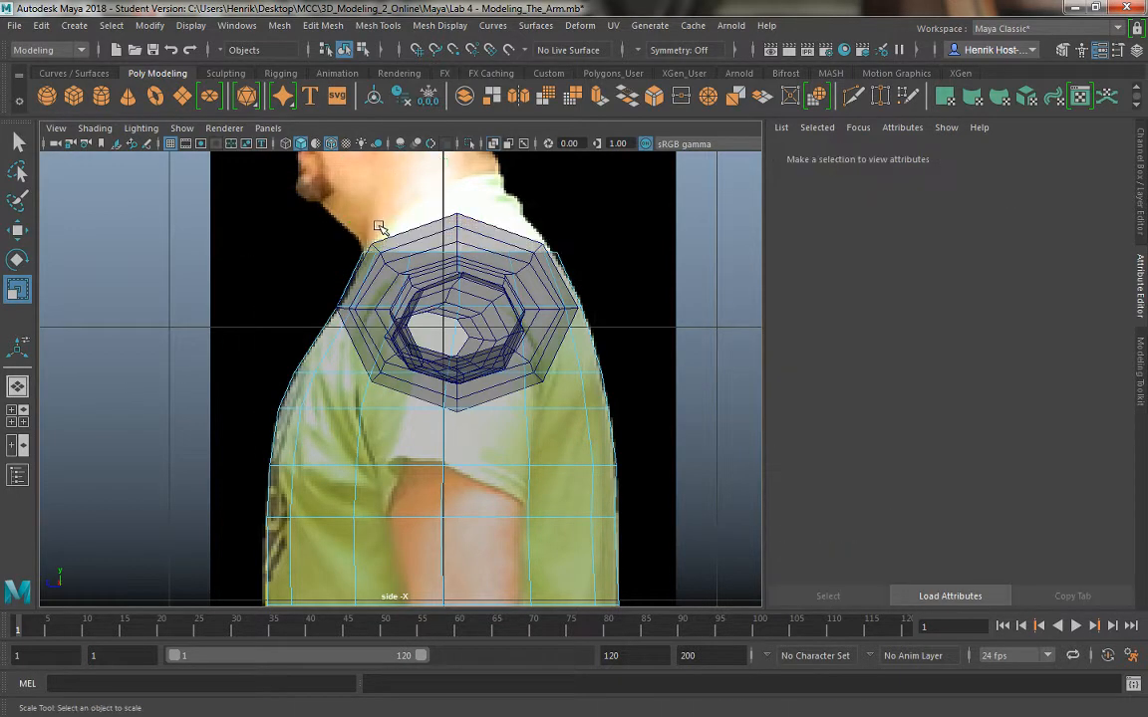
Step: Show the torso at an angle in the perspective view and return it to object selection
key("space")
key("space")
key("space")
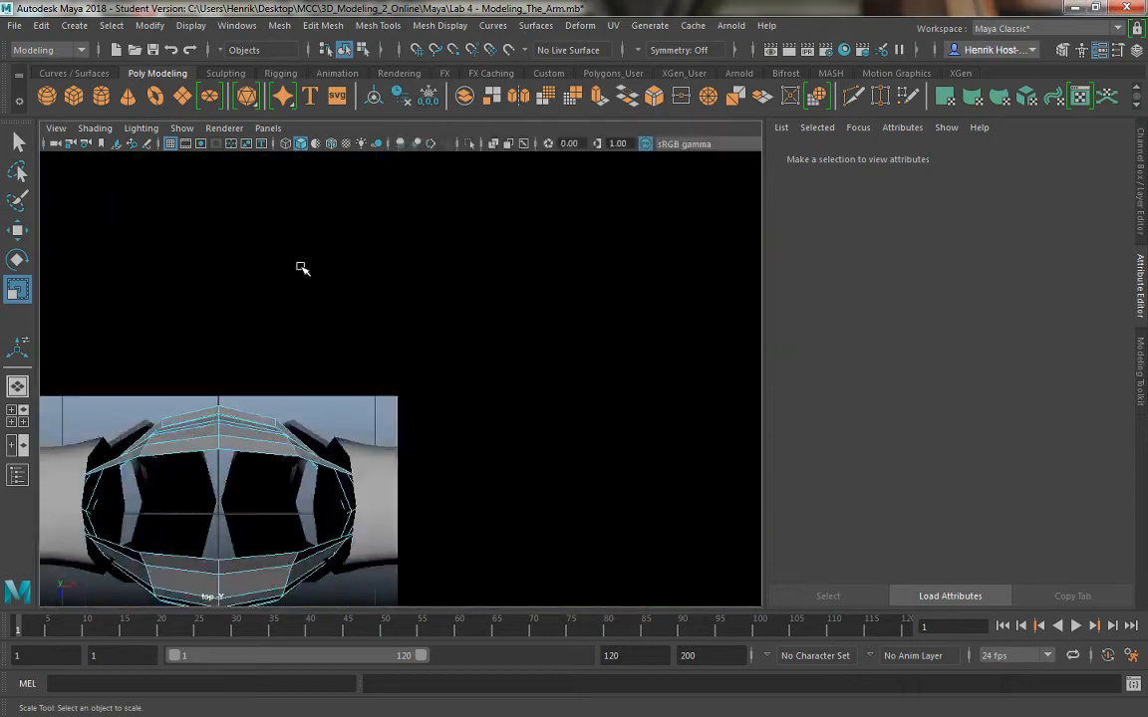
key("space")
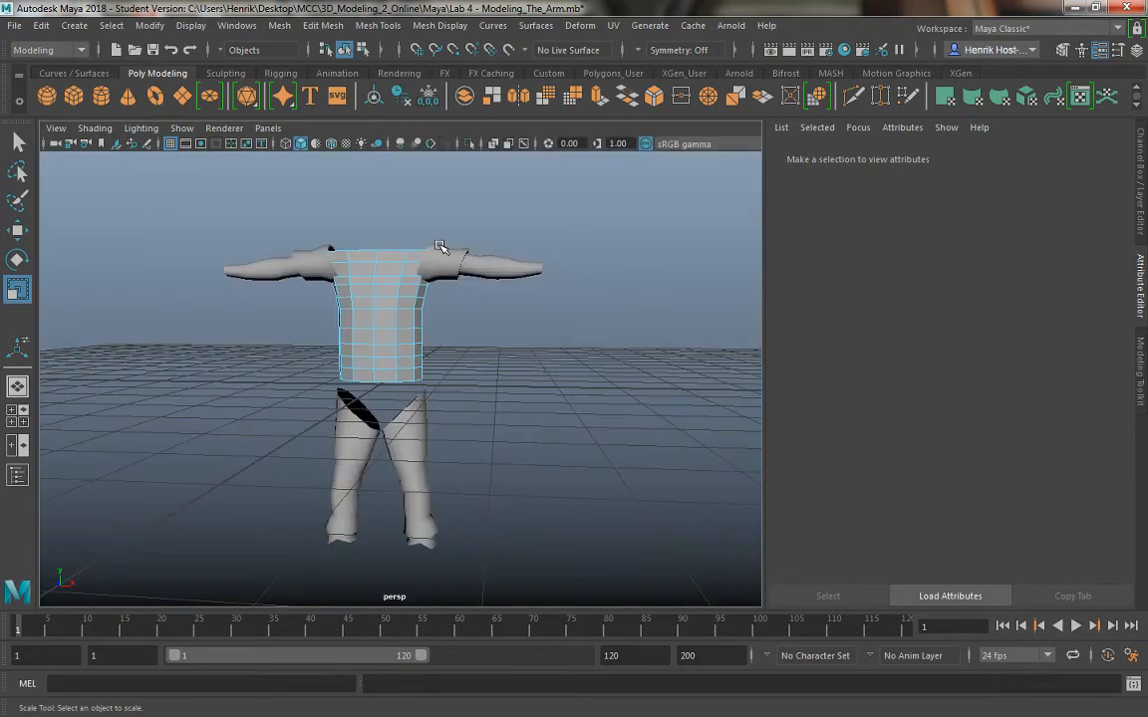
left_click_drag(441, 256, 512, 297, "alt")
right_click_drag(360, 242, 431, 223)
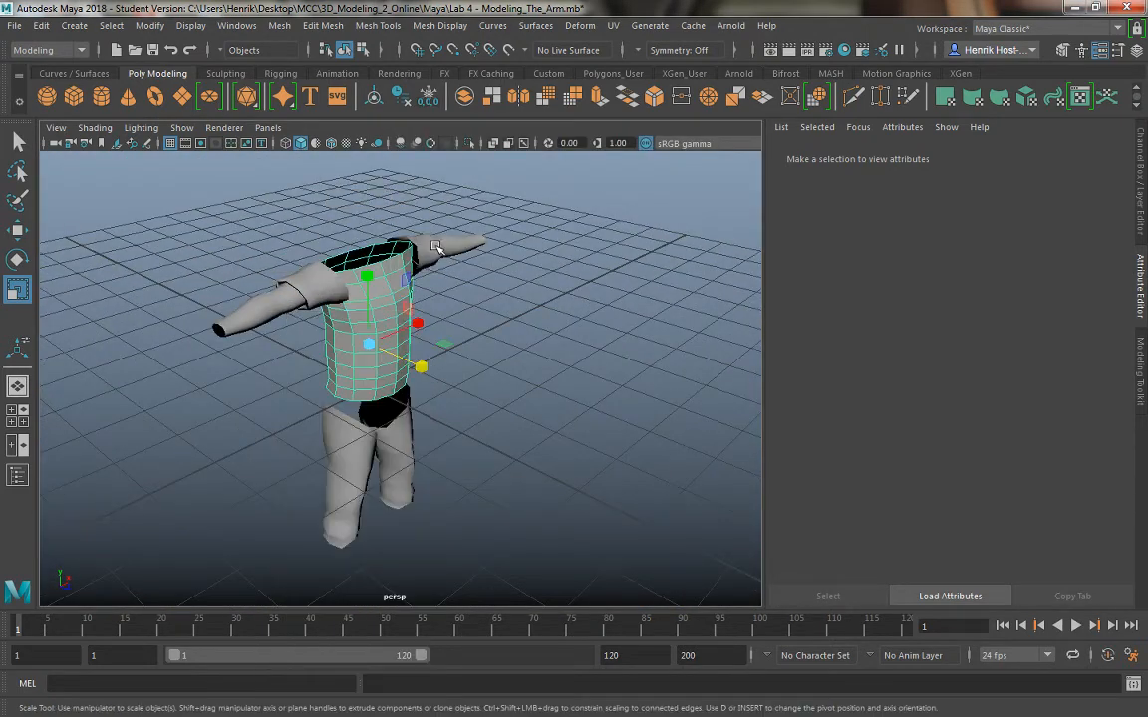
Step: Soften all edges of the torso mesh with a 180-degree angle and clear the selection
left_click(523, 379)
left_click_drag(522, 378, 378, 327, "alt")
left_click(375, 317)
right_click_drag(372, 293, 493, 296, "shift")
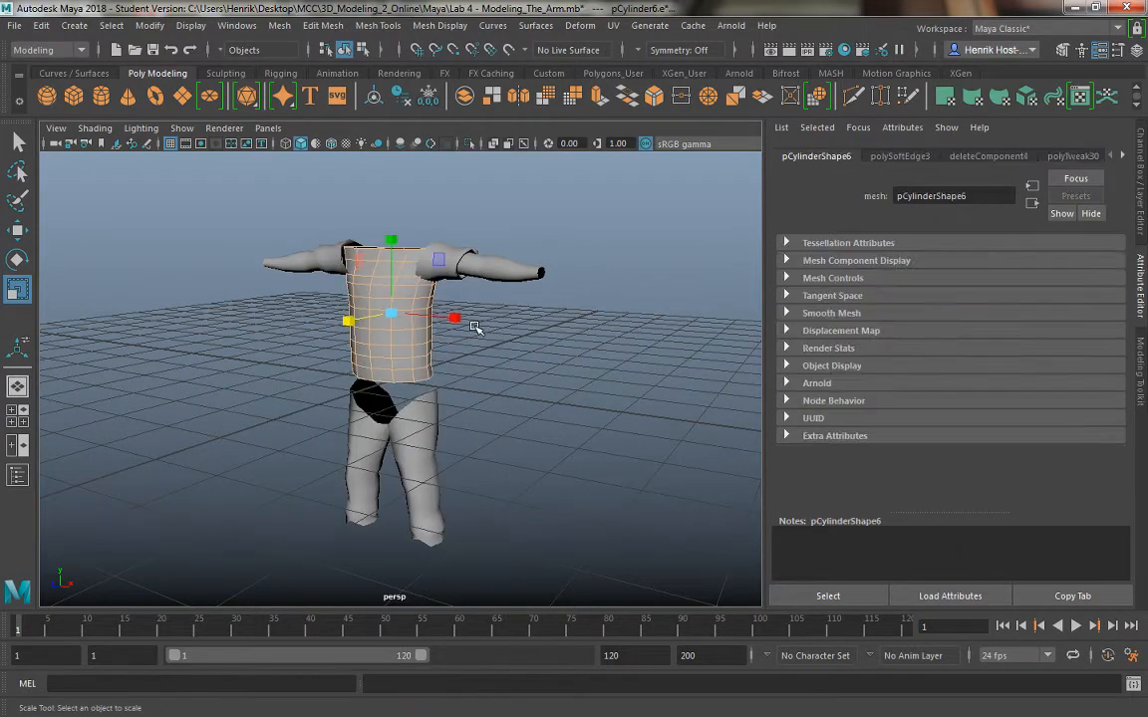
left_click(476, 328)
Step: Examine the softened torso from several angles, checking how it meets the sleeves and the legs
left_click_drag(476, 328, 373, 299, "alt")
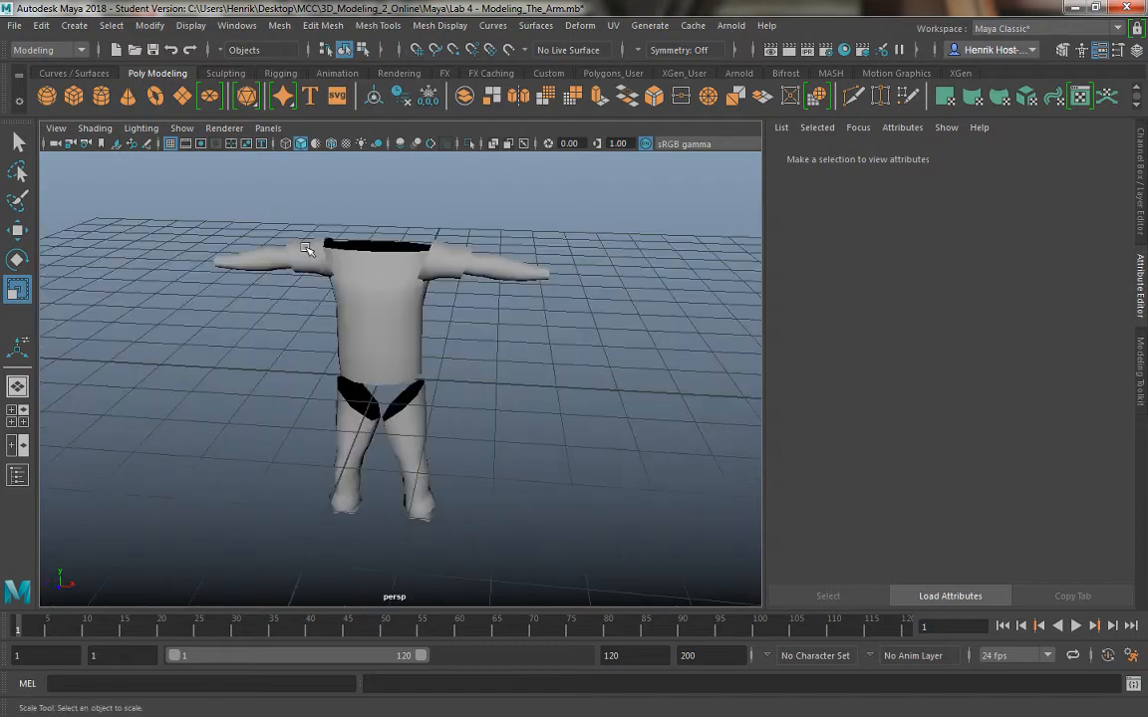
right_click_drag(308, 251, 394, 292, "alt")
middle_click_drag(395, 291, 414, 423, "alt")
left_click_drag(225, 294, 296, 287, "alt")
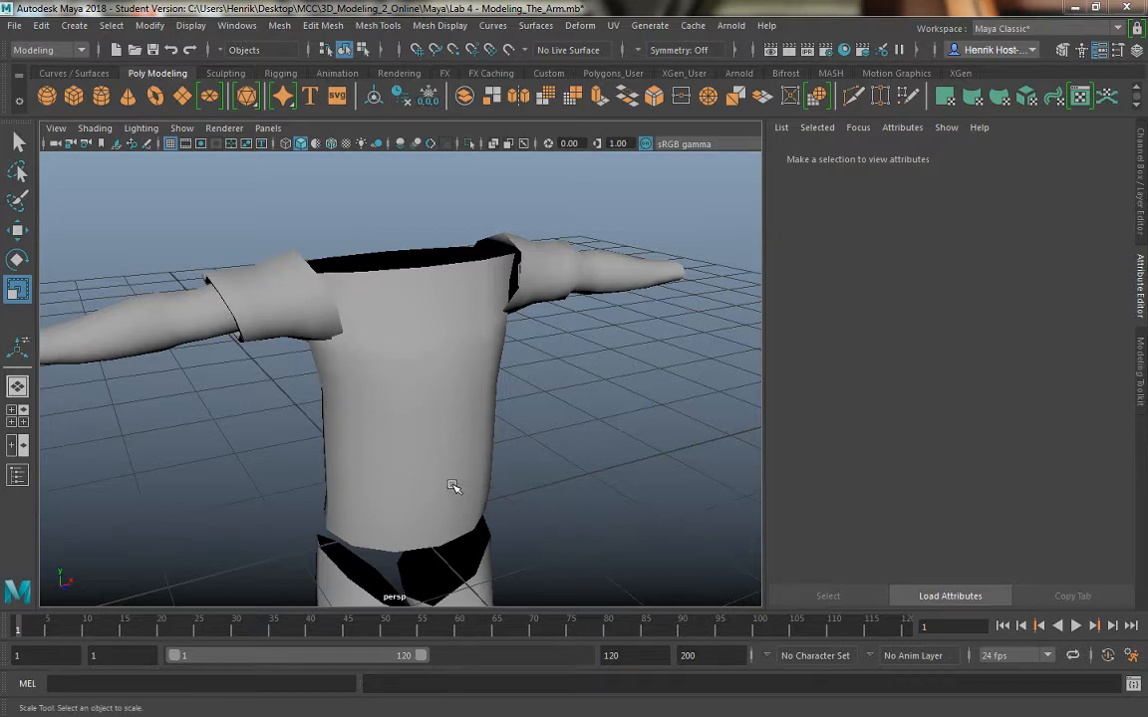
left_click_drag(453, 486, 561, 443, "alt")
left_click_drag(495, 476, 492, 435, "alt")
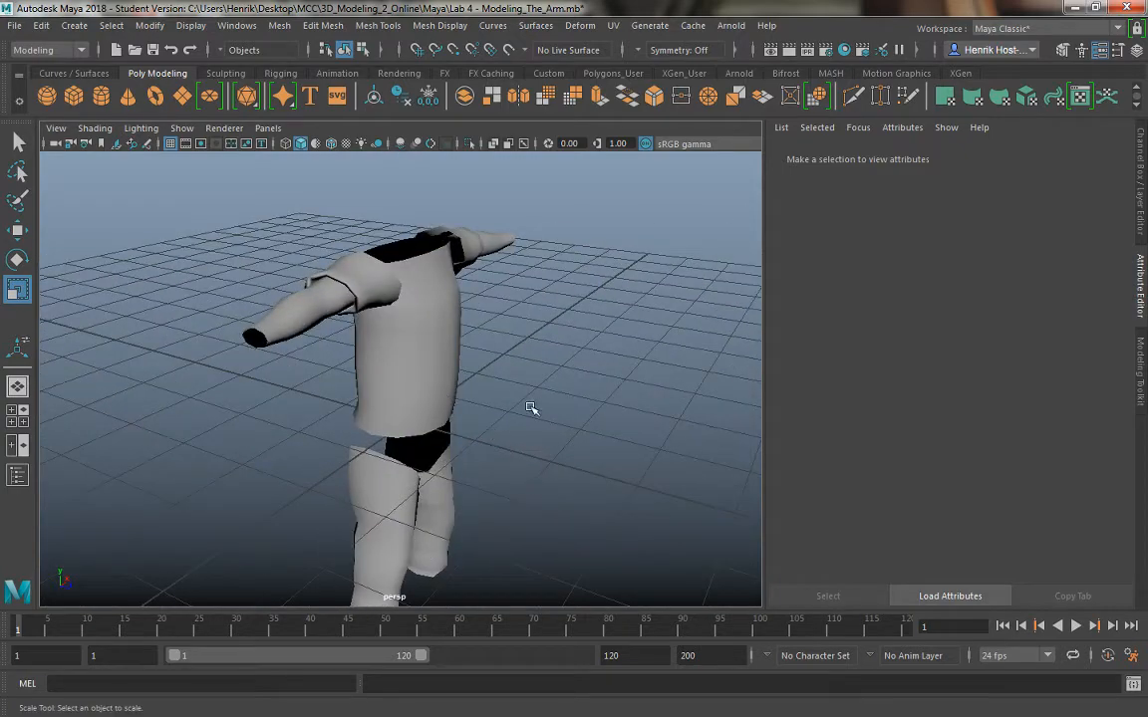
left_click(352, 334)
left_click_drag(351, 333, 446, 331, "alt")
Step: Delete all torso faces on the positive X side of the vertical centre line
left_click(456, 354)
right_click_drag(465, 342, 482, 399, "alt")
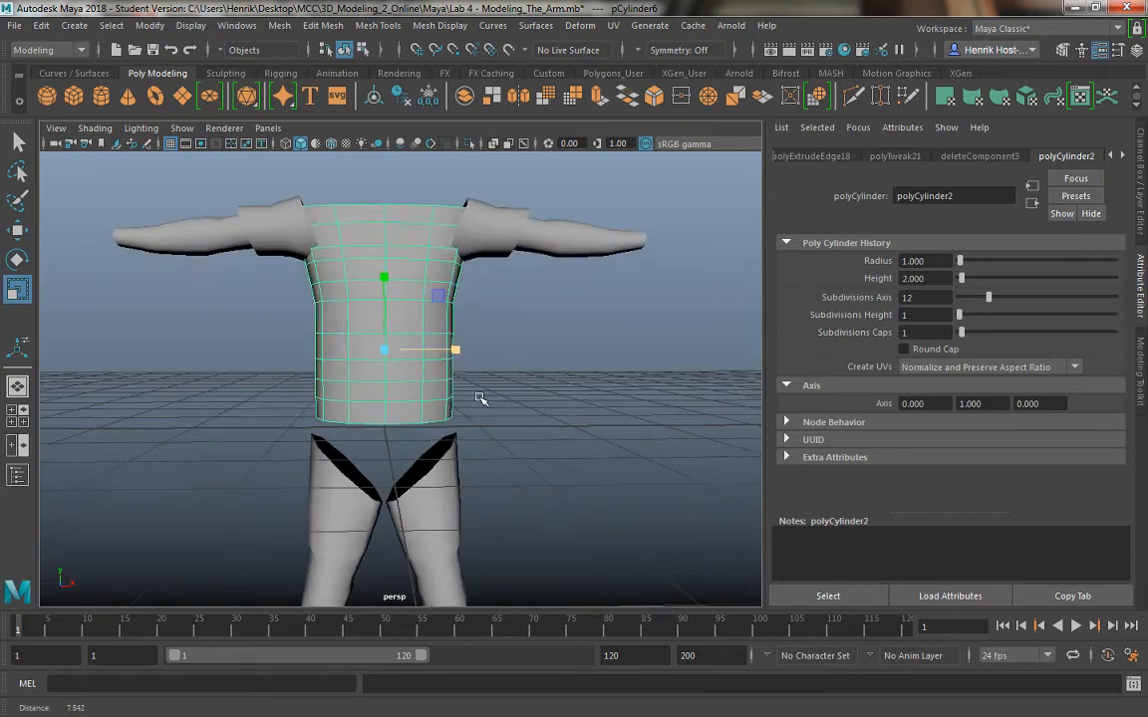
left_click_drag(480, 398, 467, 435, "alt")
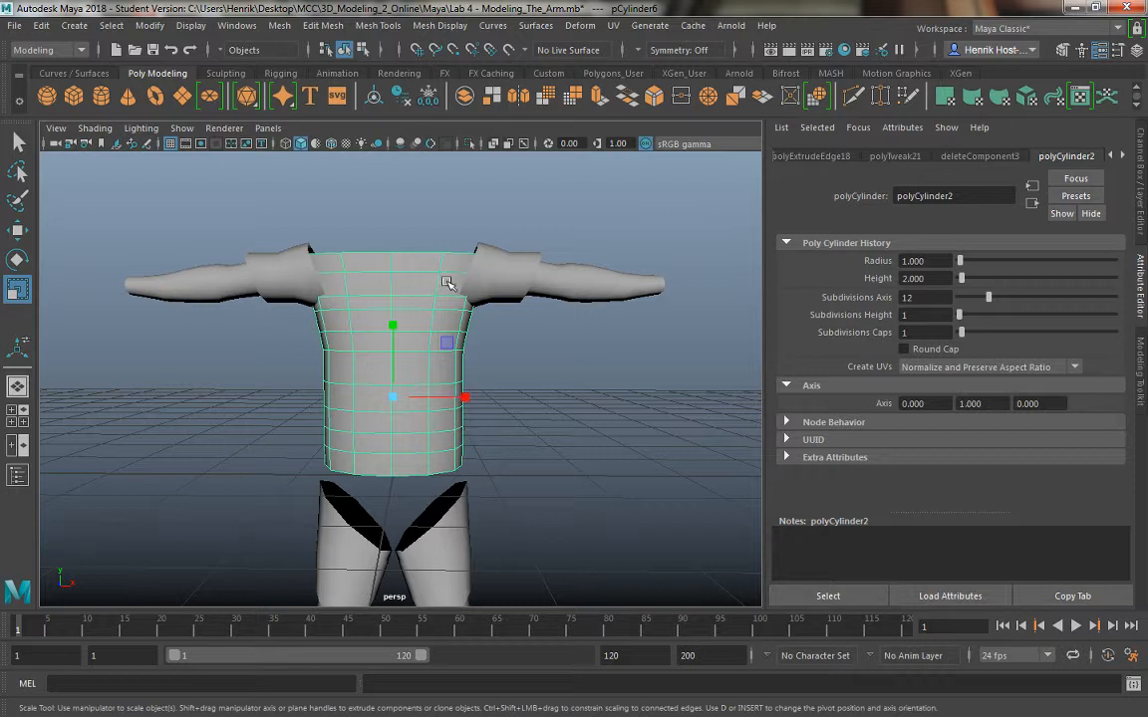
right_click_drag(421, 261, 423, 291)
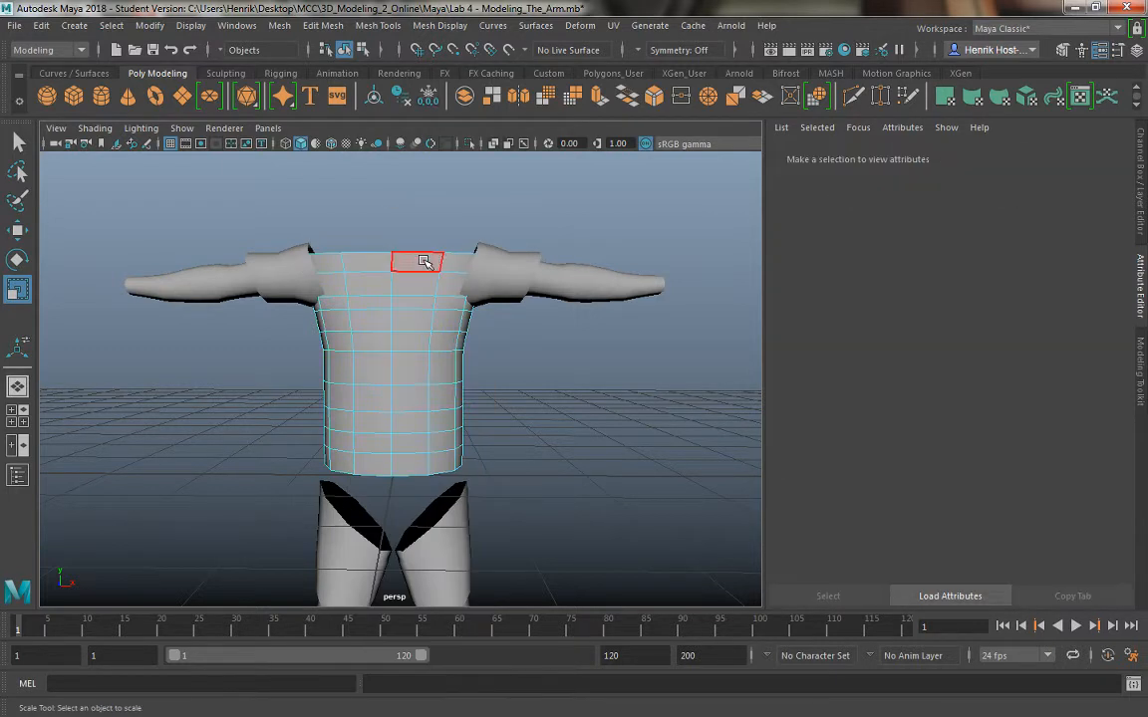
left_click(422, 261)
double_click(423, 287)
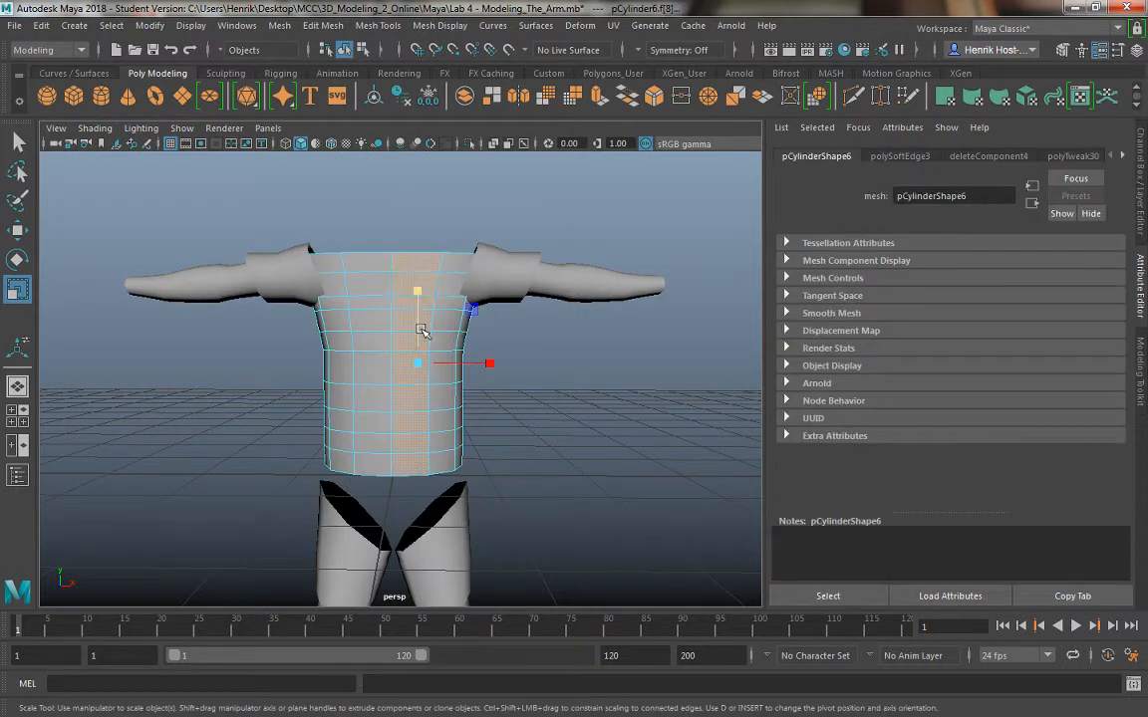
left_click_drag(409, 232, 207, 397)
key("Delete")
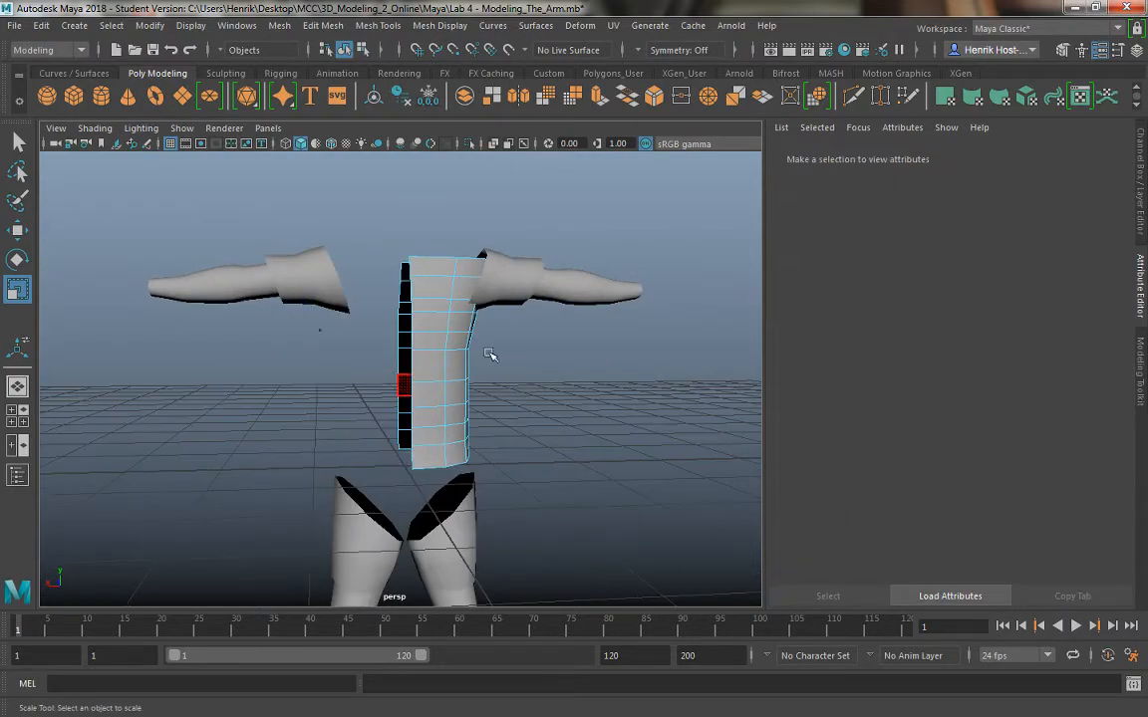
Step: Select the torso half's open centre-line vertices and flatten them in X in the front view
left_click_drag(486, 350, 324, 309, "alt")
right_click_drag(376, 242, 299, 243)
left_click_drag(373, 225, 409, 468)
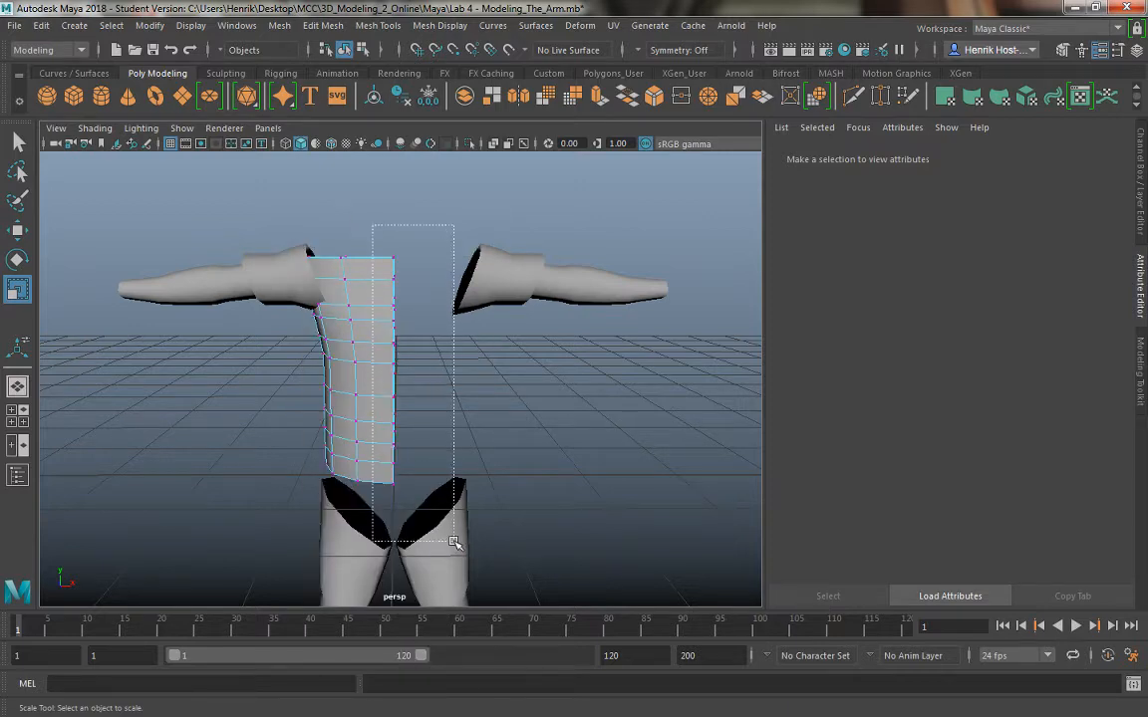
key("space")
key("space")
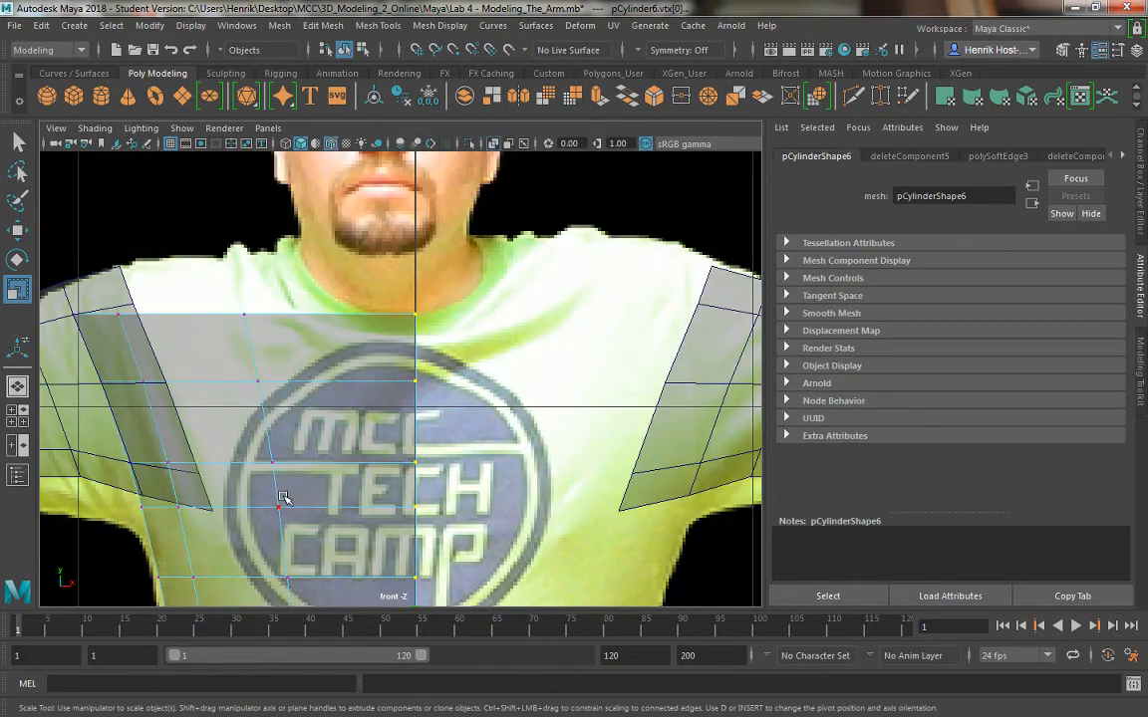
key("a")
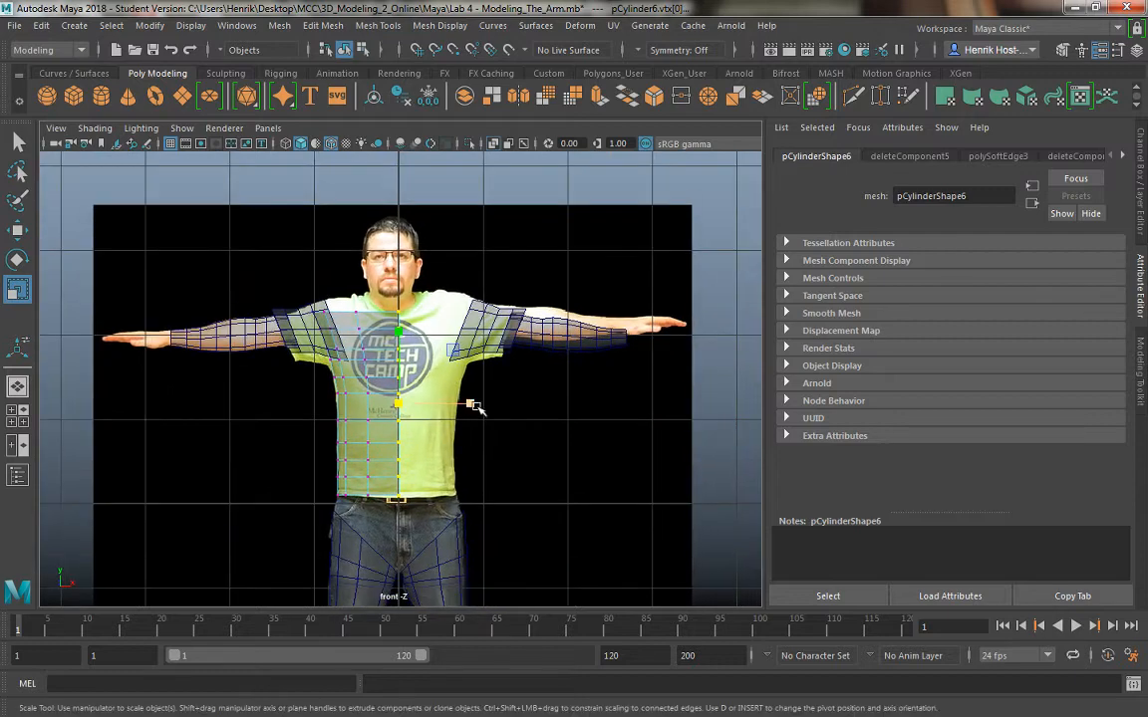
left_click(471, 404)
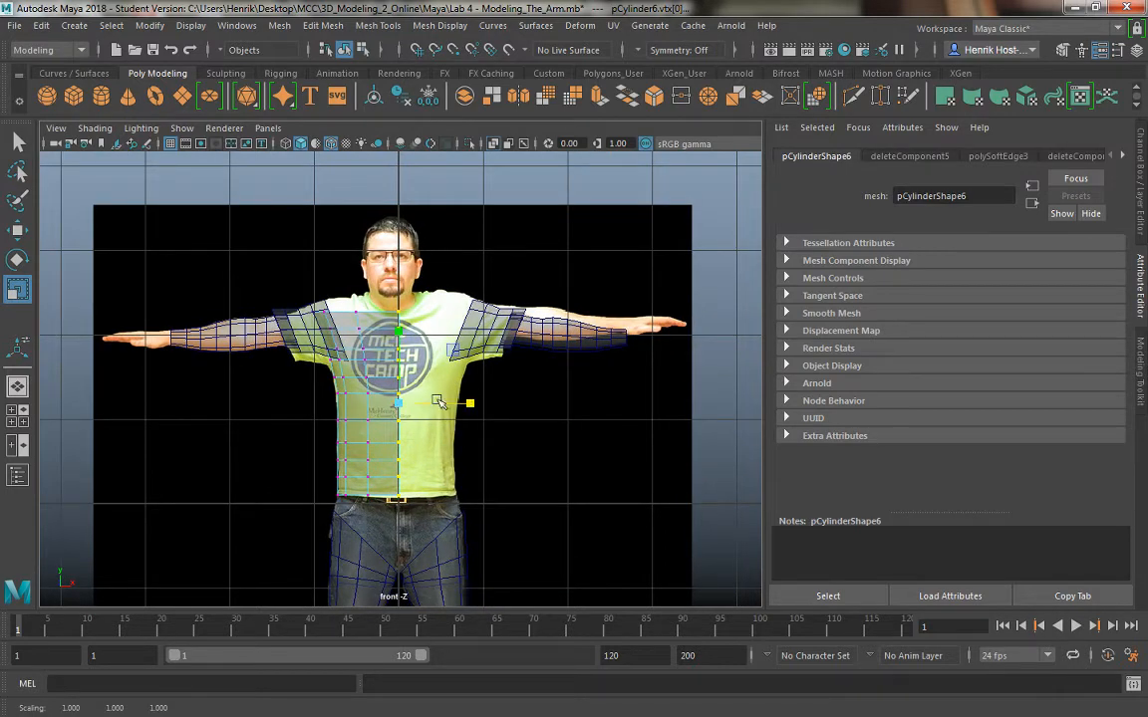
mouse_move(474, 404)
left_mouse_down()
mouse_move(482, 410)
mouse_move(465, 403)
left_mouse_up()
Step: Run the MEL command "move -x 0;" on the selected centre-line vertices and return the torso half to object selection
left_click(1133, 684)
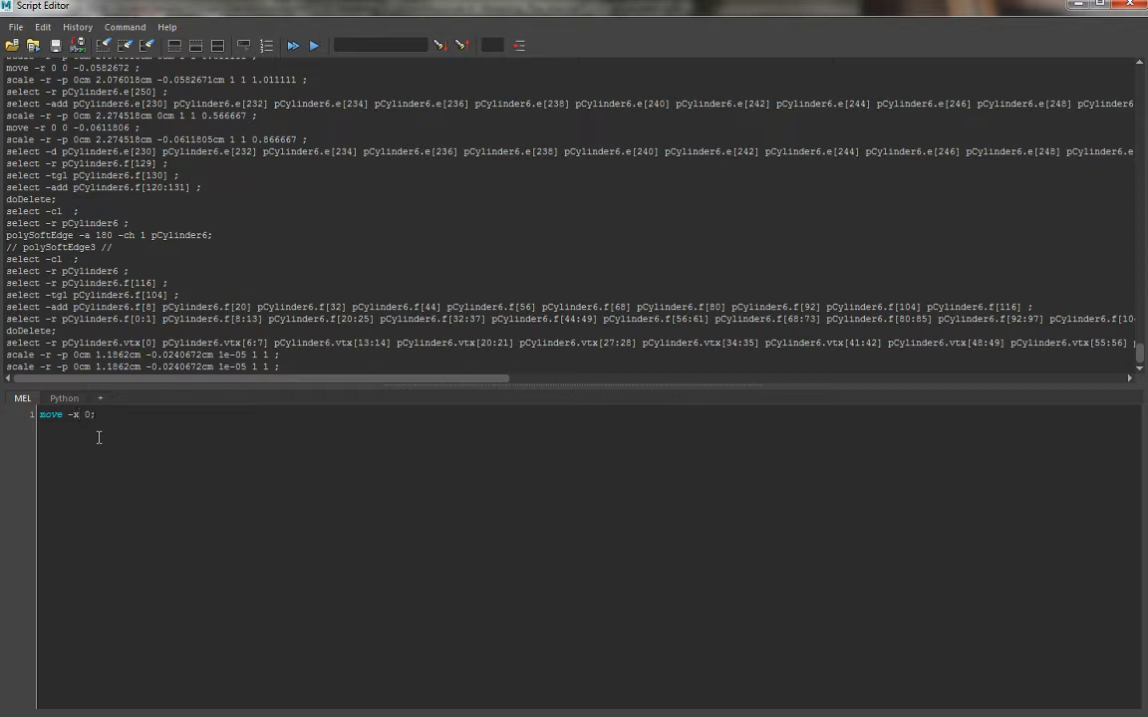
key("ctrl+Return")
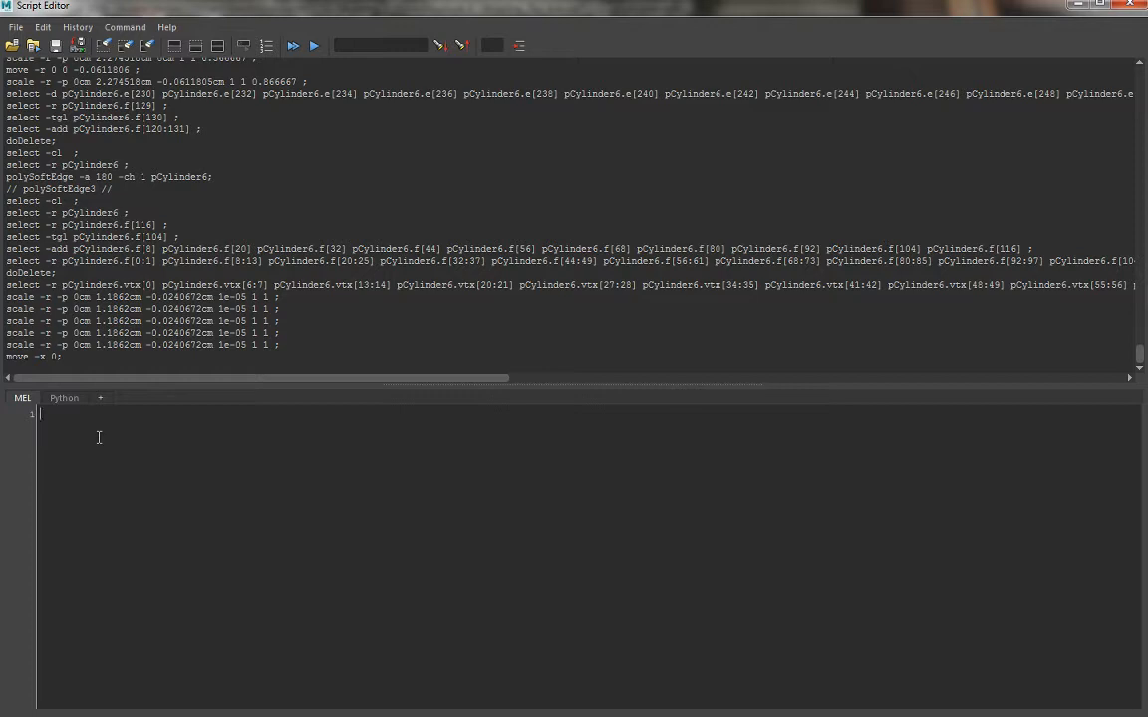
left_click(1124, 8)
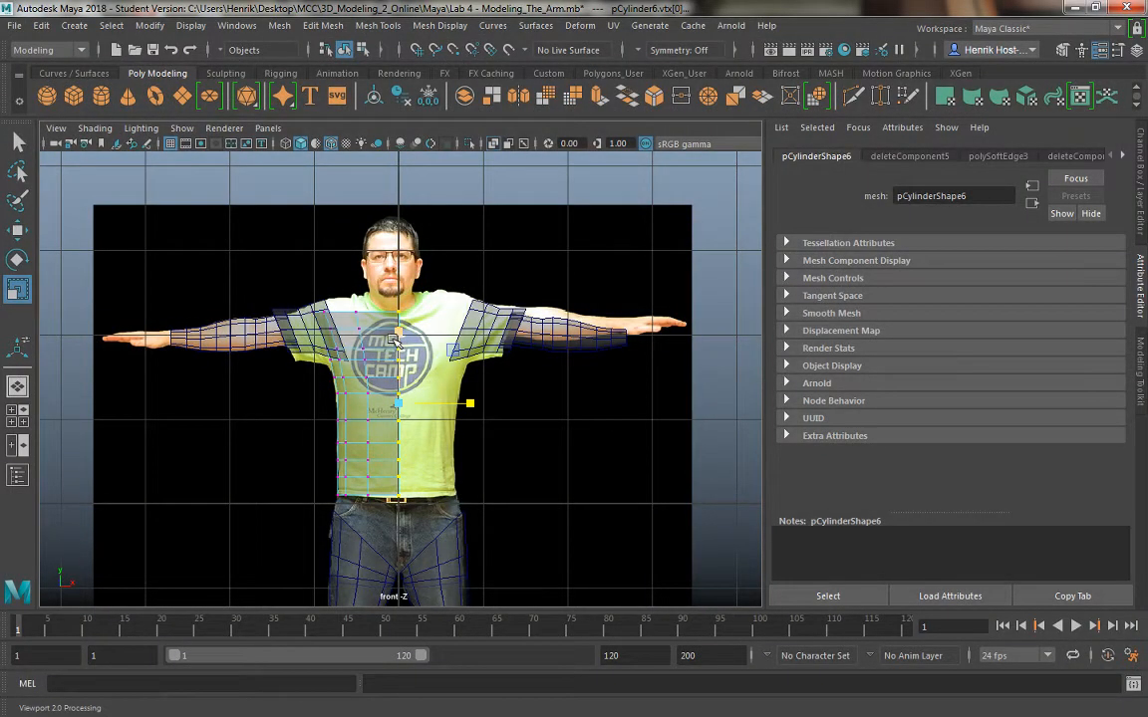
right_click_drag(393, 337, 403, 207)
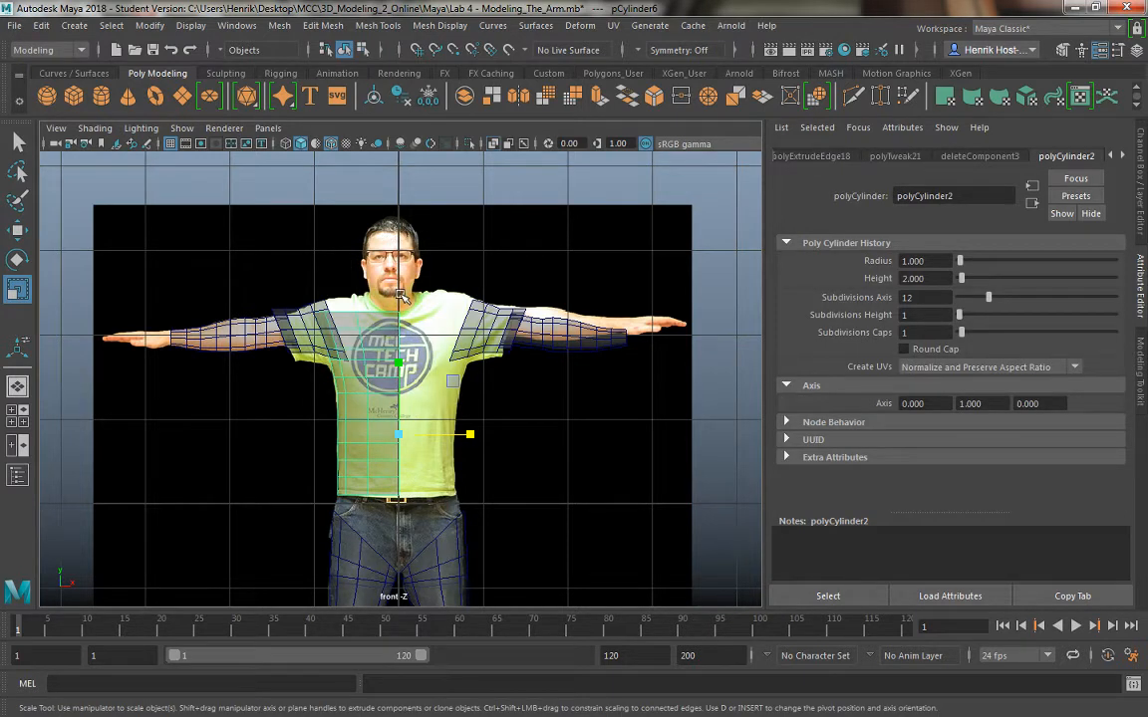
Step: Review the executed "move -x 0;" line in the script history and return to object mode
left_click(1133, 685)
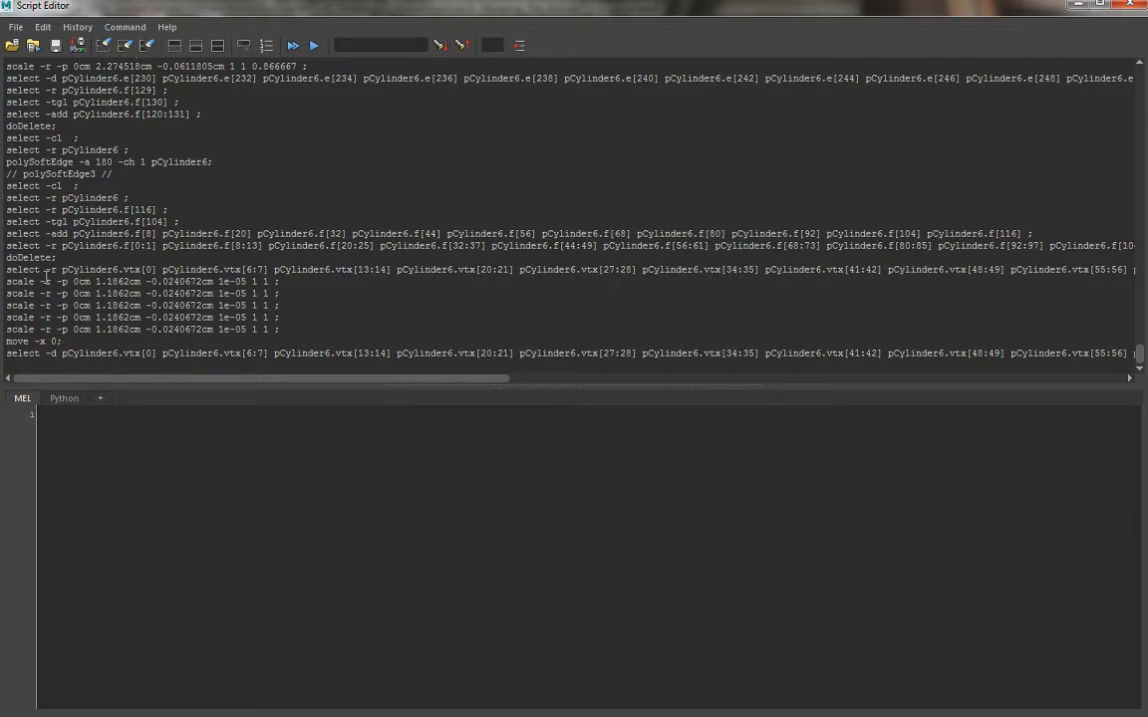
left_click_drag(69, 344, 12, 342)
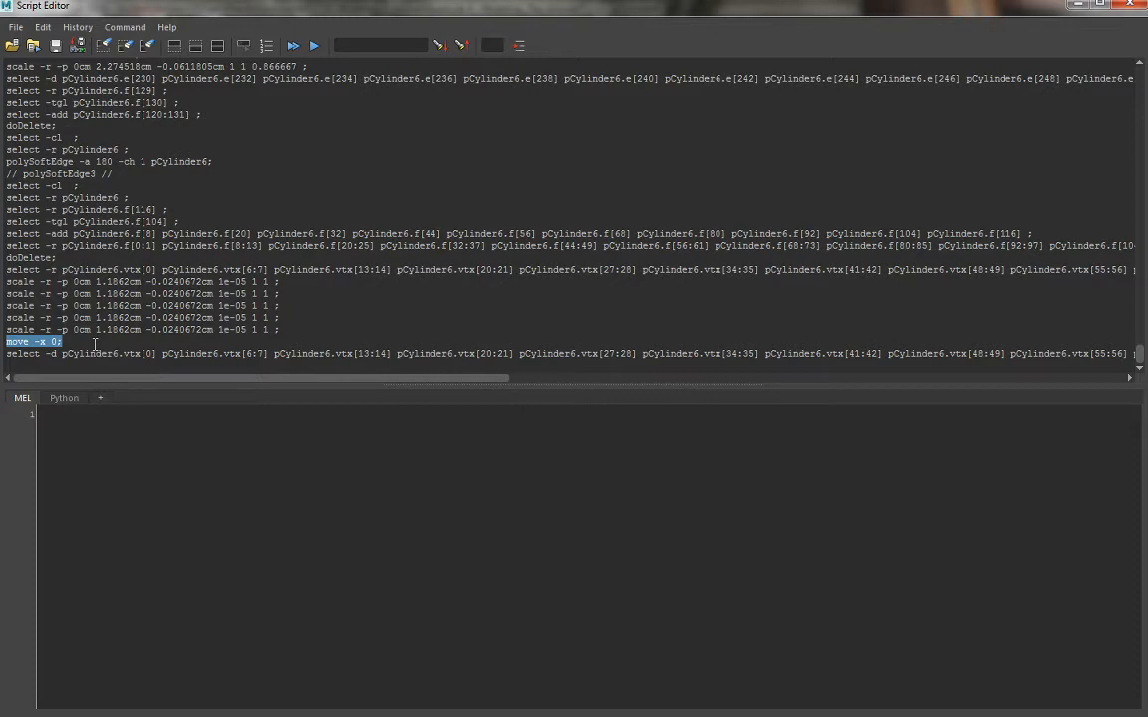
left_click(1128, 12)
right_click(362, 242)
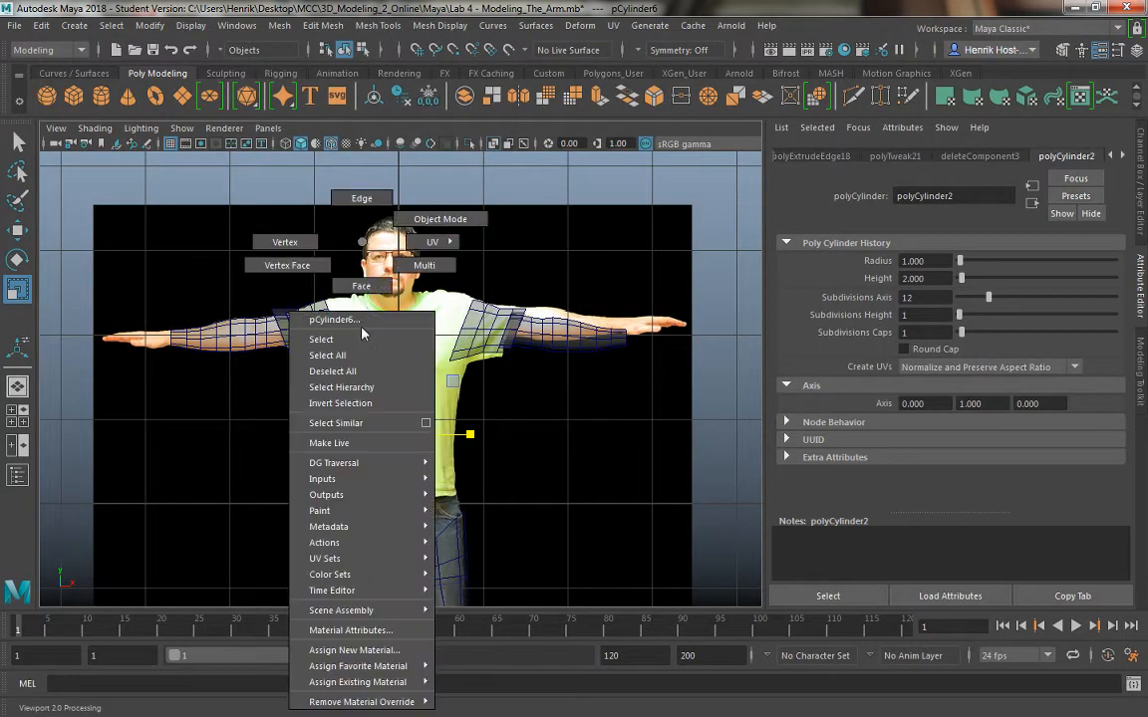
left_click(439, 218)
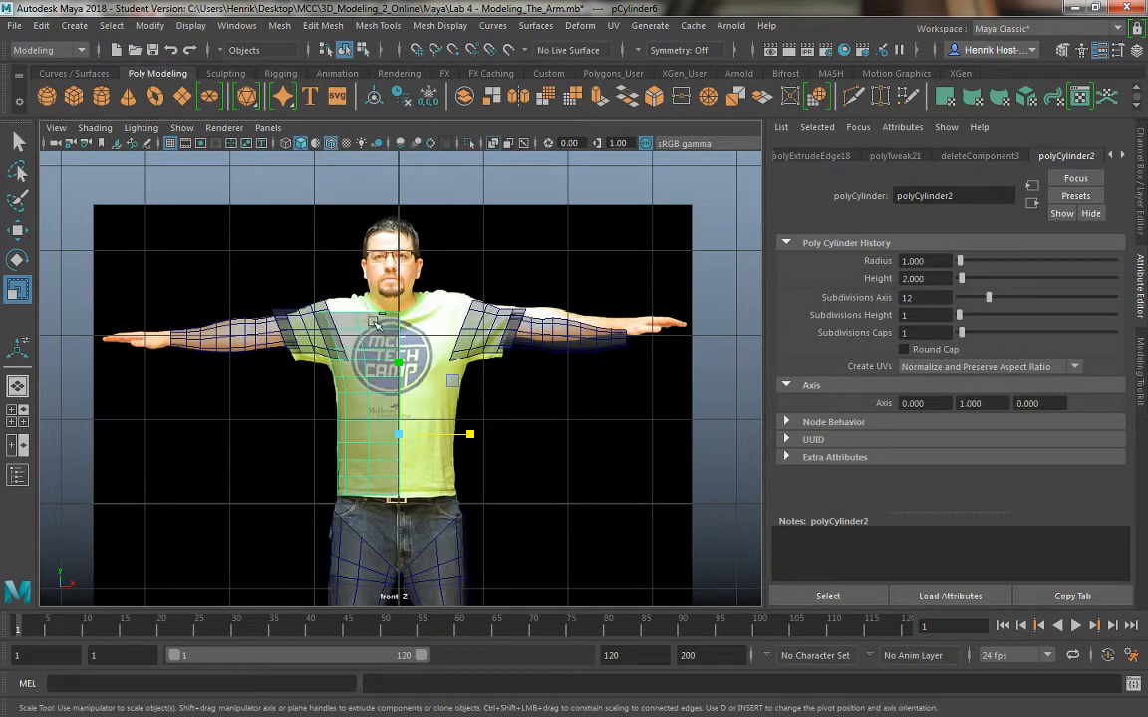
Step: Show the torso half's transform channels and freeze its transformations
left_click(1141, 169)
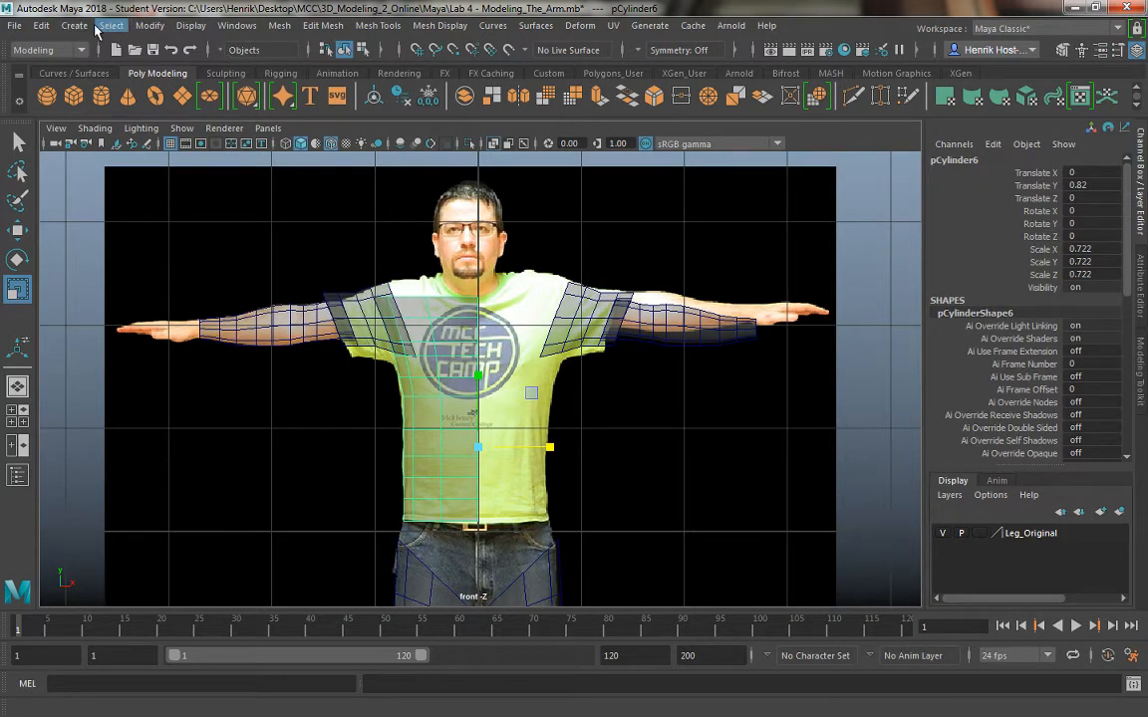
left_click(150, 24)
left_click(179, 99)
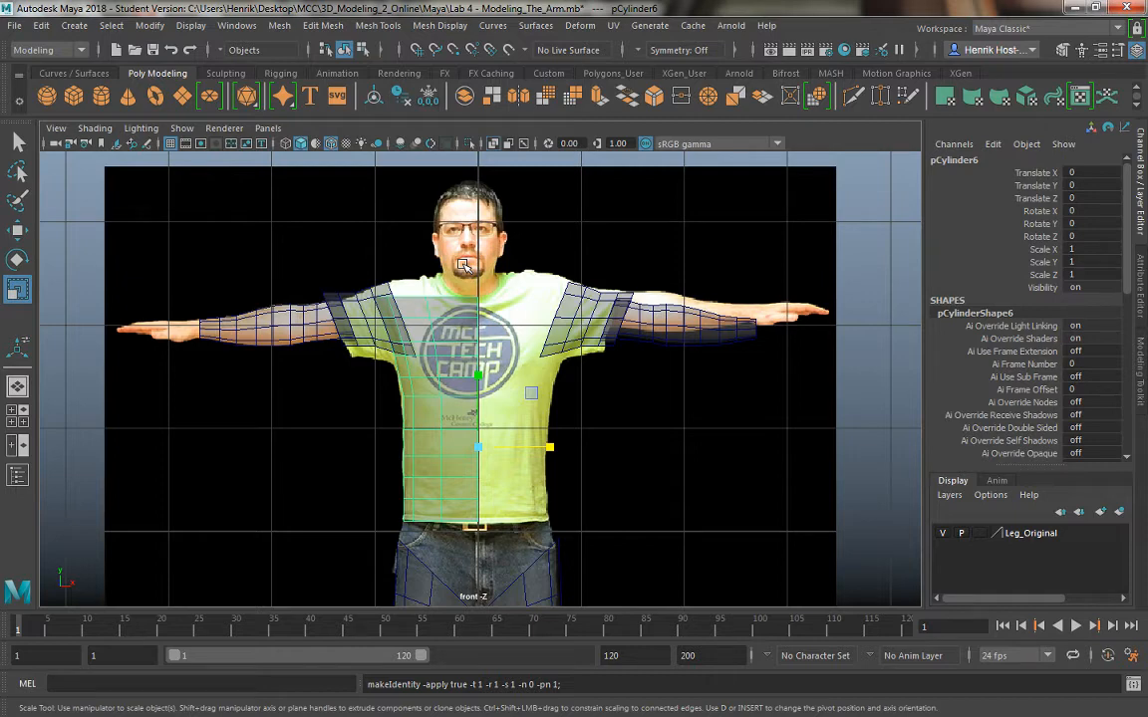
Step: Snap the torso half's pivot along X to the grid's centre line
key("w")
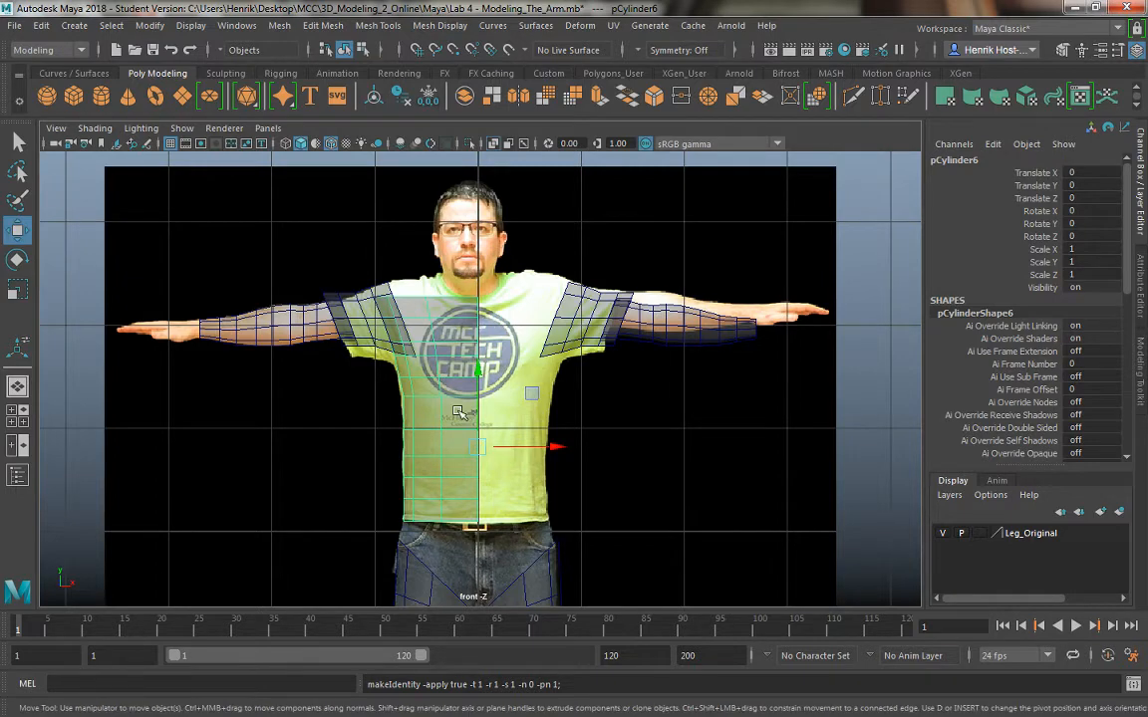
scroll(595, 425, "up", 4)
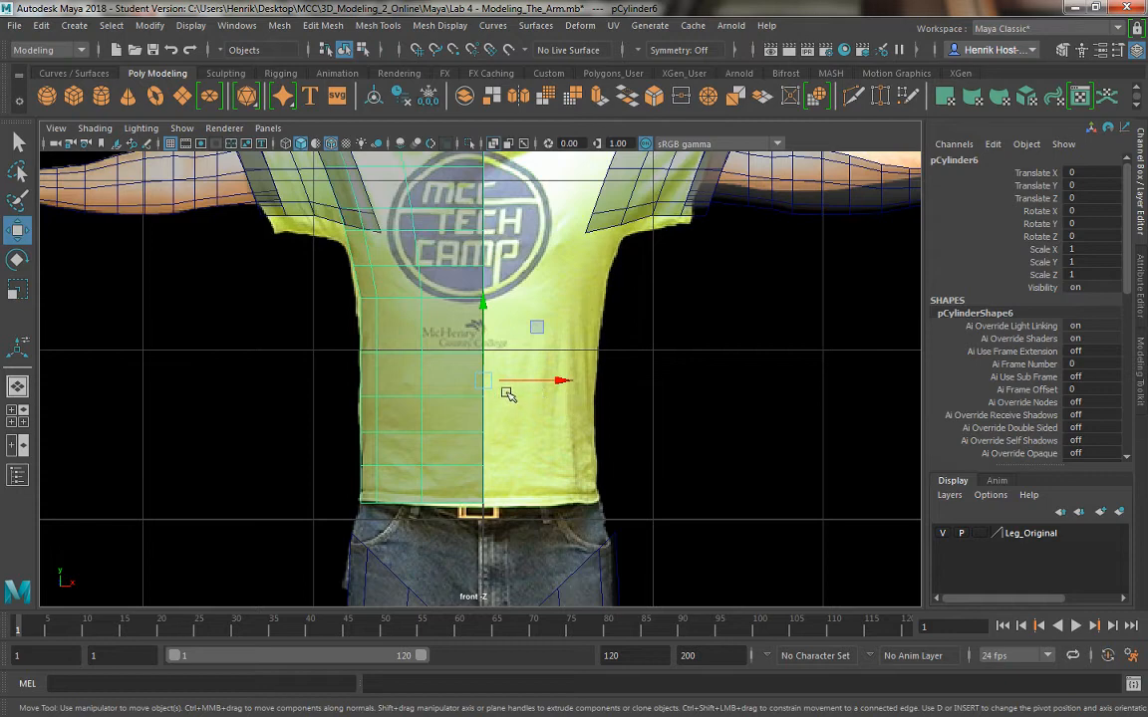
scroll(508, 395, "up", 3)
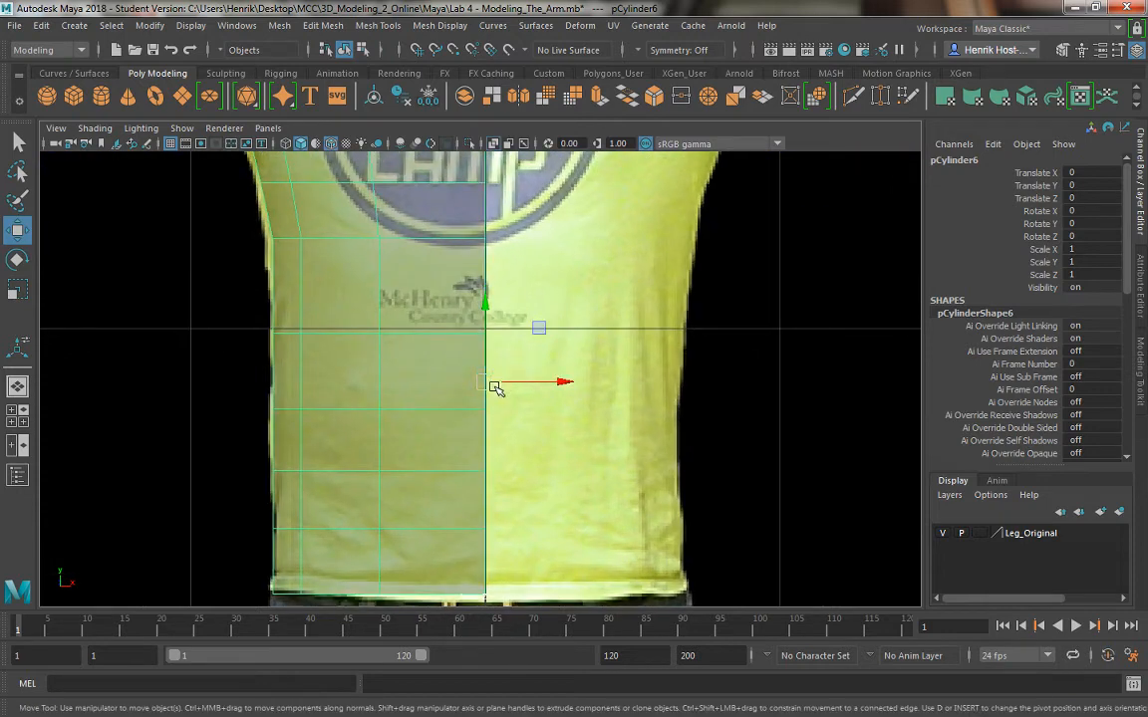
key("d")
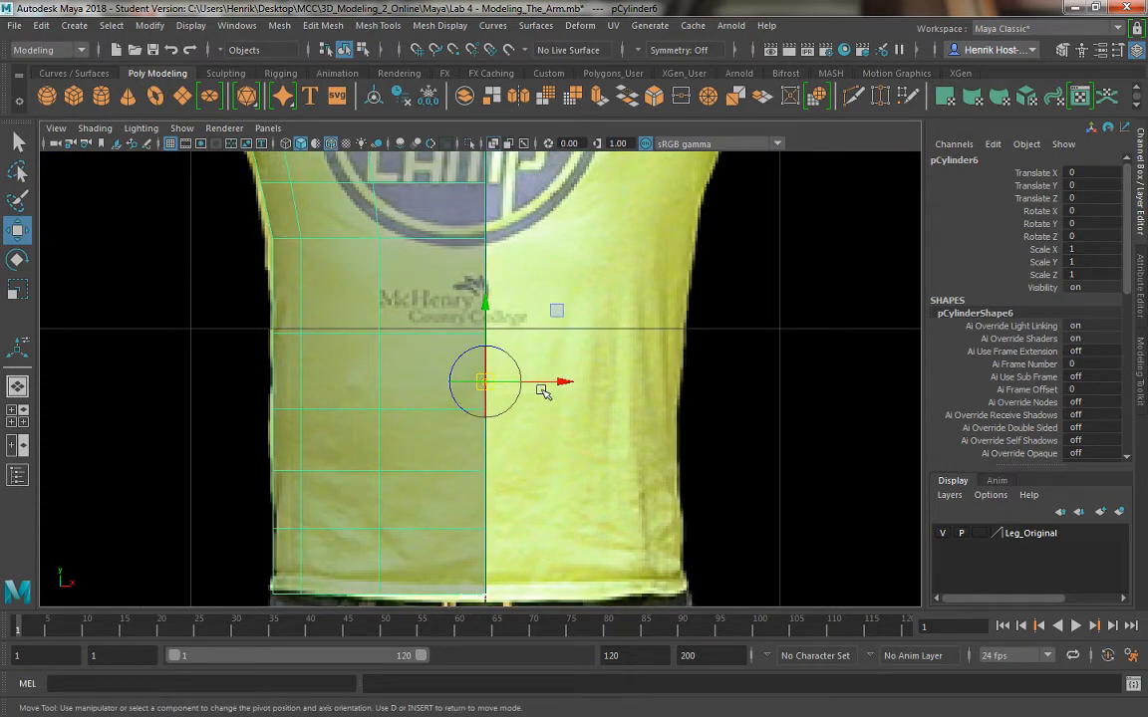
key("x")
left_click_drag(561, 383, 488, 376)
key("d")
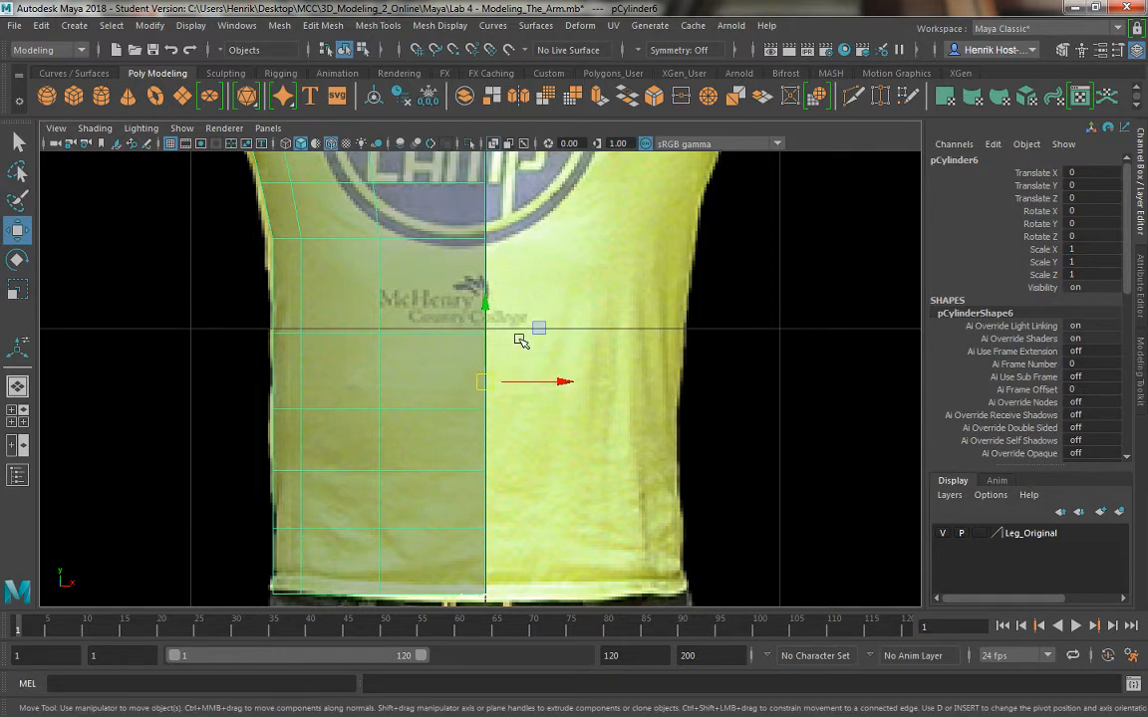
Step: Duplicate the torso half and mirror the copy across the centre line by setting its Scale X to -1
middle_click_drag(526, 277, 525, 417, "alt")
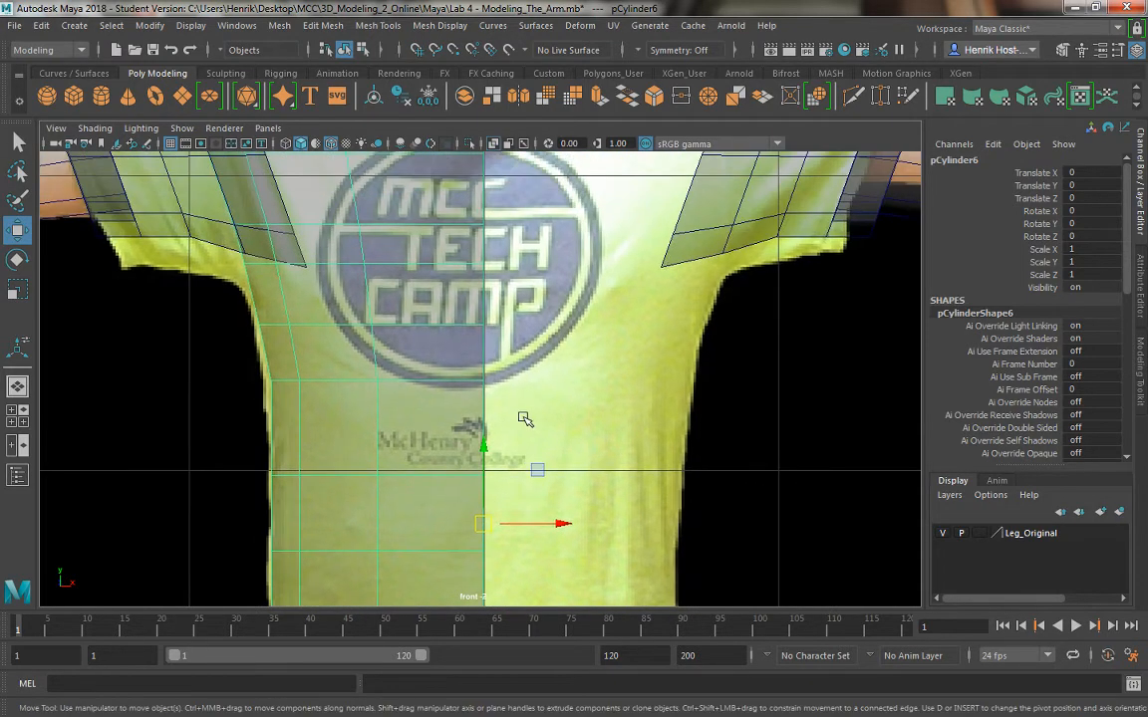
key("ctrl+d")
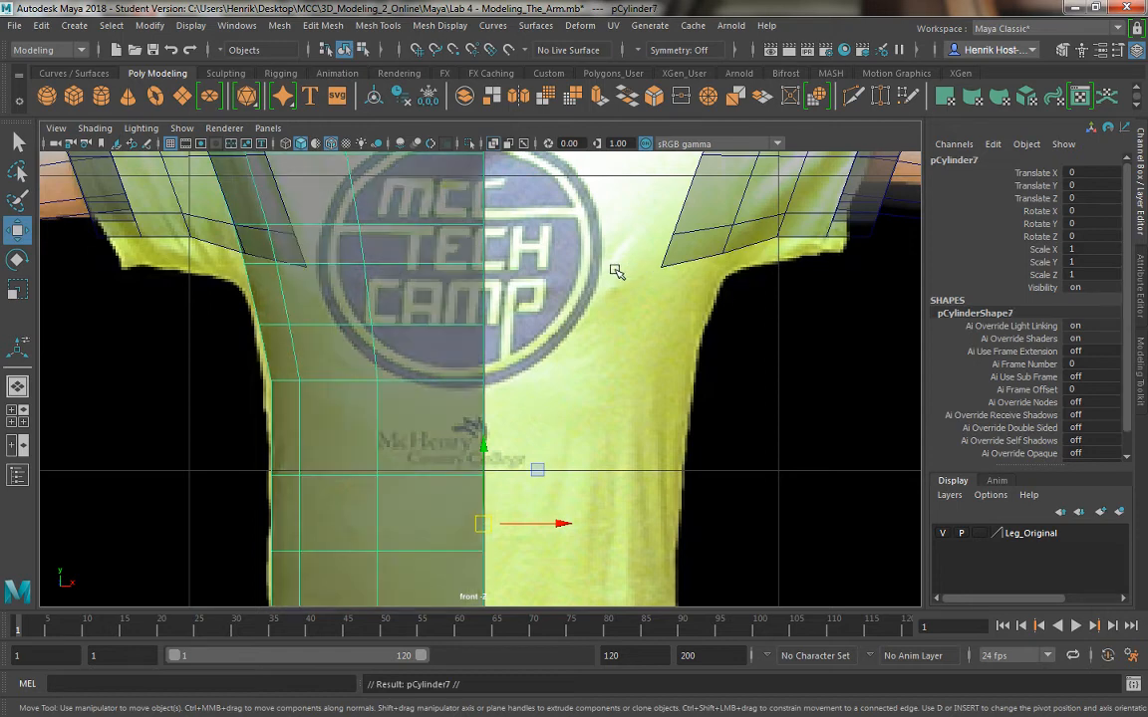
left_click(1081, 250)
type("-1")
key("Return")
scroll(669, 348, "down", 5)
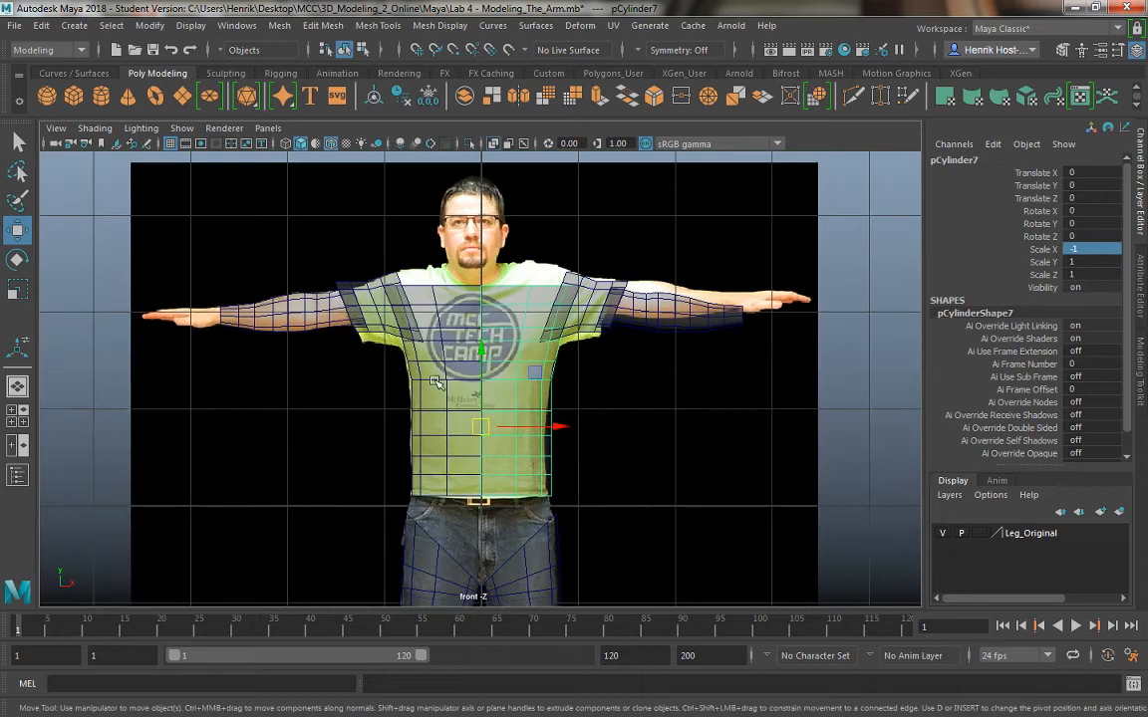
Step: Select both torso halves and combine them into one mesh
key("ctrl+z")
key("ctrl+z")
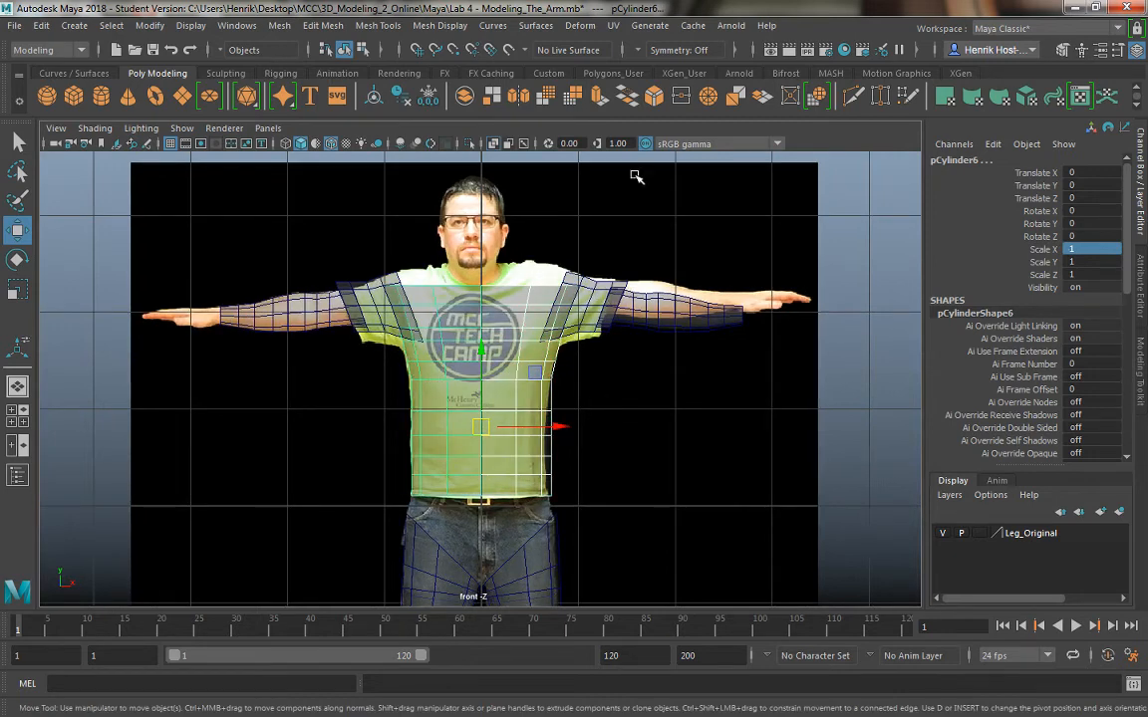
left_click(465, 95)
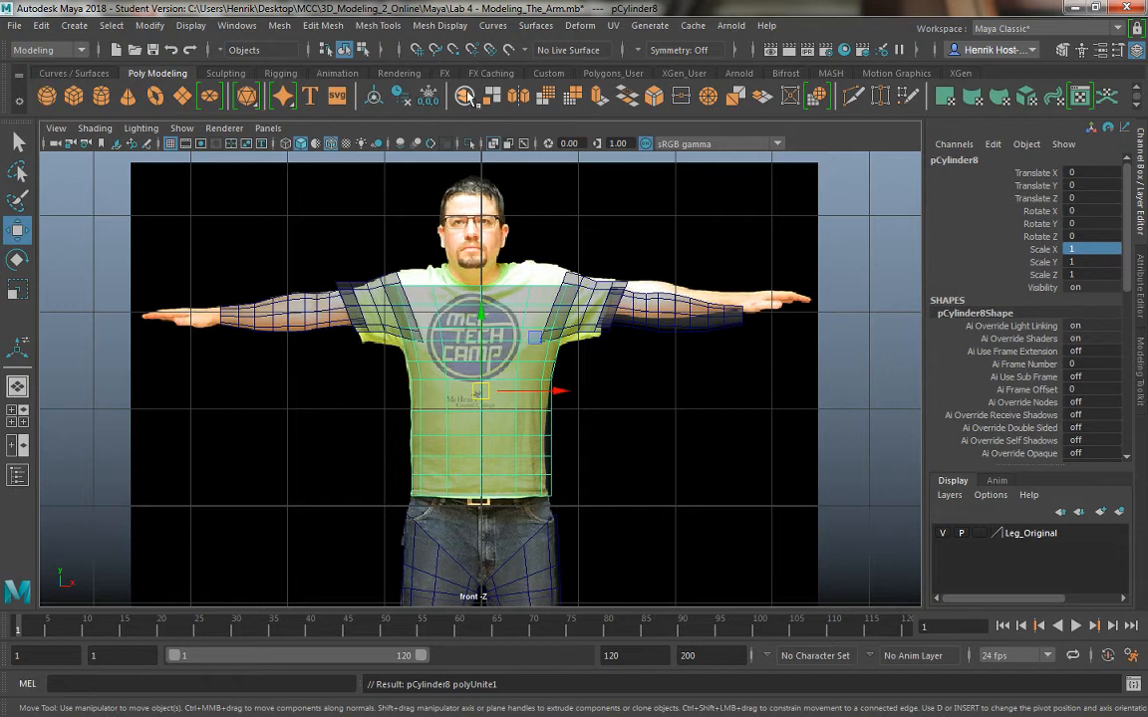
left_click(280, 25)
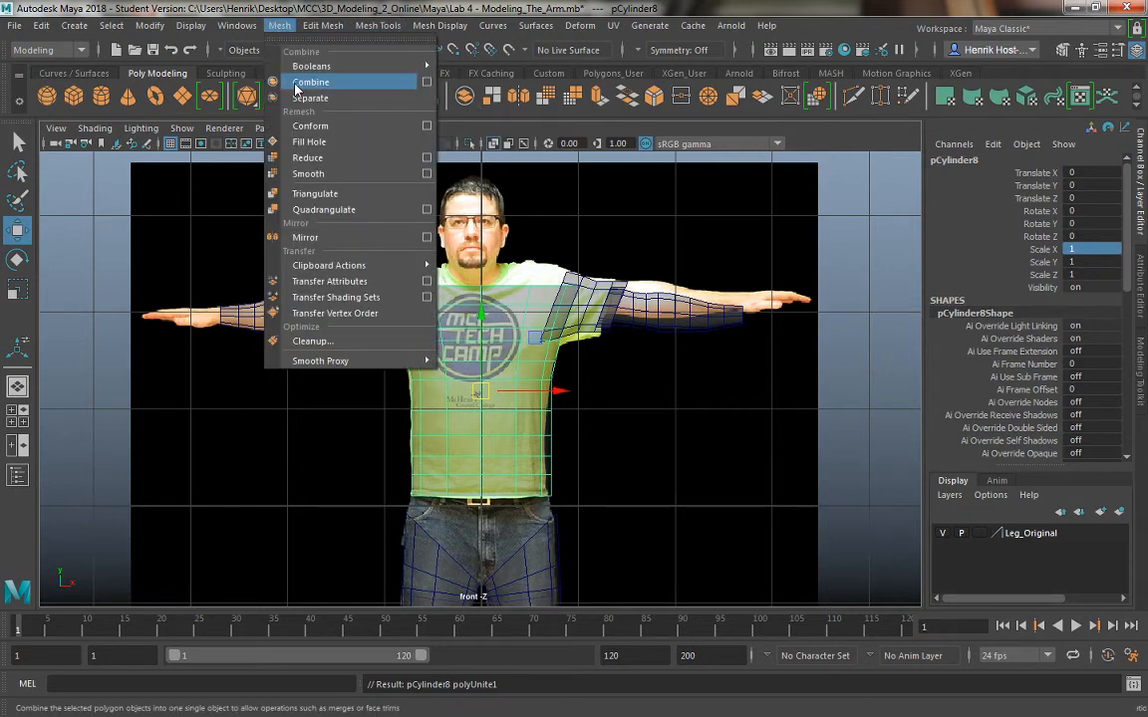
left_click(285, 24)
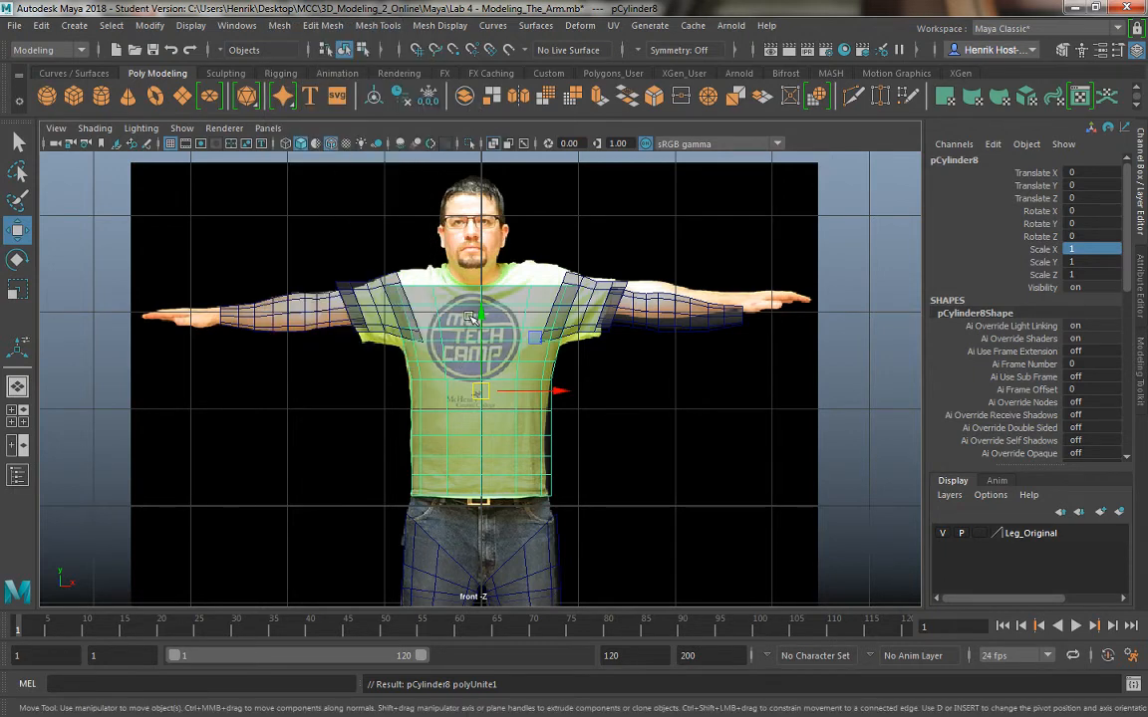
Step: Select the vertices along the torso's centre seam and merge them with a 0.01 distance threshold
scroll(470, 316, "up", 3)
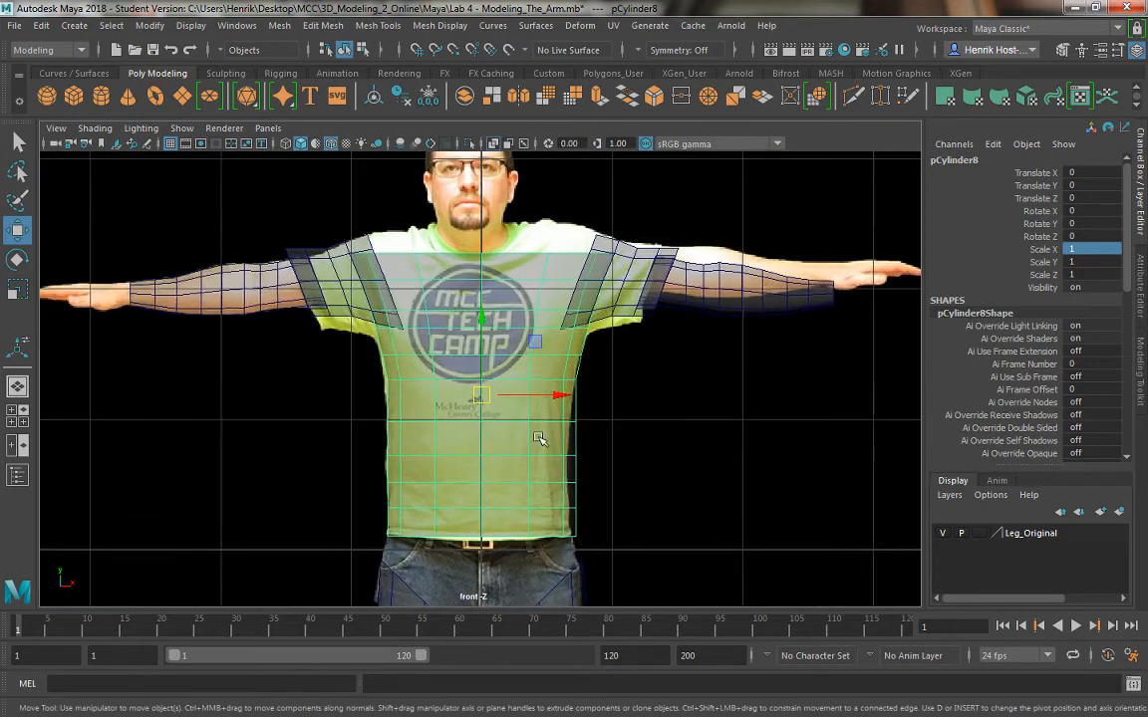
right_click_drag(512, 242, 412, 224)
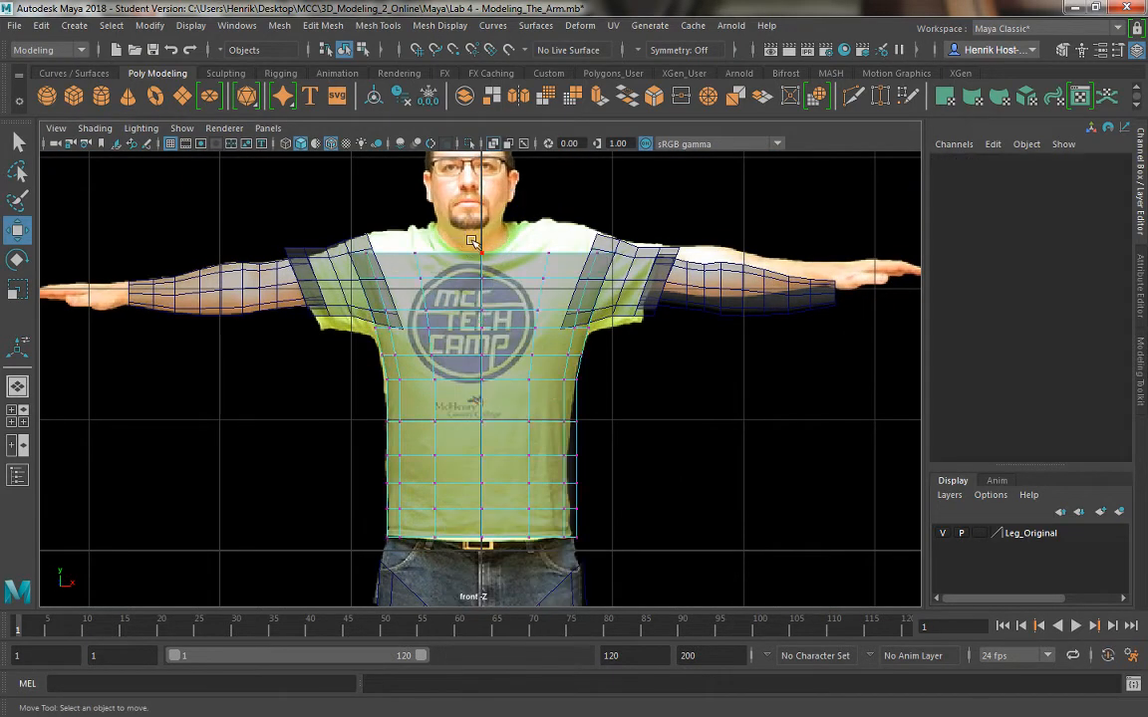
left_click_drag(469, 465, 492, 592)
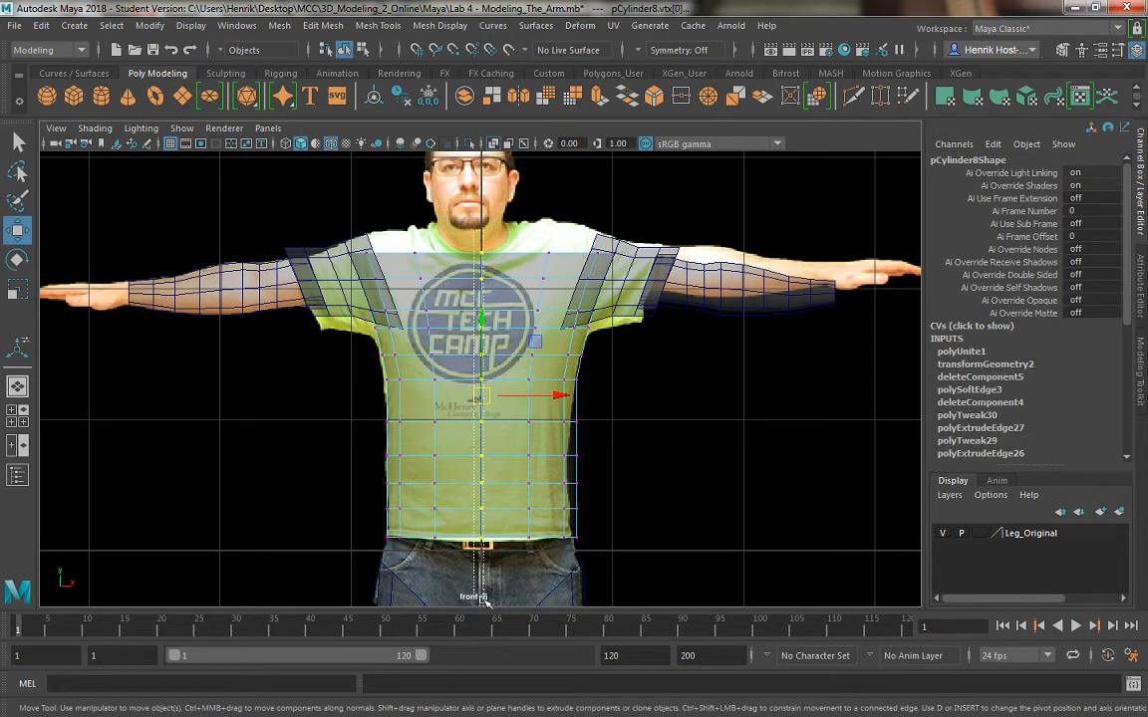
right_click(499, 315, "shift")
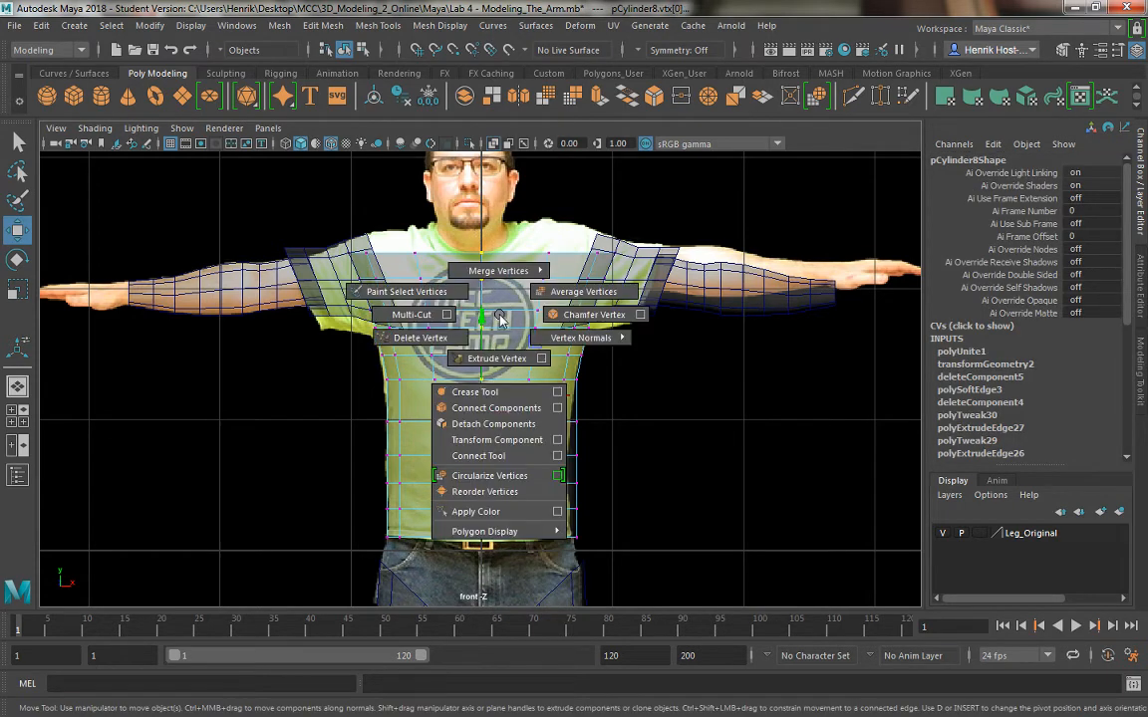
right_click_drag(499, 315, 570, 237, "shift")
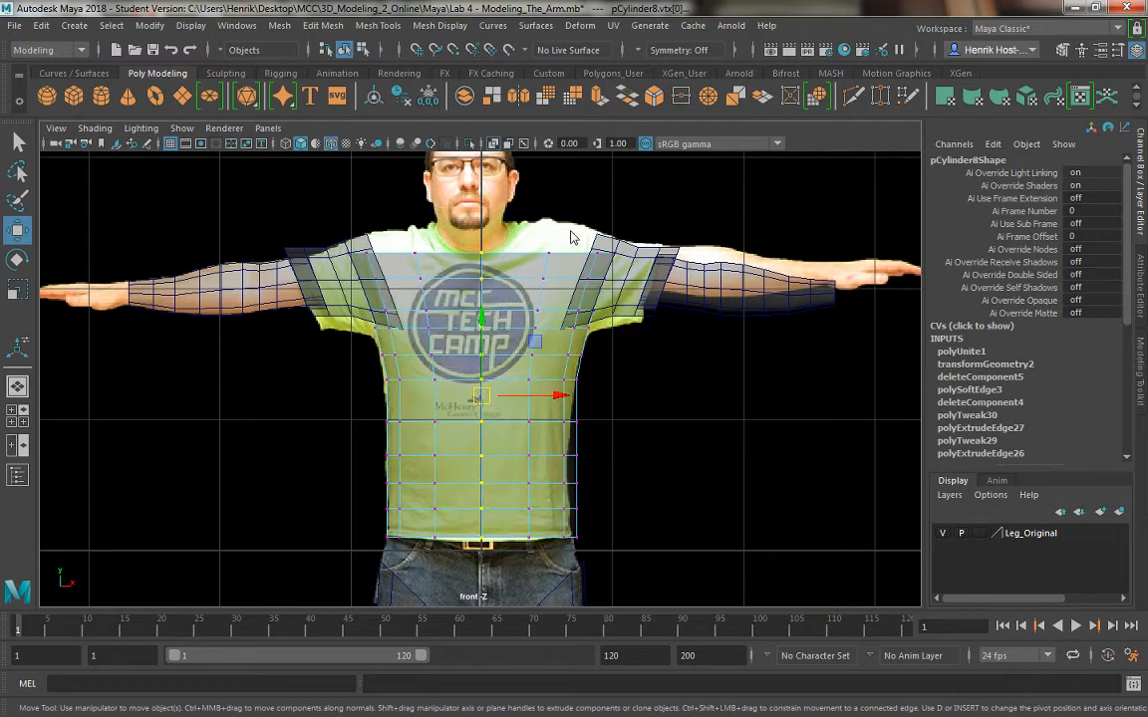
right_click_drag(484, 242, 484, 288)
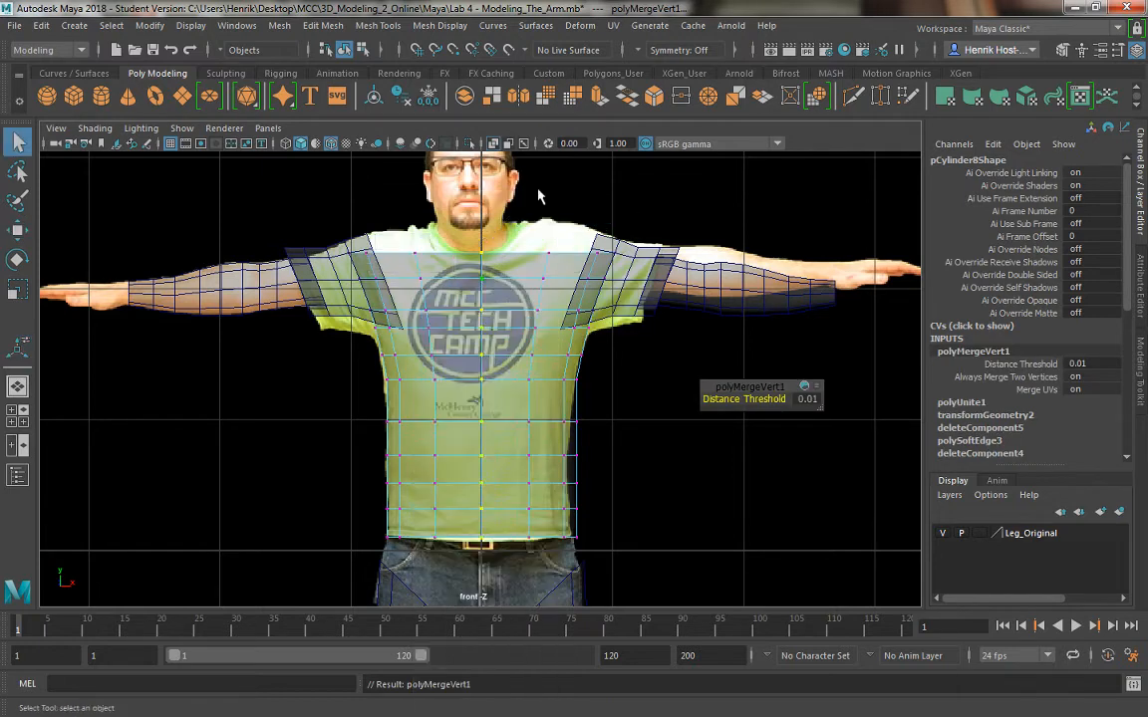
Step: Compare the merged torso in smooth mesh preview and in its unsmoothed polygon display
key("3")
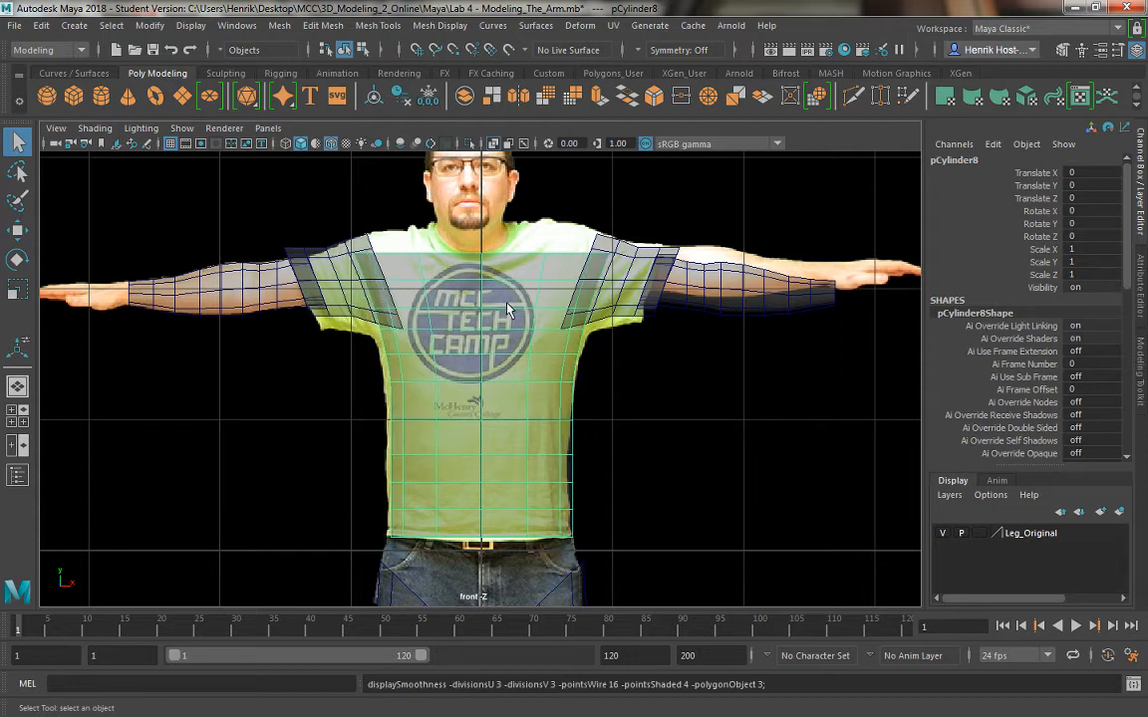
key("1")
key("3")
key("1")
key("3")
key("1")
key("3")
key("1")
key("3")
key("1")
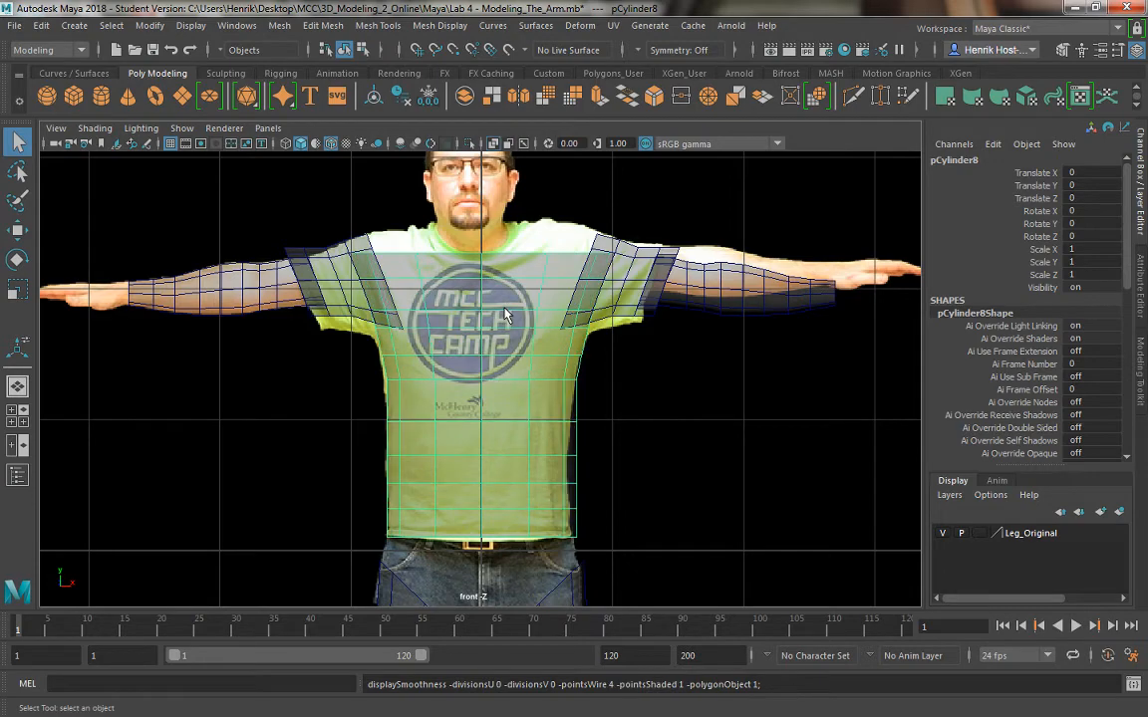
Step: Examine the merged torso's front, sides and centre seam in the perspective view
key("space")
key("space")
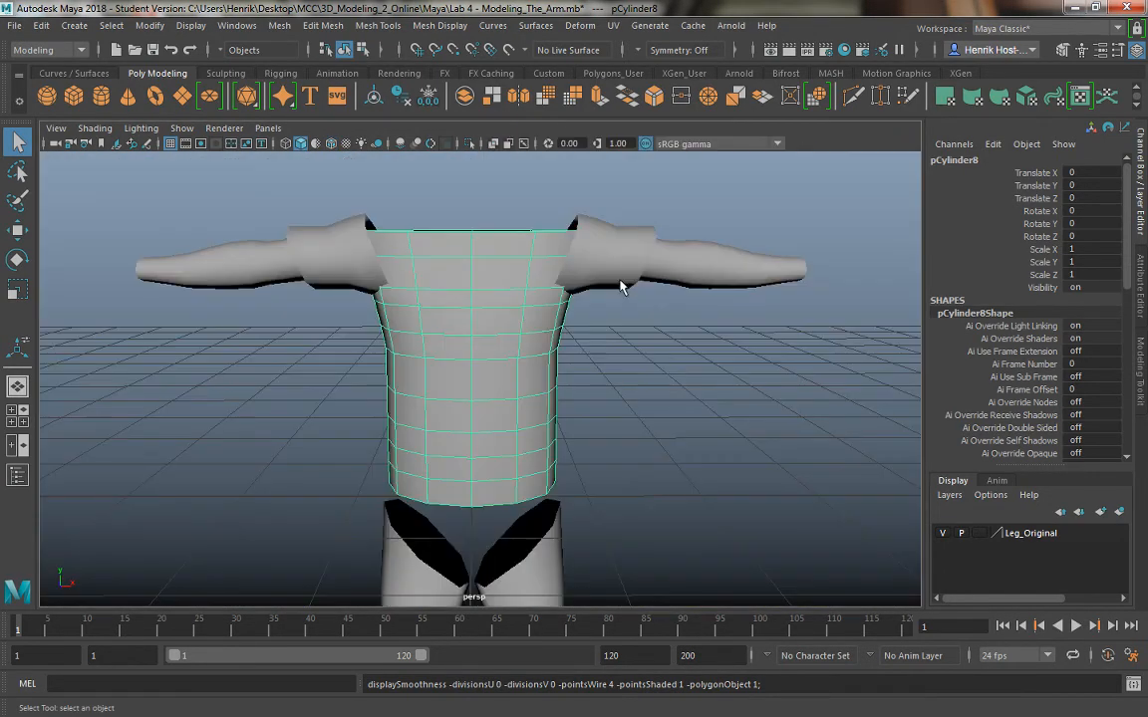
left_click_drag(619, 282, 482, 318, "alt")
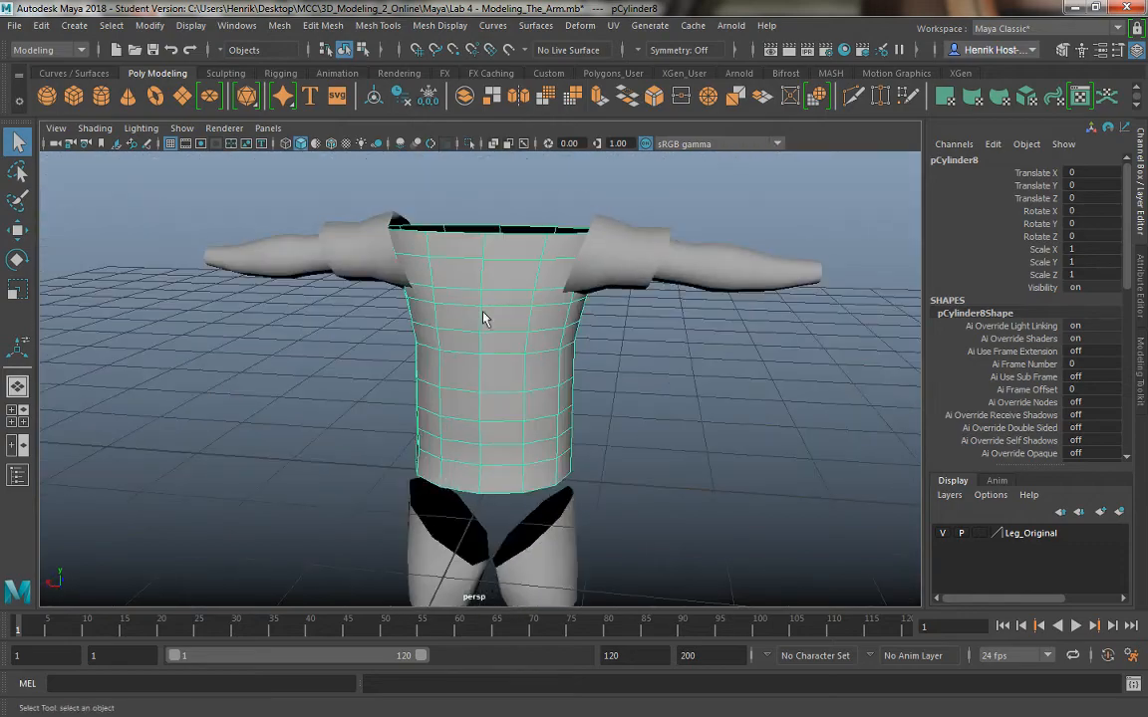
left_click_drag(417, 357, 482, 380, "alt")
left_click(481, 379)
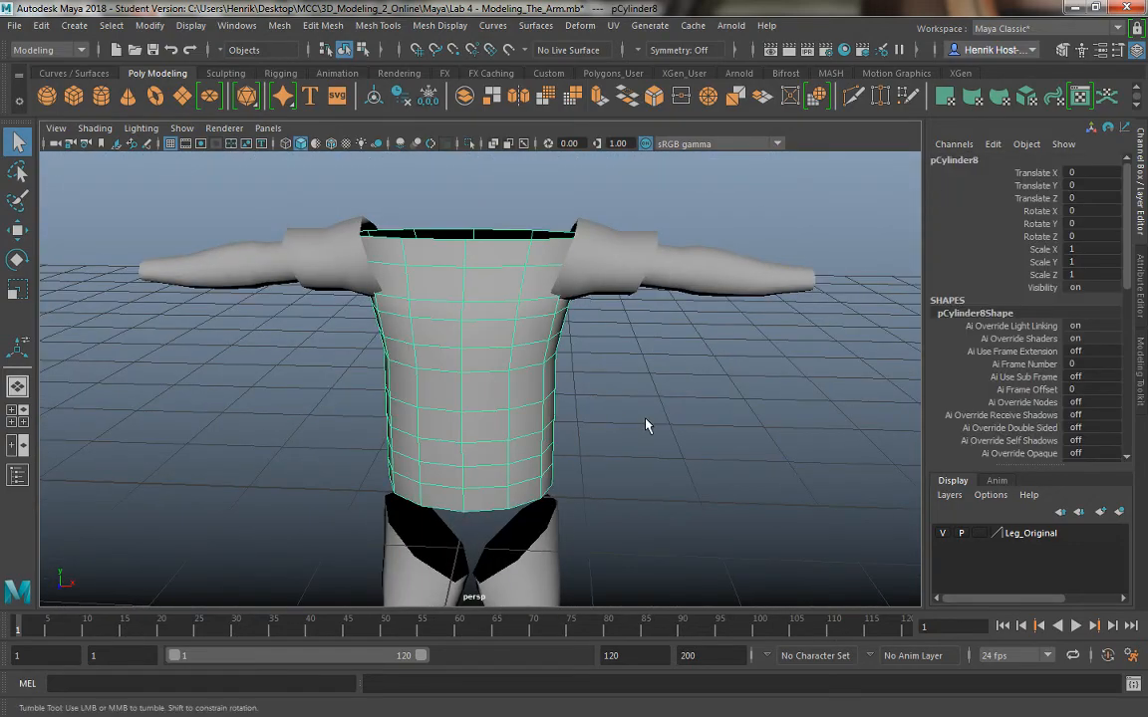
left_click(654, 422)
left_click_drag(655, 422, 424, 270, "alt")
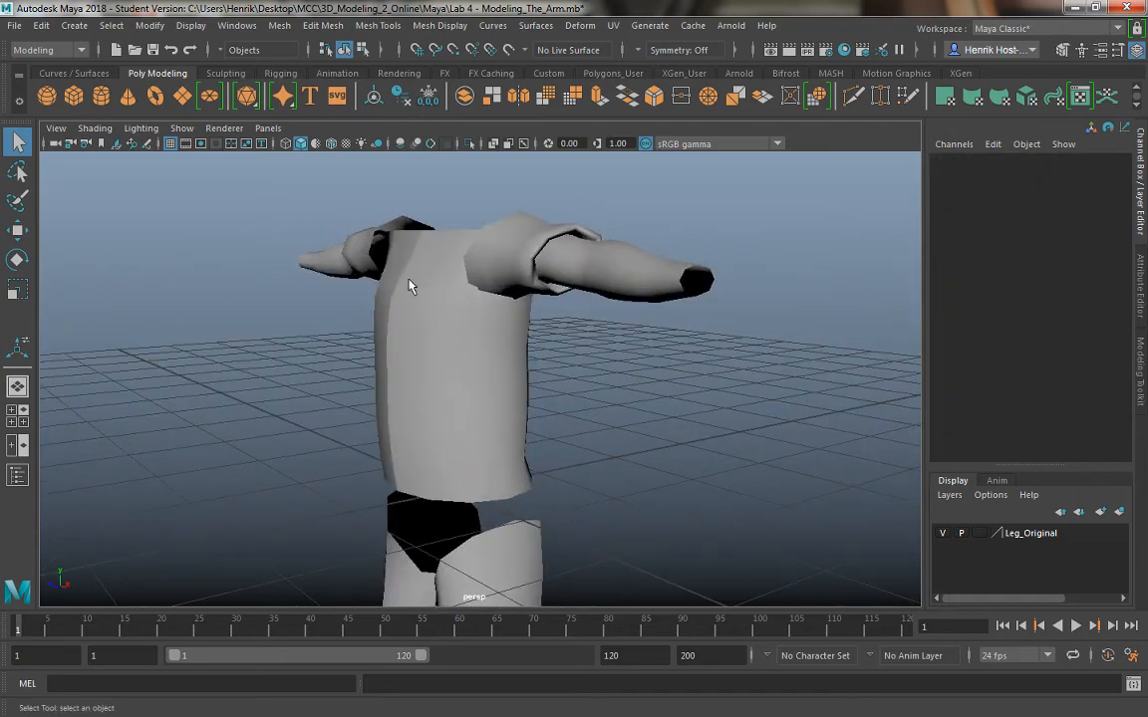
left_click_drag(394, 450, 462, 355, "alt")
Step: Soften all edges of the torso mesh and deselect it
left_click(462, 353)
left_click_drag(634, 395, 357, 353, "alt")
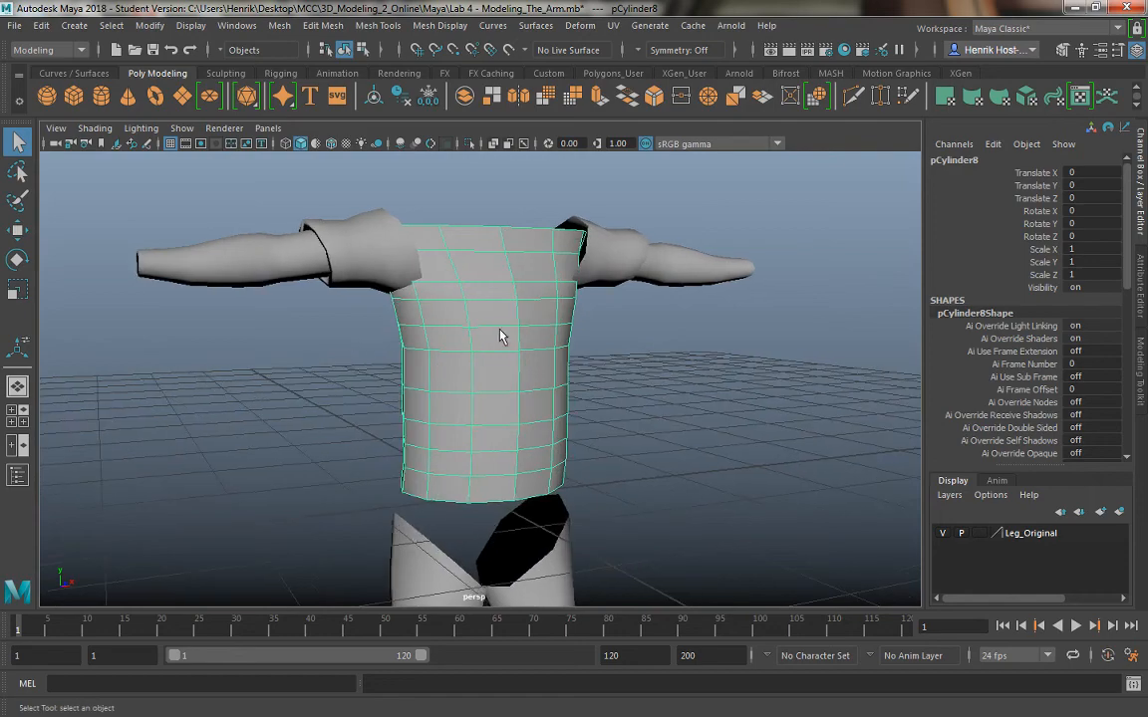
right_click_drag(500, 310, 677, 329, "shift")
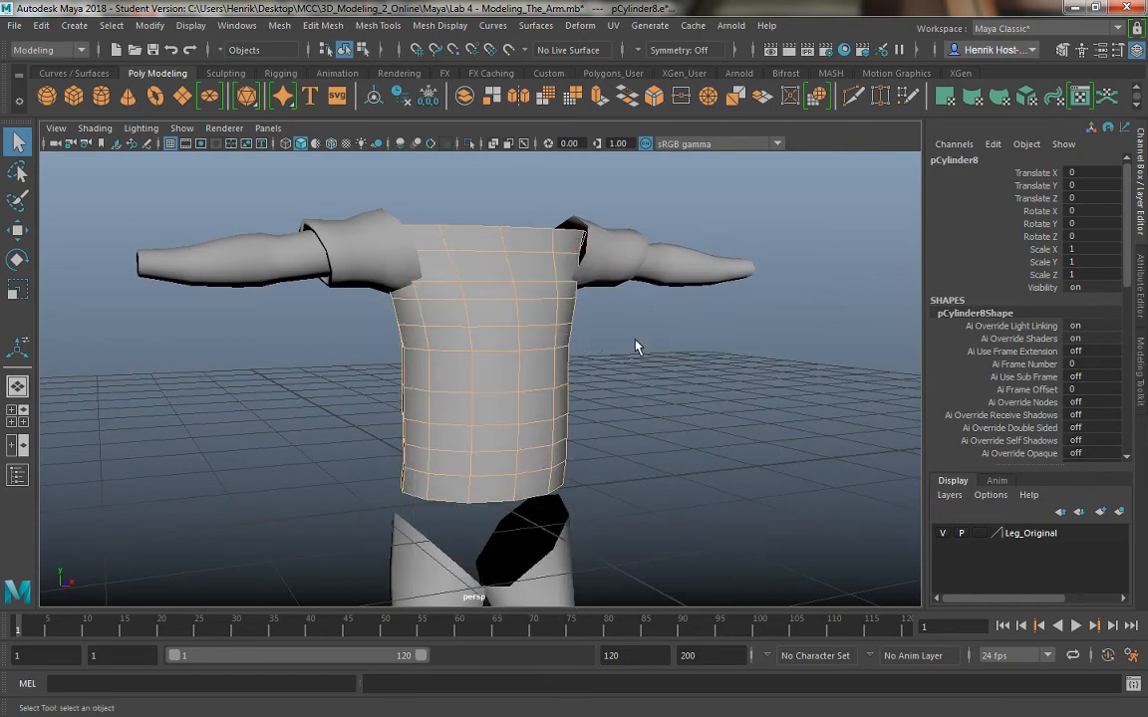
left_click(636, 344)
Step: Examine the whole character in wireframe, shaded, textured and lit display, and return to plain shaded display
left_click_drag(600, 389, 595, 280, "alt")
right_click_drag(595, 280, 542, 342, "alt")
left_click_drag(649, 325, 517, 335, "alt")
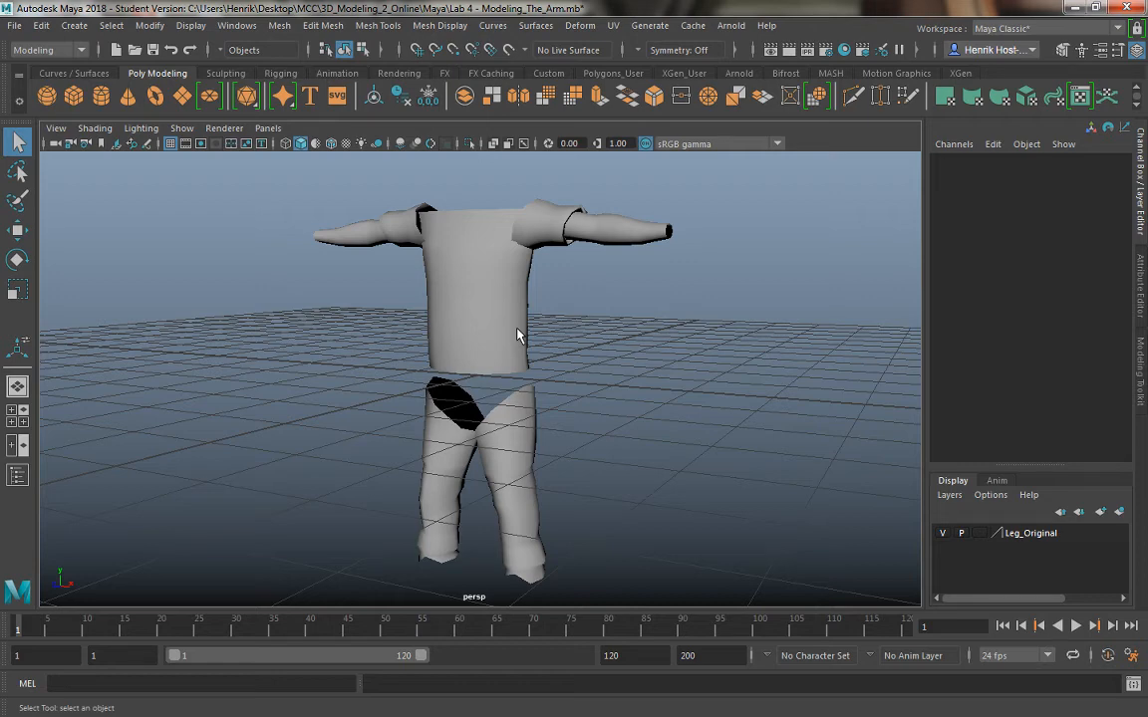
key("4")
key("5")
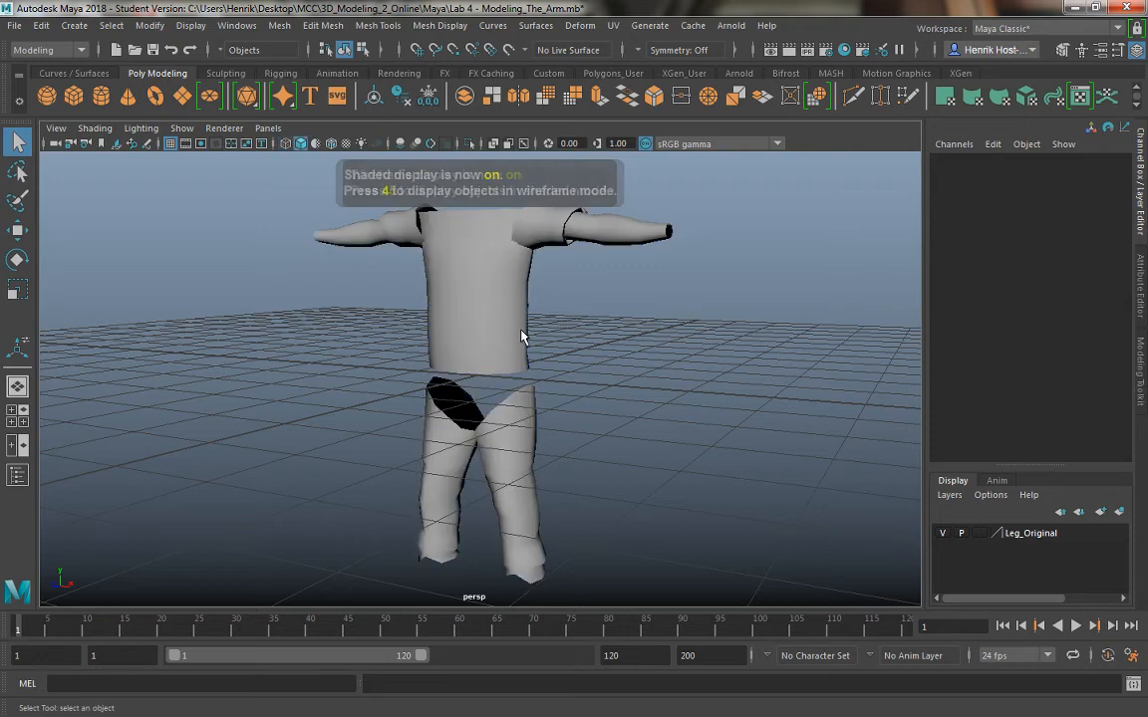
key("6")
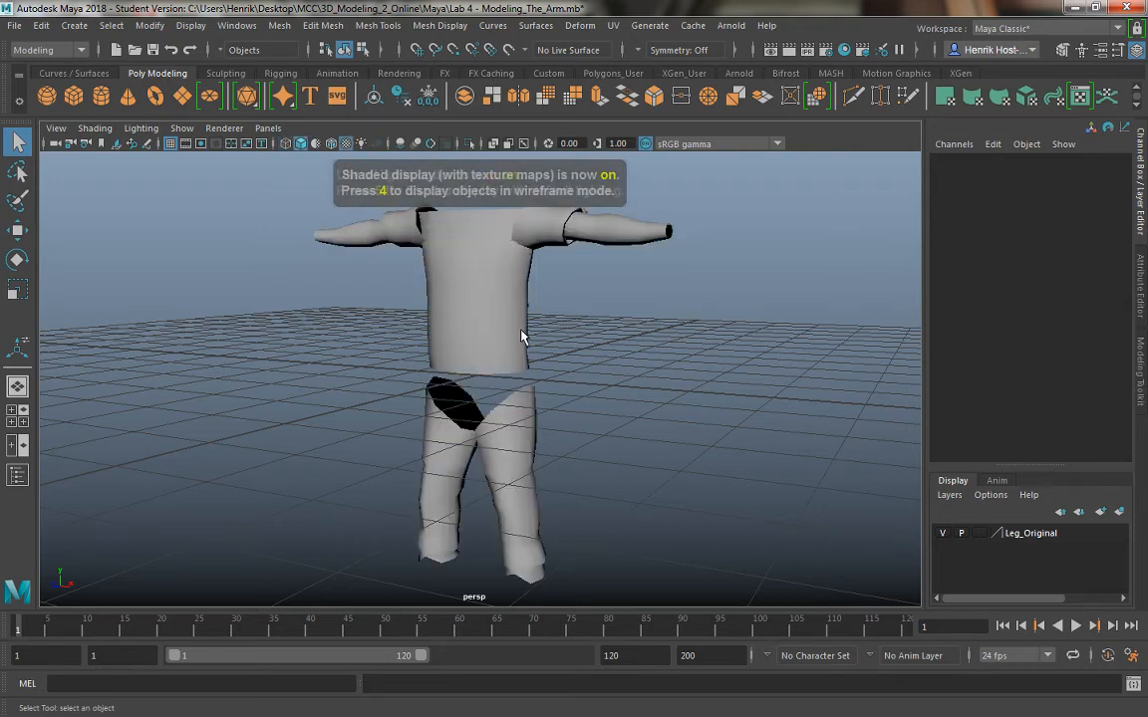
key("7")
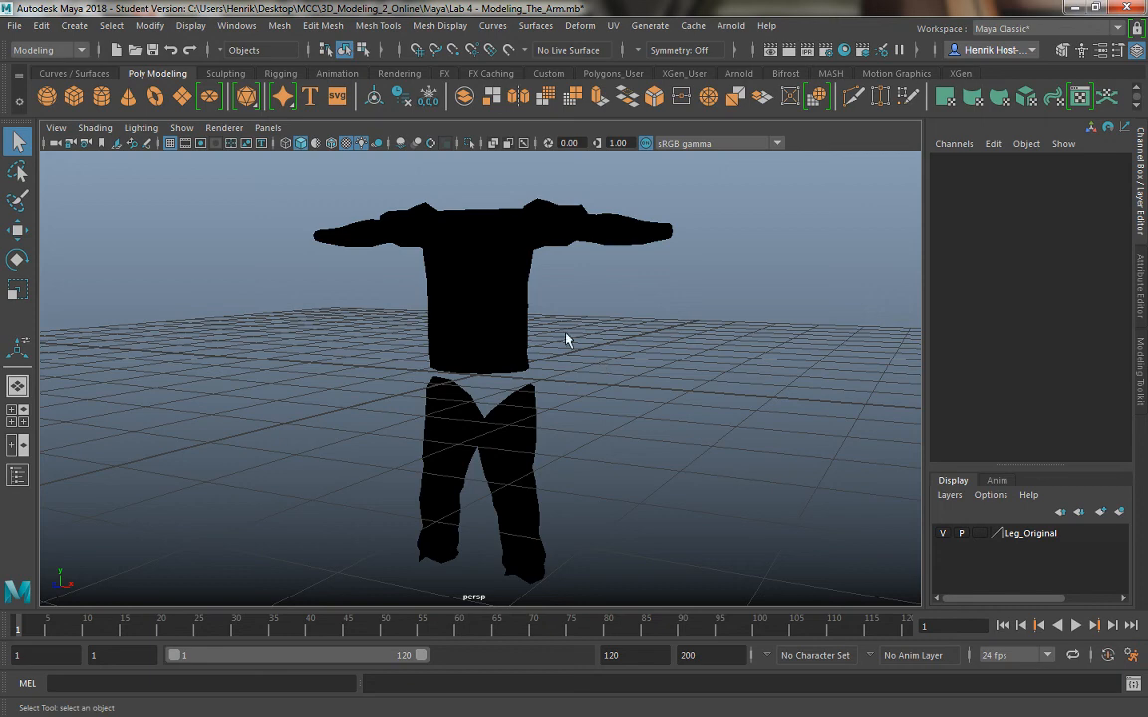
key("5")
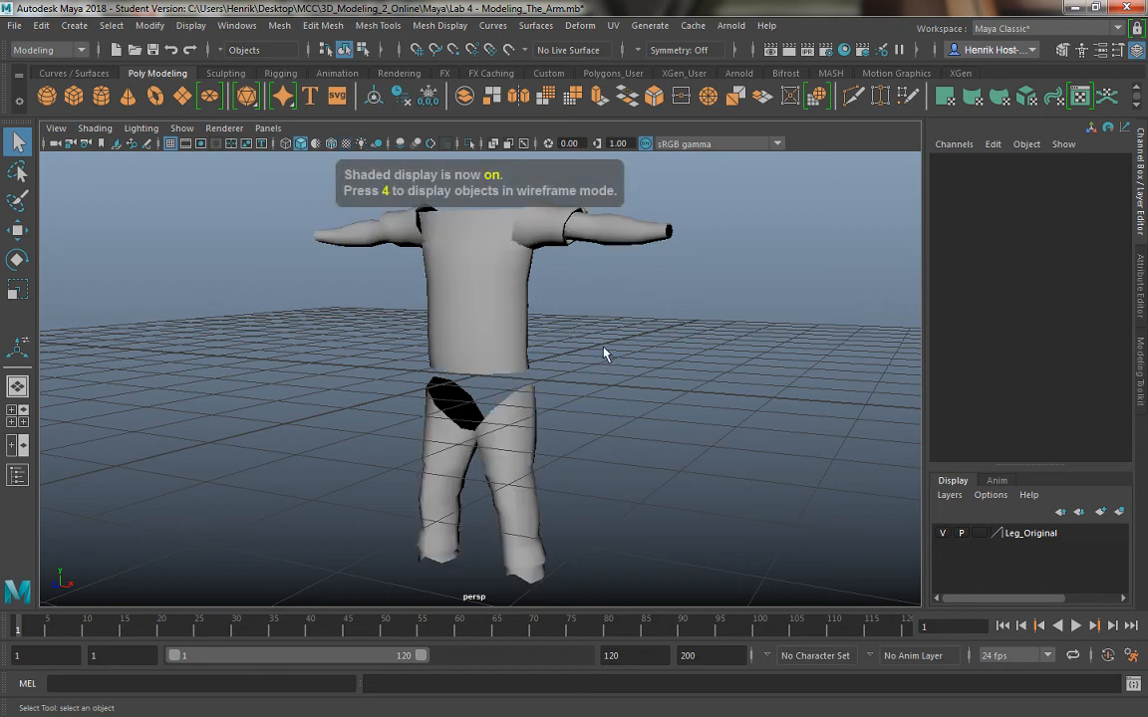